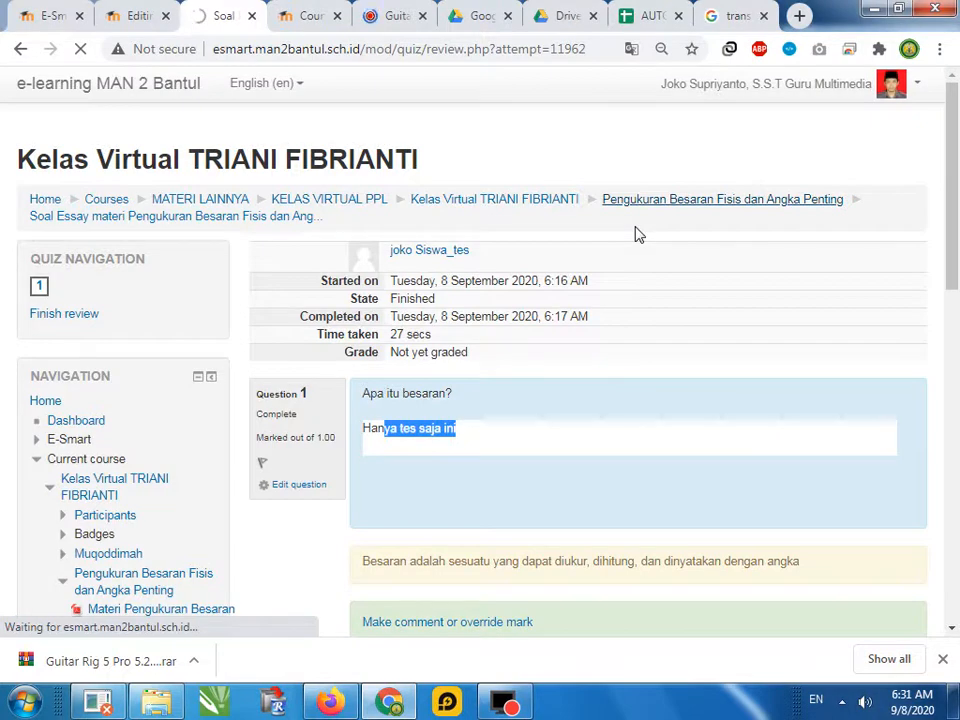
# Open the attempts report of the quiz "Soal Essay materi Pengukuran Besaran Fisis dan Angka Penting" from the course page.
pyautogui.scroll(-10, 634, 274)
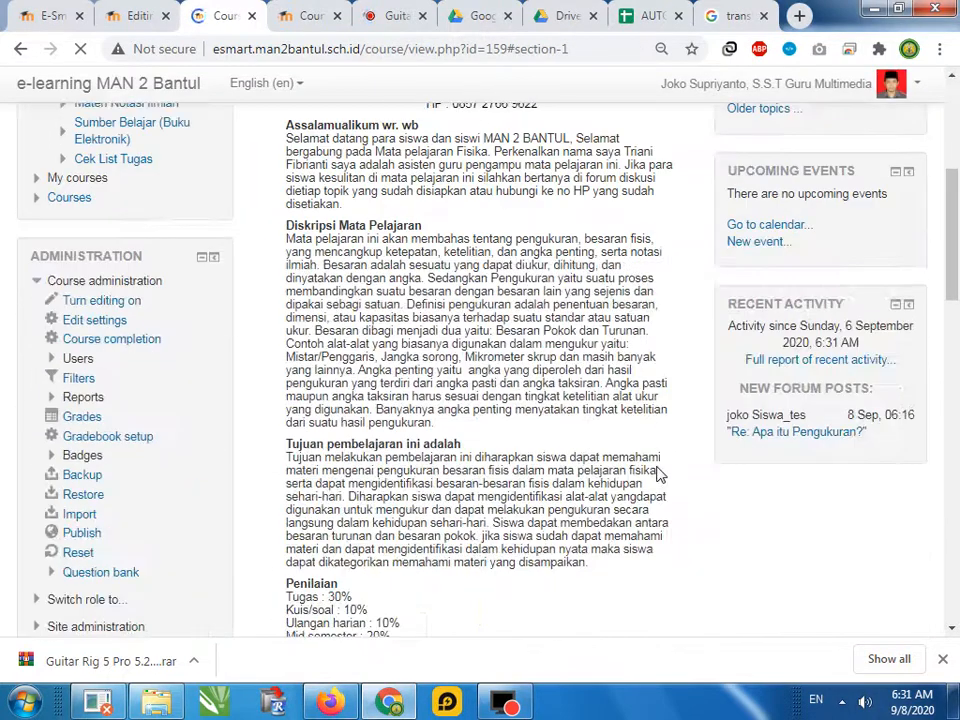
pyautogui.scroll(-3, 658, 474)
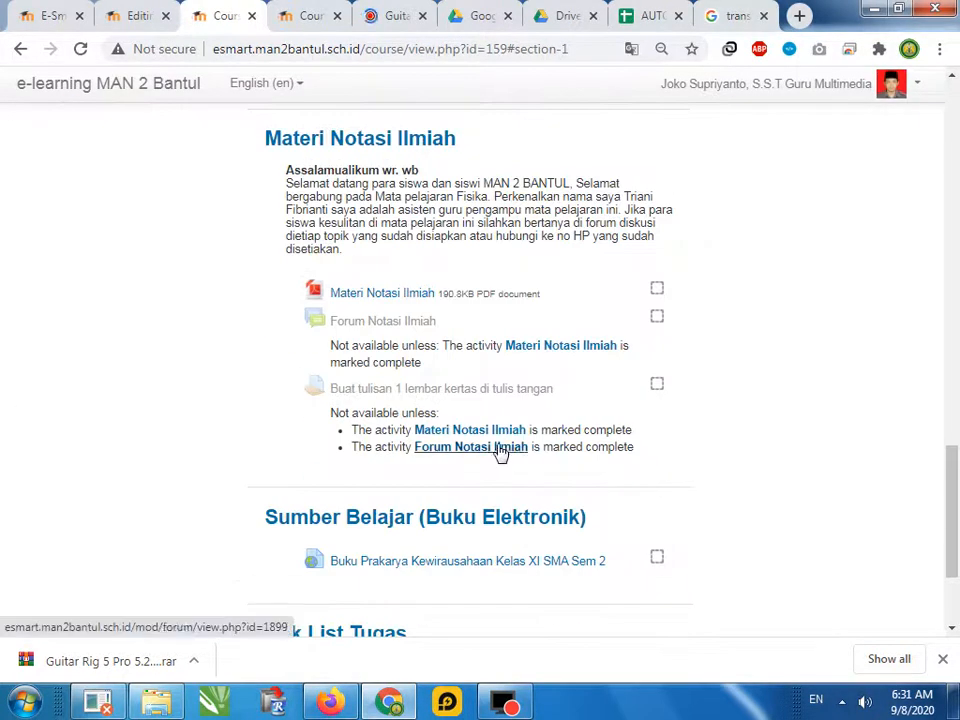
pyautogui.scroll(-3, 500, 432)
pyautogui.scroll(9, 500, 430)
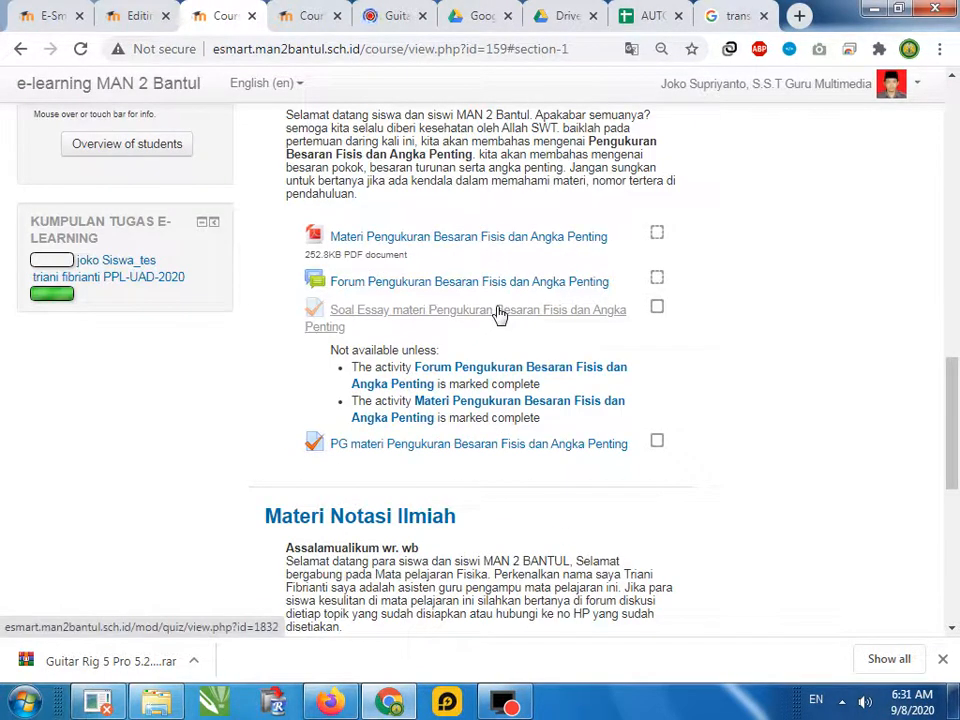
pyautogui.click(500, 314)
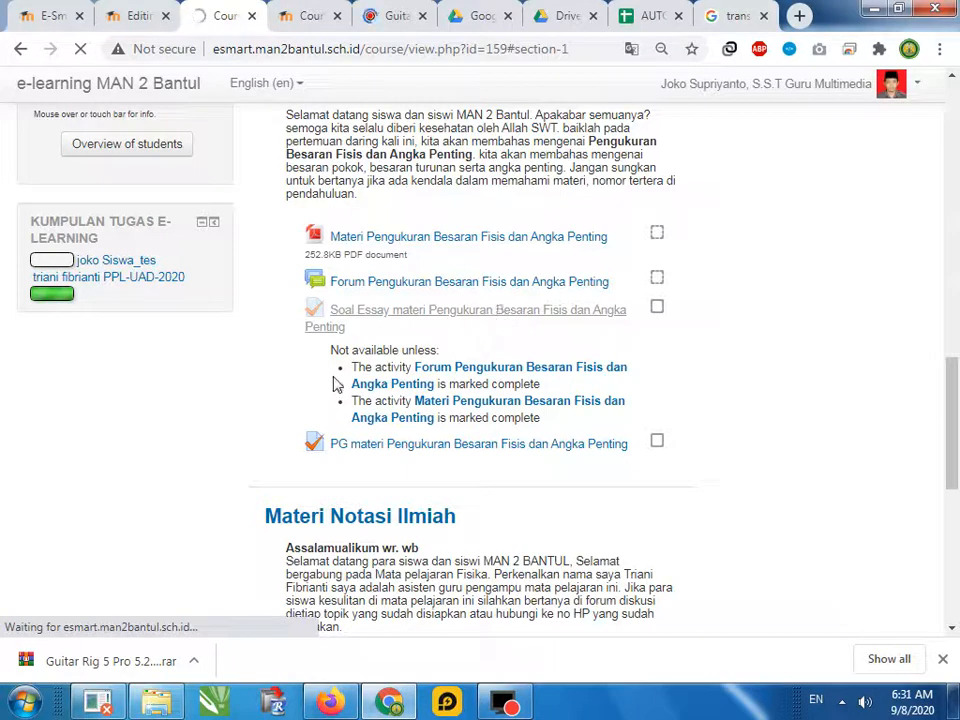
pyautogui.click(465, 318)
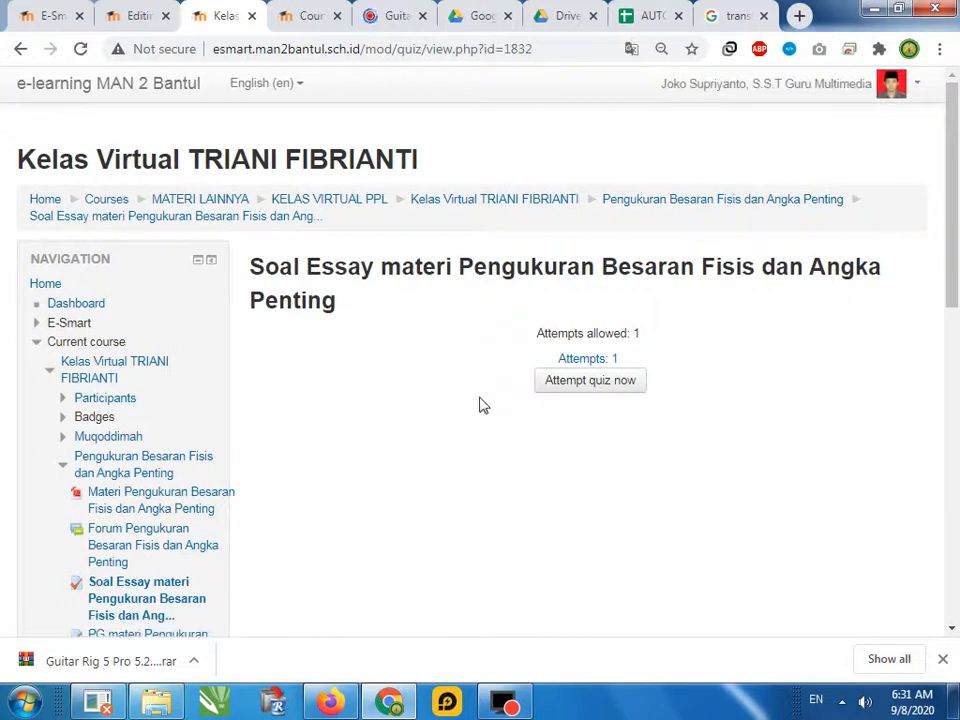
pyautogui.click(583, 360)
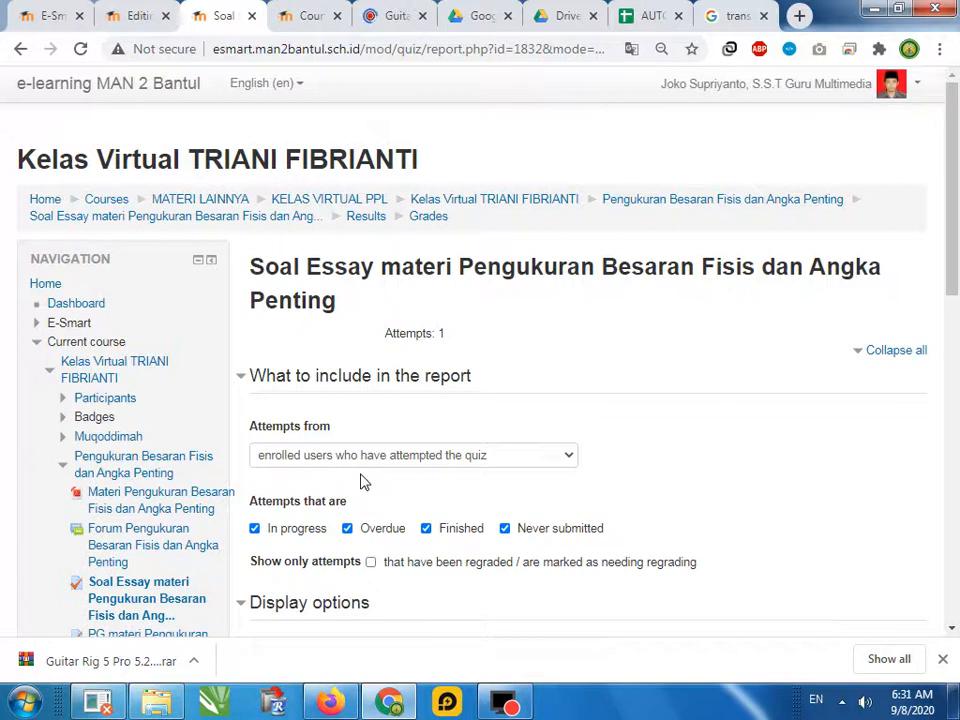
# Limit the report to in-progress attempts from enrolled users who have attempted the quiz, excluding overdue, finished and never submitted attempts.
pyautogui.scroll(-3, 648, 481)
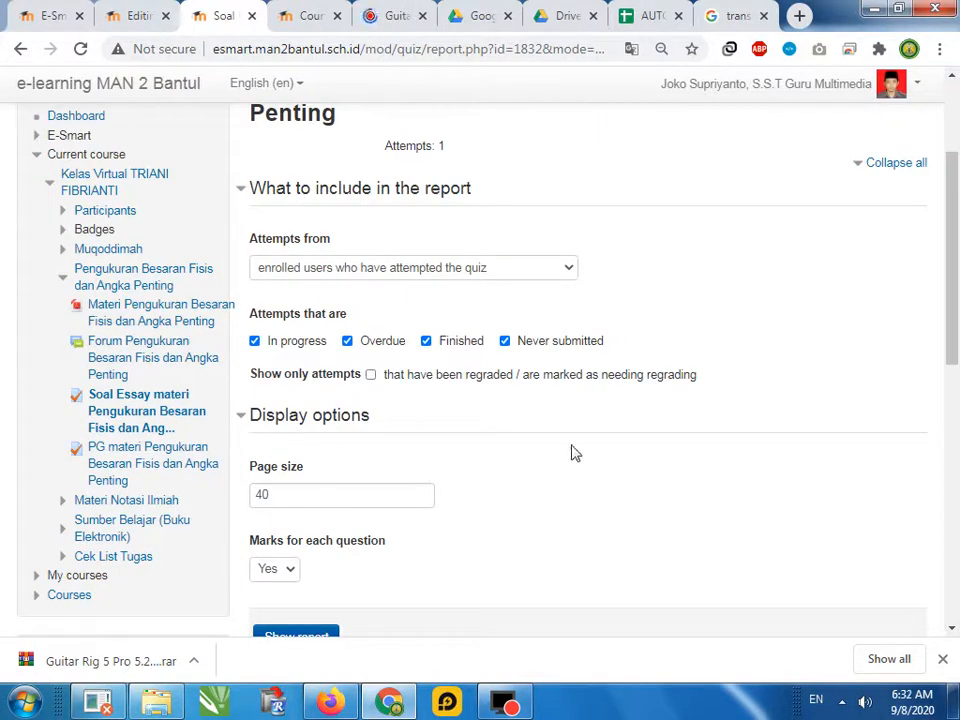
pyautogui.click(303, 270)
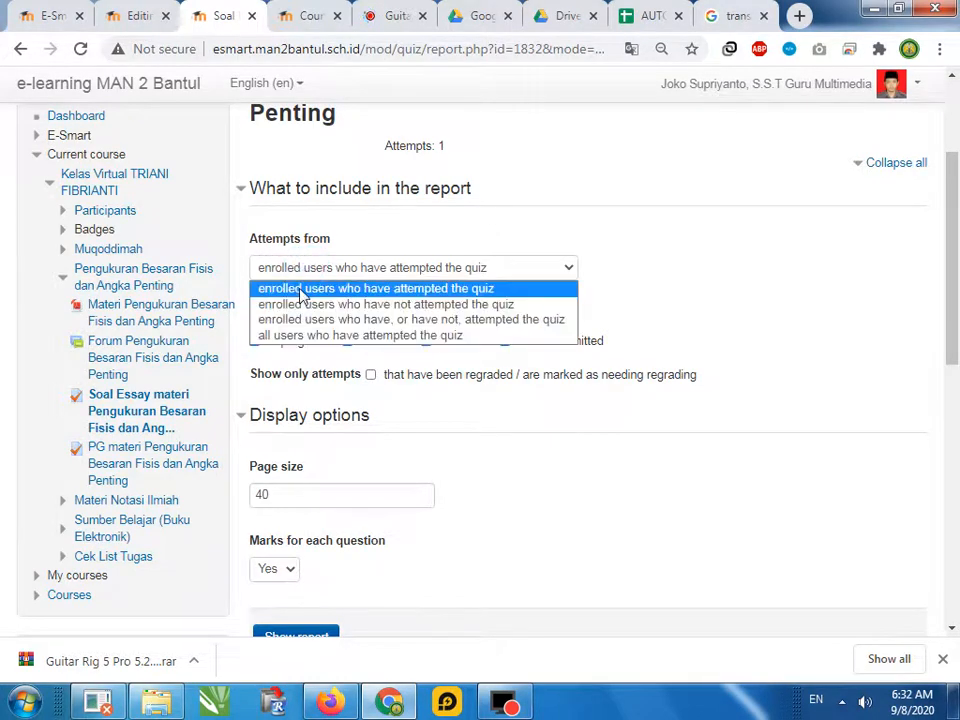
pyautogui.click(300, 290)
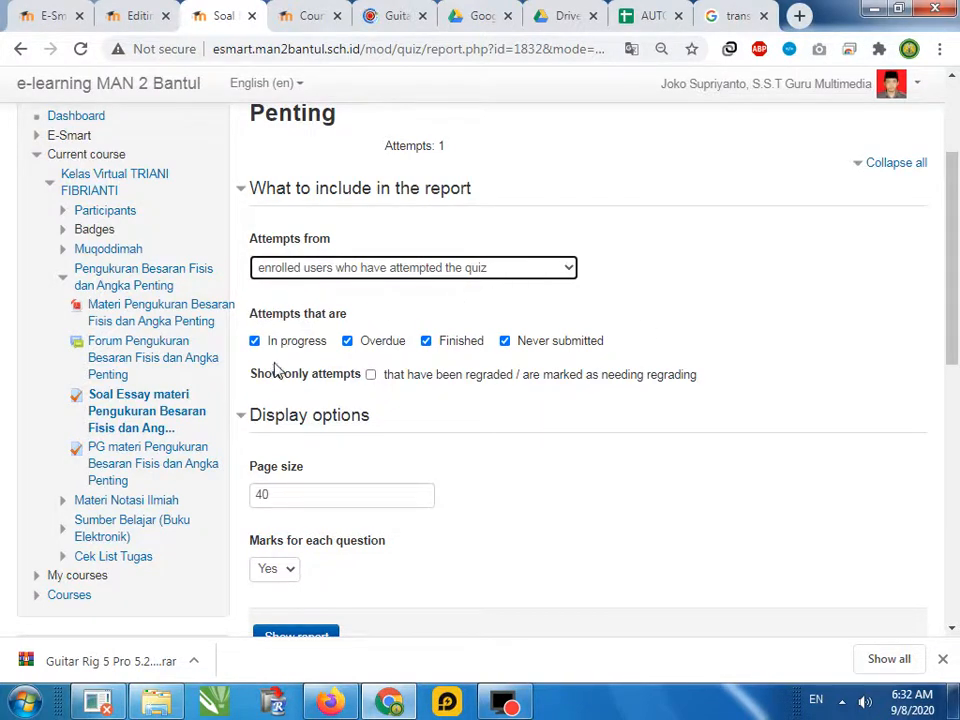
pyautogui.click(347, 341)
pyautogui.click(426, 341)
pyautogui.click(504, 341)
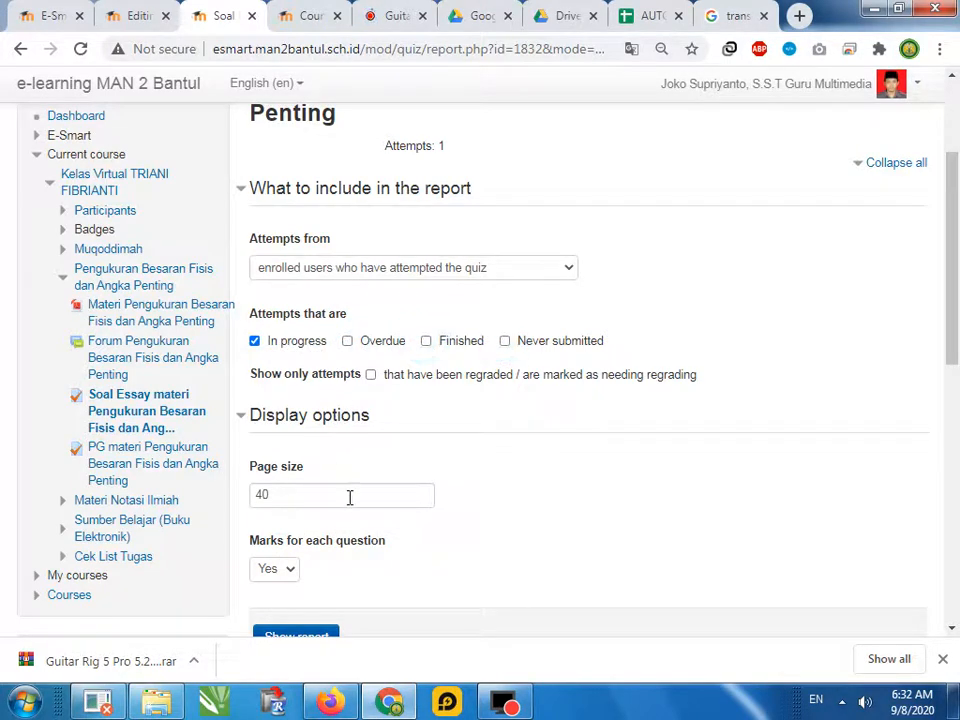
pyautogui.scroll(-2, 349, 497)
pyautogui.click(318, 451)
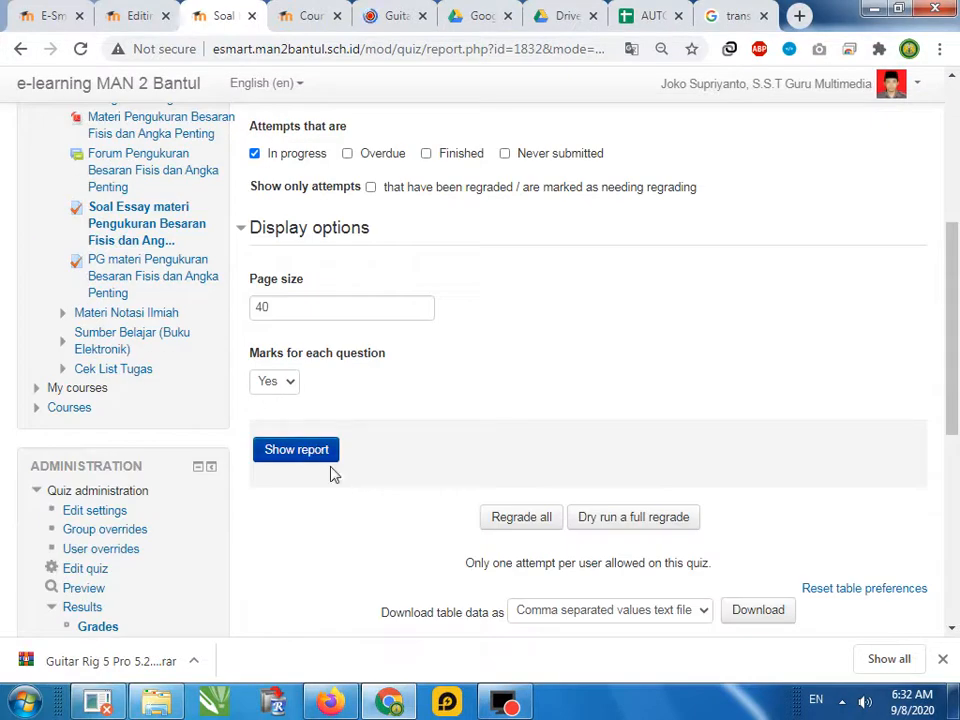
# Review the attempts table and change the attempt state filter from In progress to Overdue only.
pyautogui.scroll(-2, 340, 480)
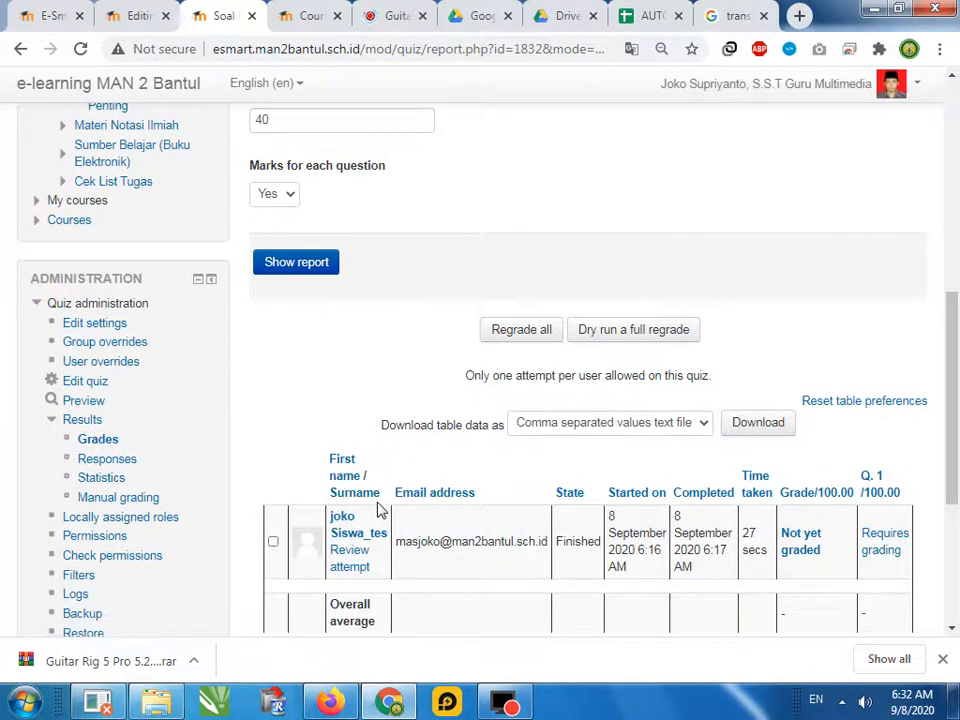
pyautogui.scroll(1, 380, 505)
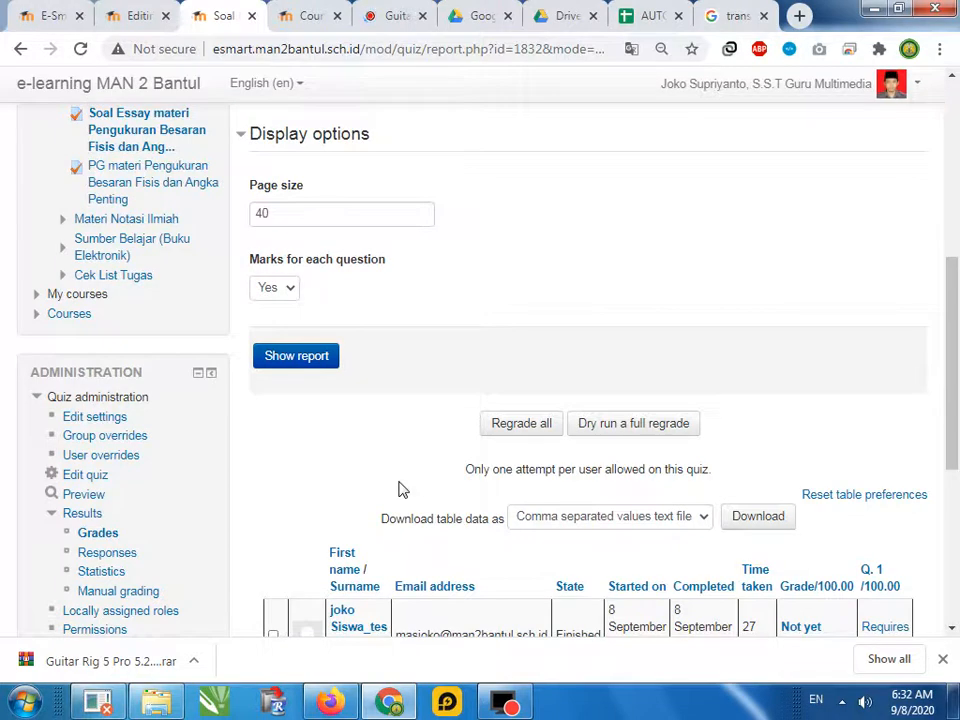
pyautogui.scroll(2, 400, 488)
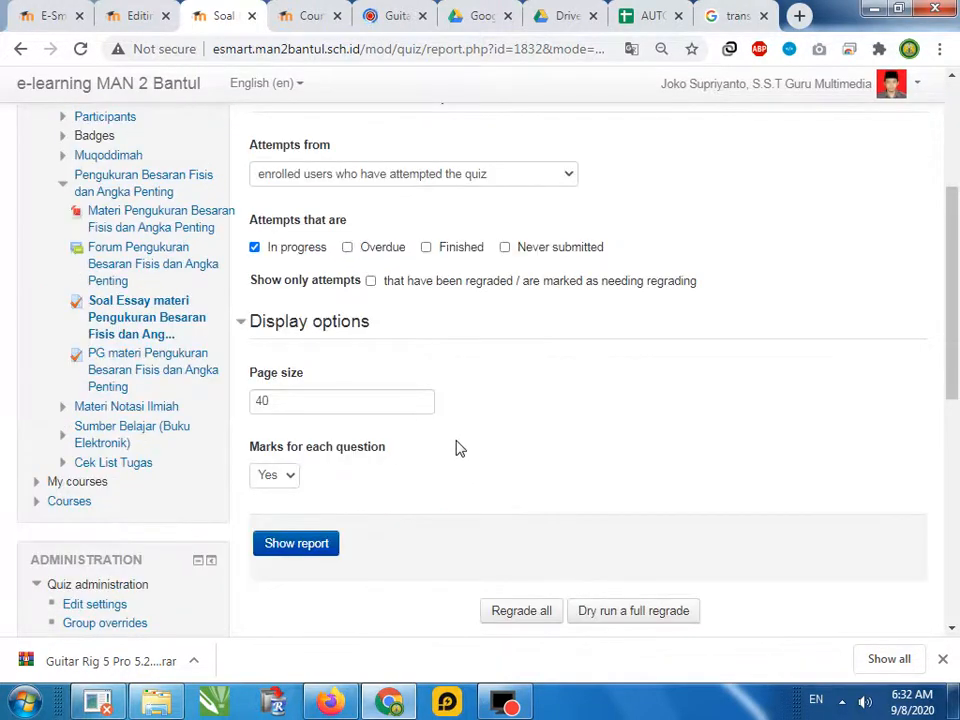
pyautogui.click(254, 248)
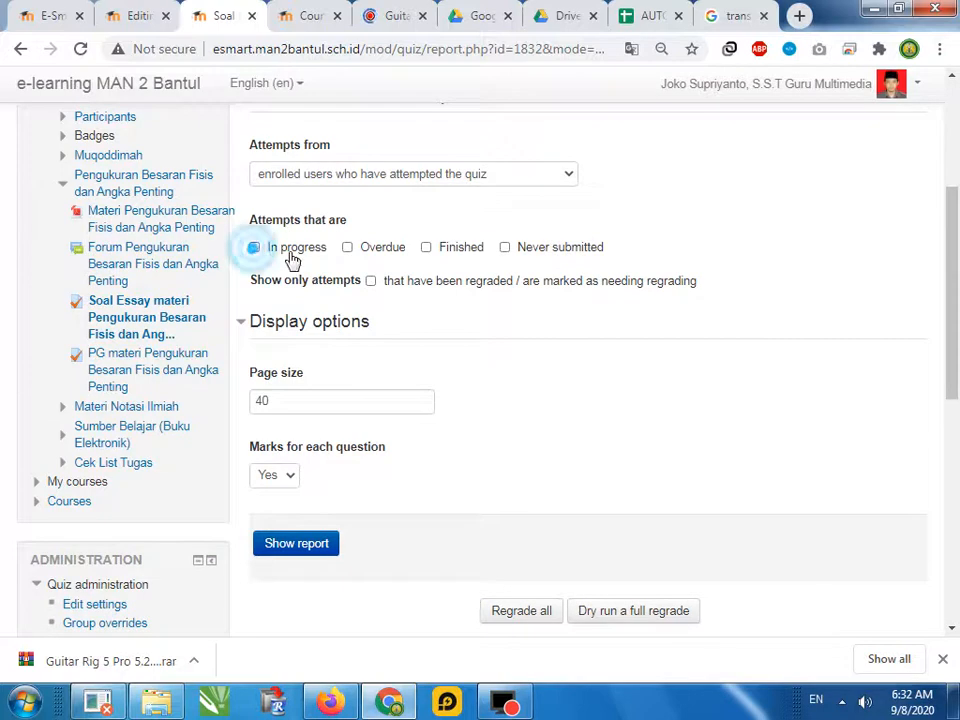
pyautogui.click(348, 248)
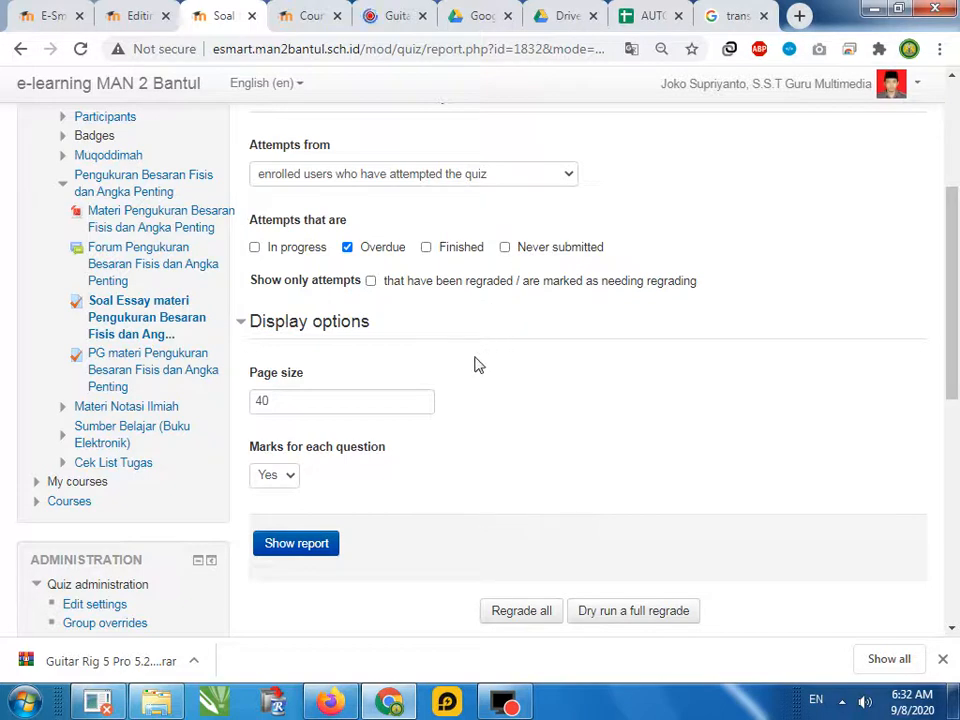
# Open the essay quiz's settings form for editing, leaving the attempts report open separately.
pyautogui.click(138, 12)
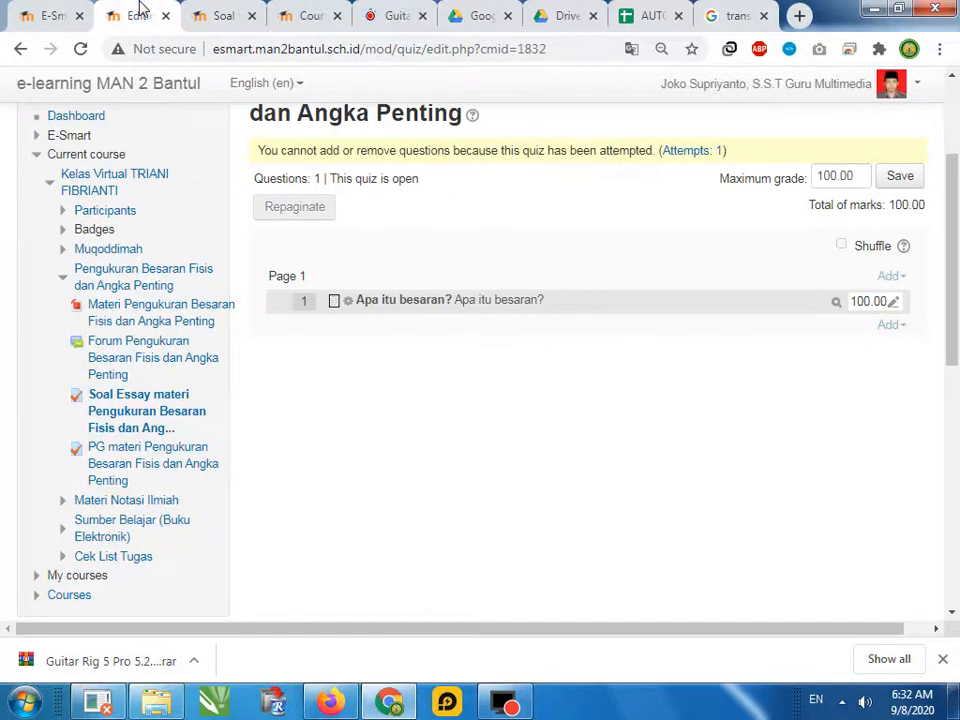
pyautogui.scroll(-4, 204, 470)
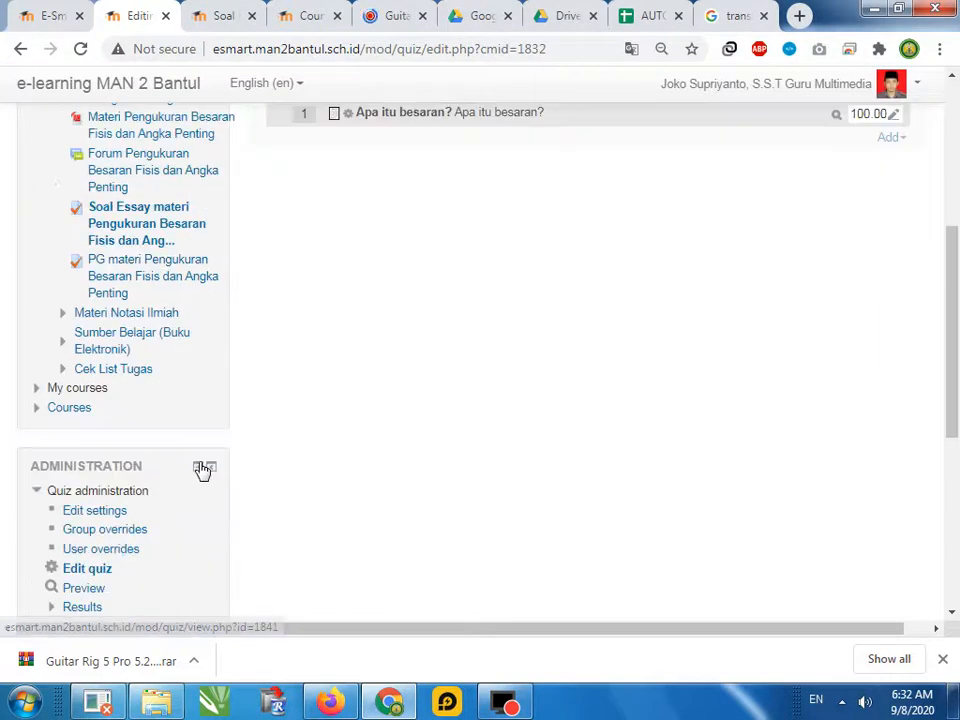
pyautogui.click(101, 417)
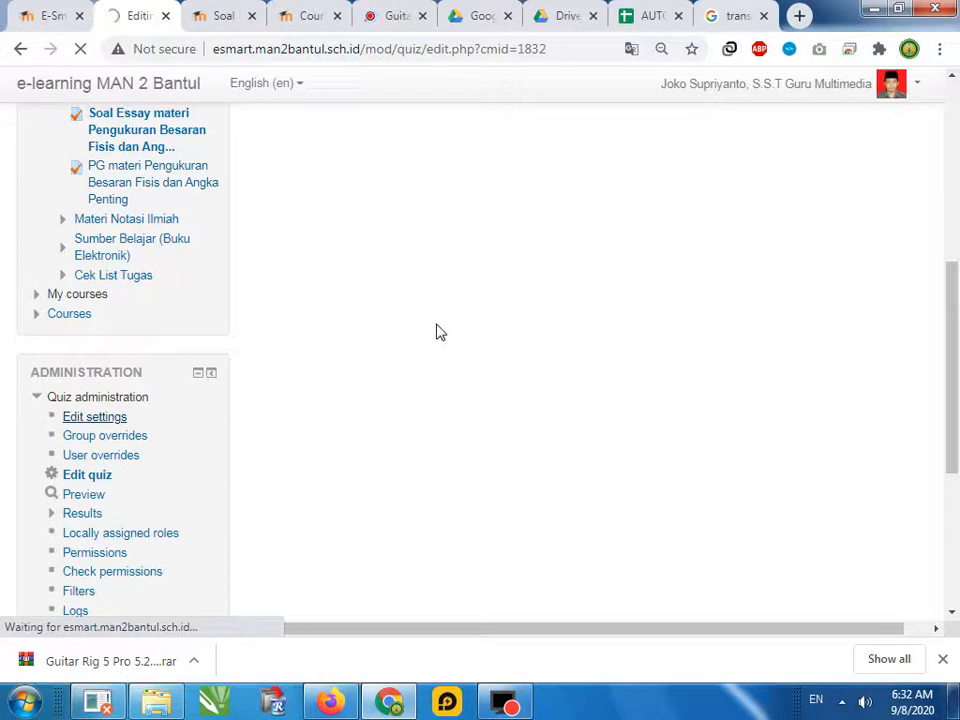
pyautogui.click(223, 16)
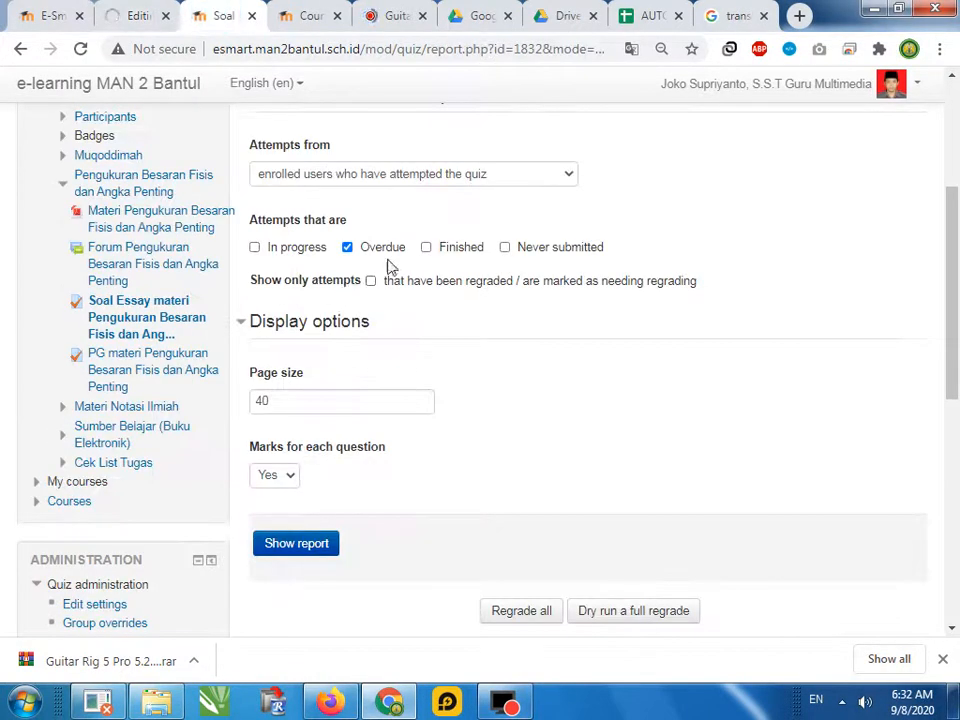
pyautogui.click(120, 16)
pyautogui.scroll(-8, 671, 467)
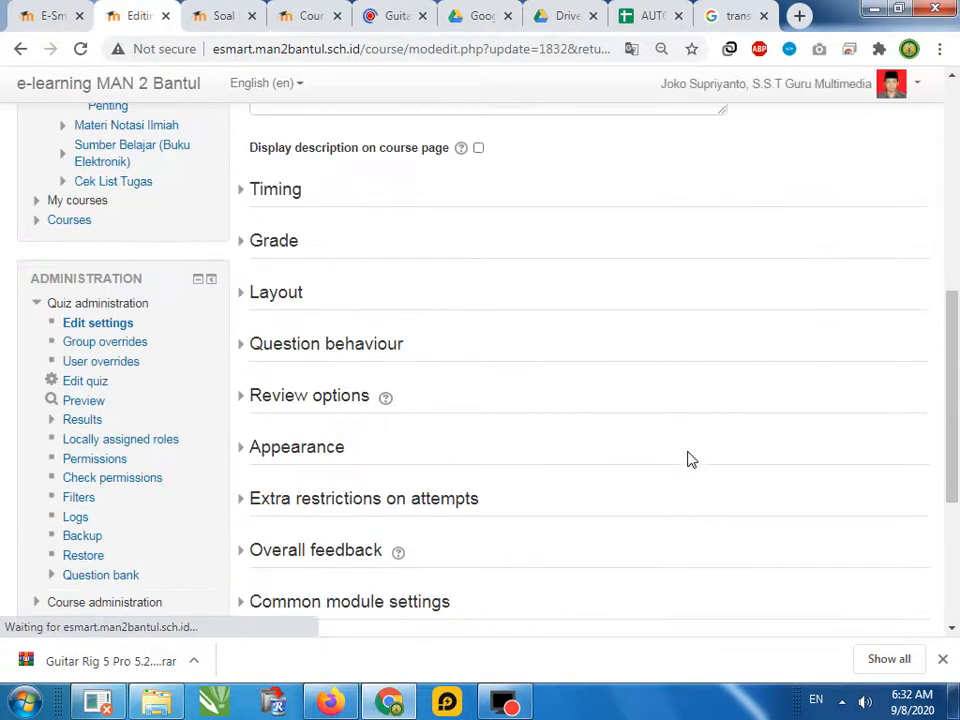
# Enable the quiz's opening date in the Timing settings.
pyautogui.click(262, 188)
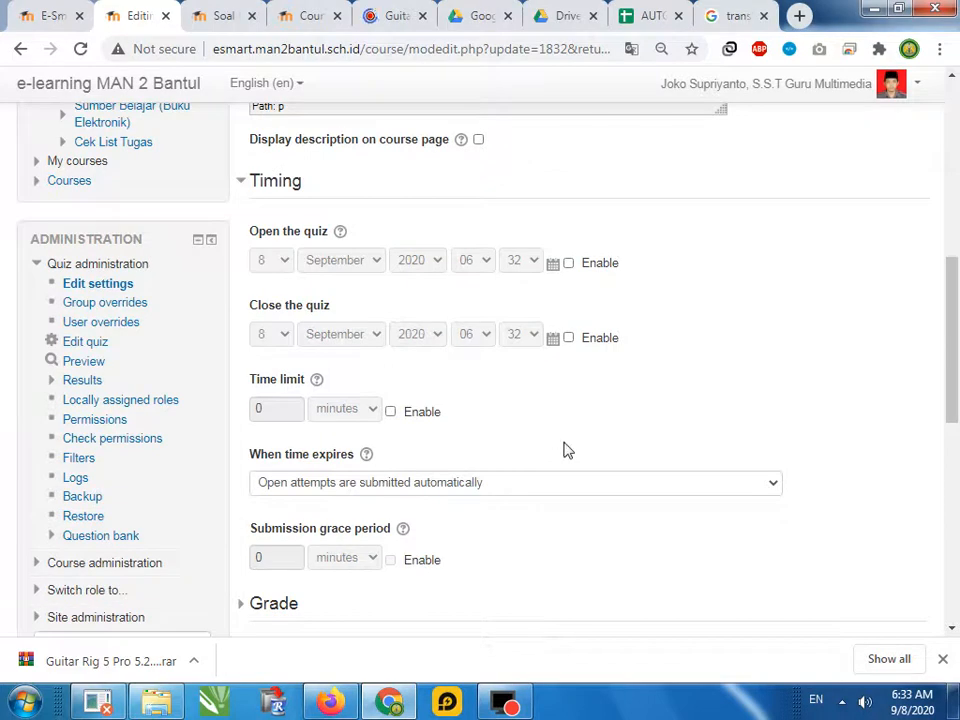
pyautogui.scroll(2, 563, 448)
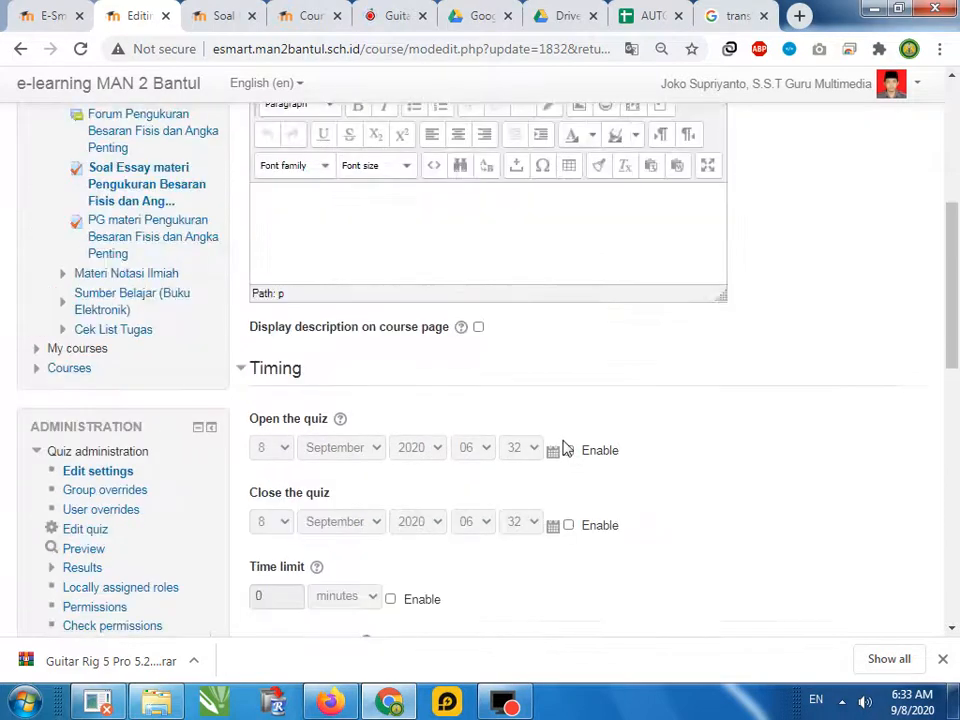
pyautogui.click(568, 451)
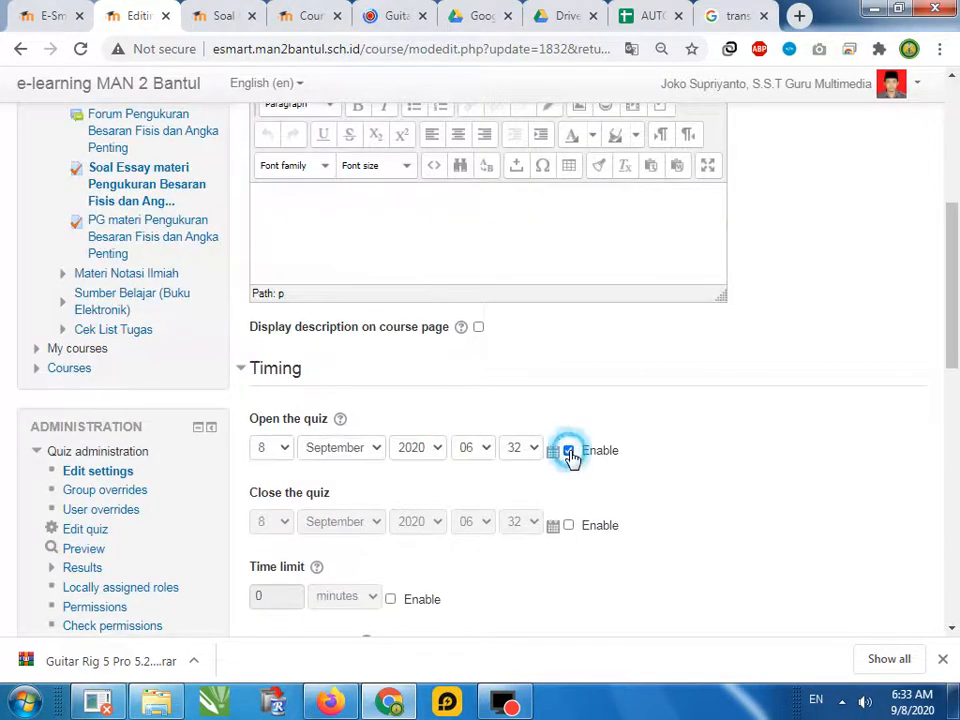
# Examine the quiz's closing date, Grade, Layout, Question behaviour and Review options settings.
pyautogui.scroll(-5, 365, 470)
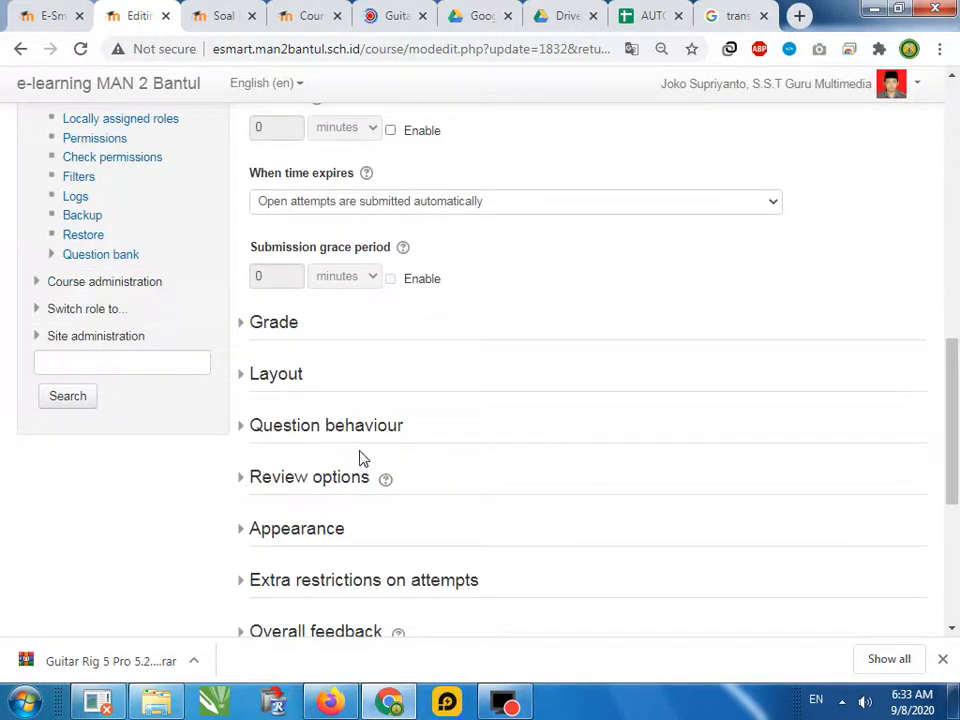
pyautogui.scroll(2, 363, 457)
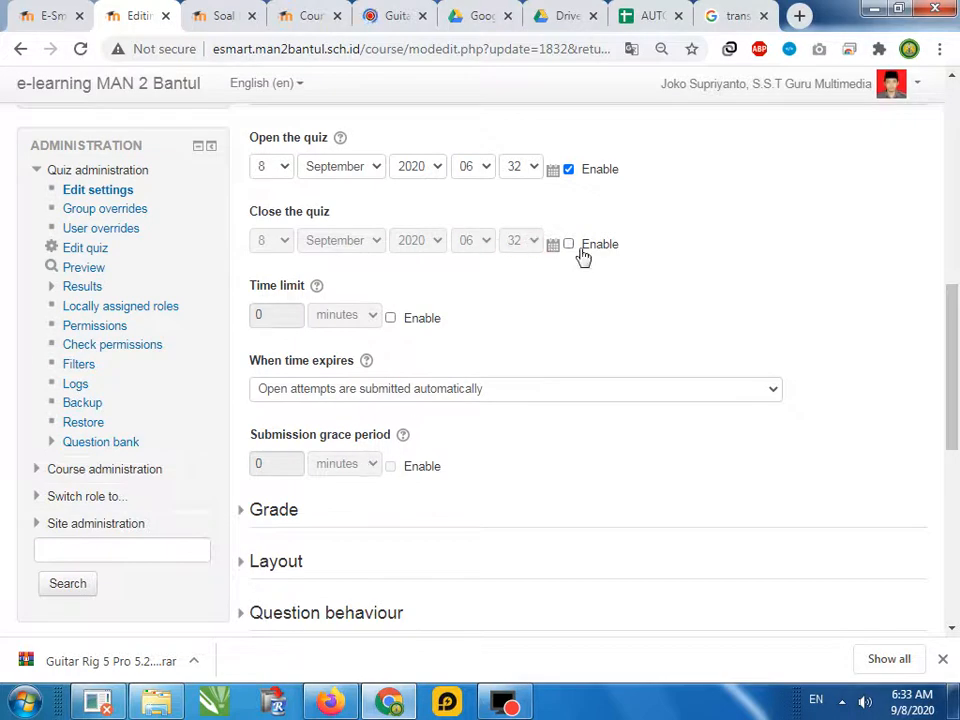
pyautogui.scroll(-3, 364, 457)
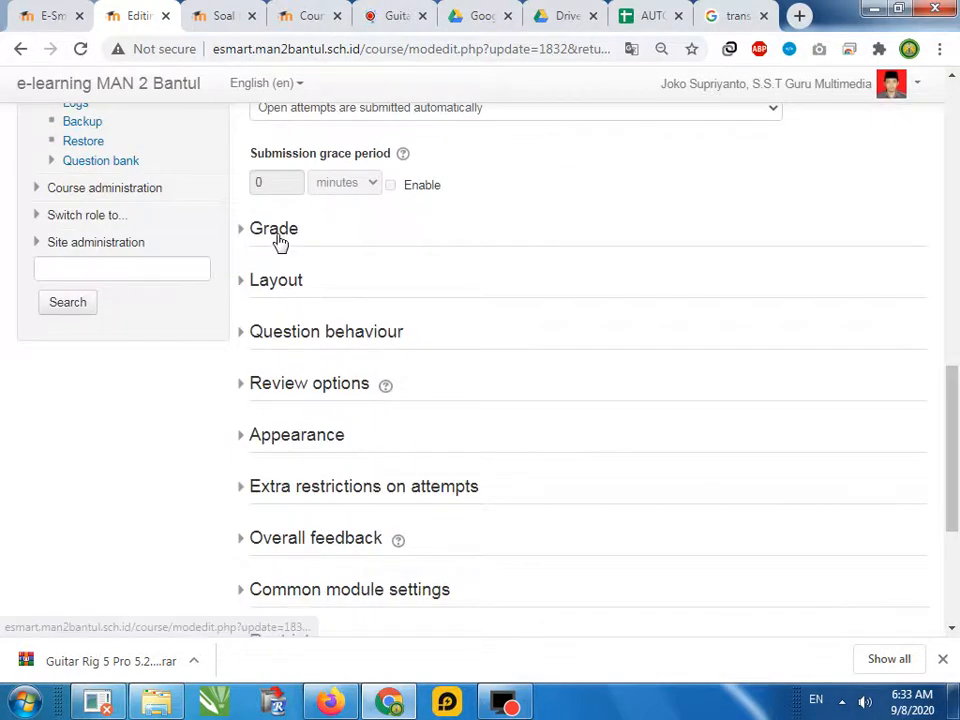
pyautogui.scroll(-2, 326, 494)
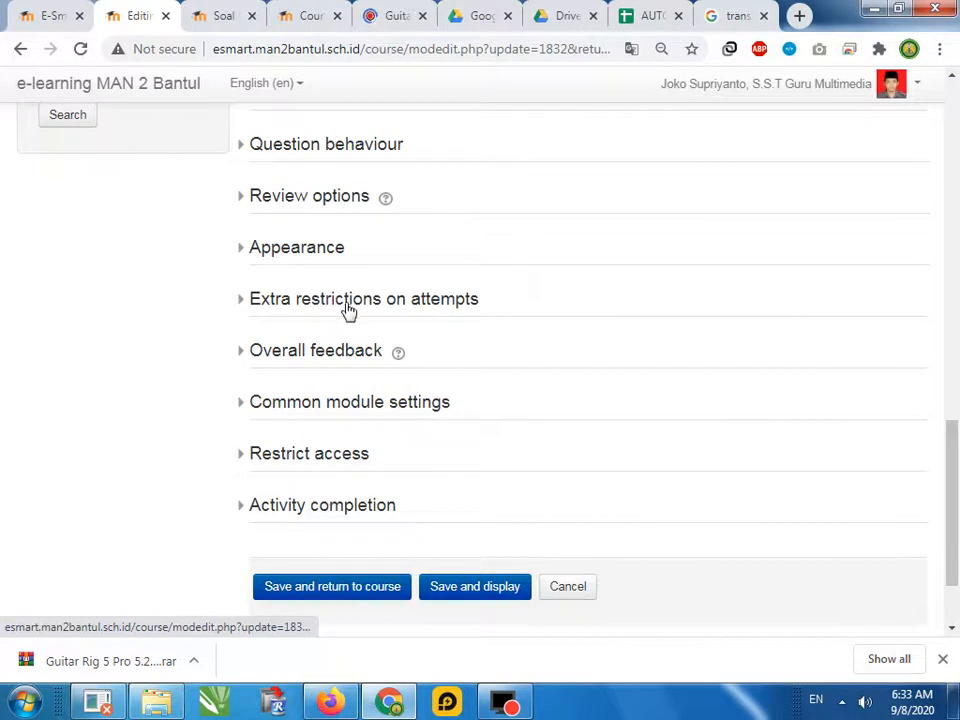
pyautogui.scroll(2, 345, 310)
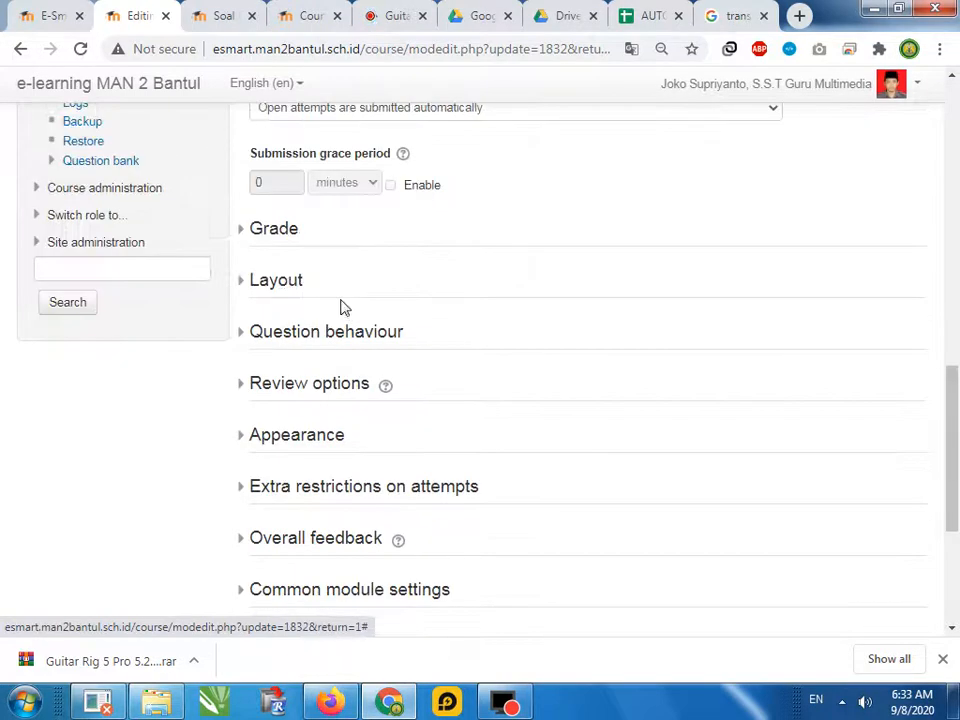
pyautogui.click(274, 229)
pyautogui.click(273, 229)
pyautogui.click(277, 294)
pyautogui.click(279, 285)
pyautogui.click(285, 330)
pyautogui.click(289, 334)
pyautogui.click(290, 391)
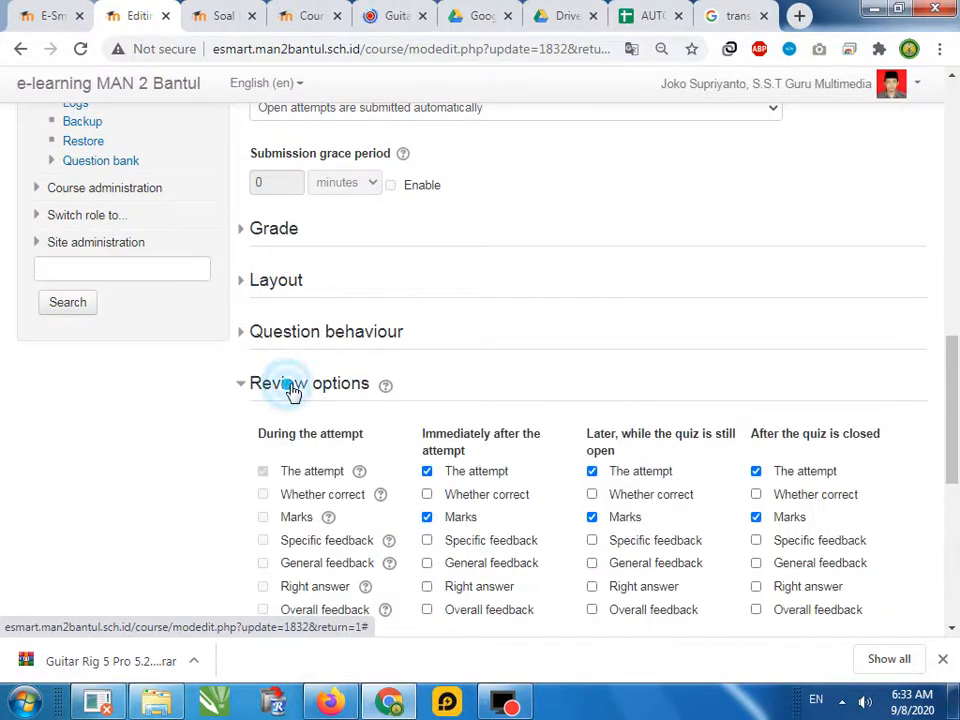
pyautogui.click(293, 390)
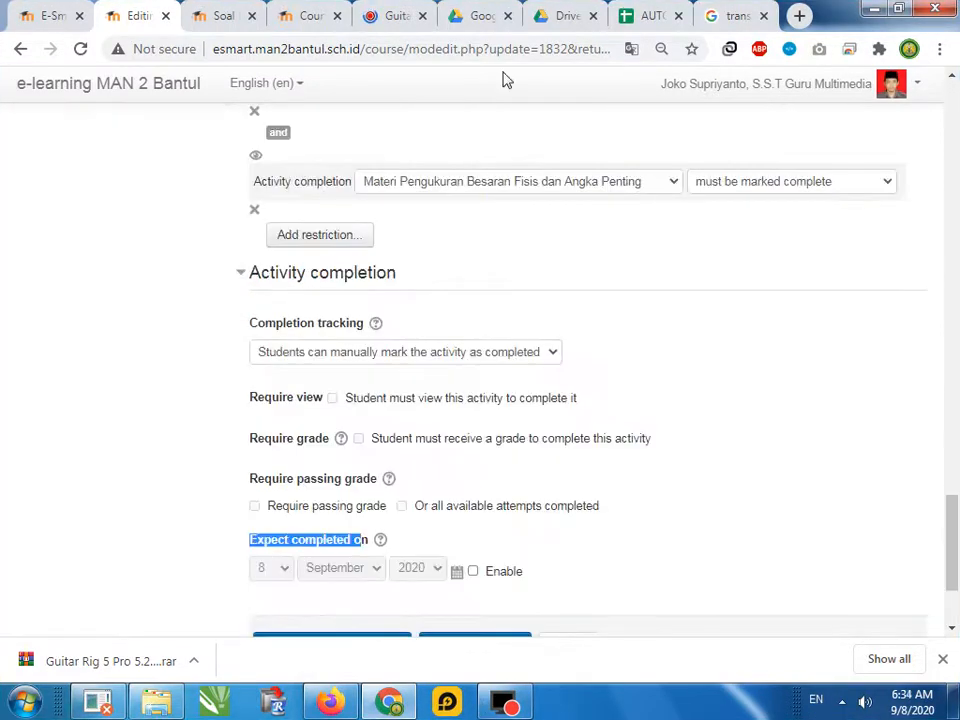
# Enable the expected completion date in the Activity completion settings and set it to 10 September 2020.
pyautogui.click(473, 572)
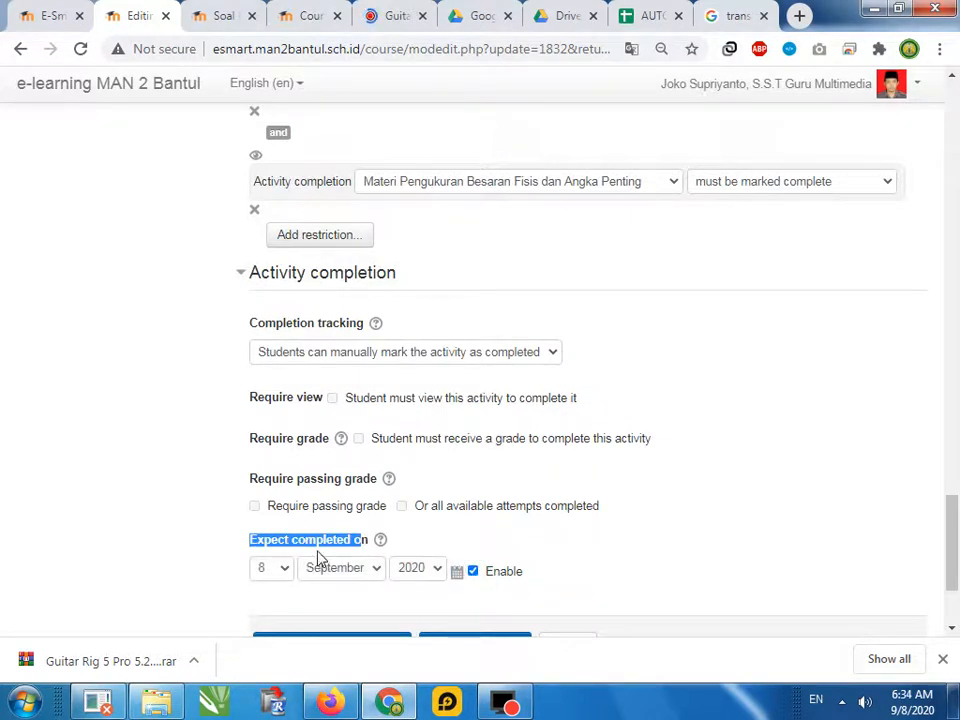
pyautogui.click(699, 526)
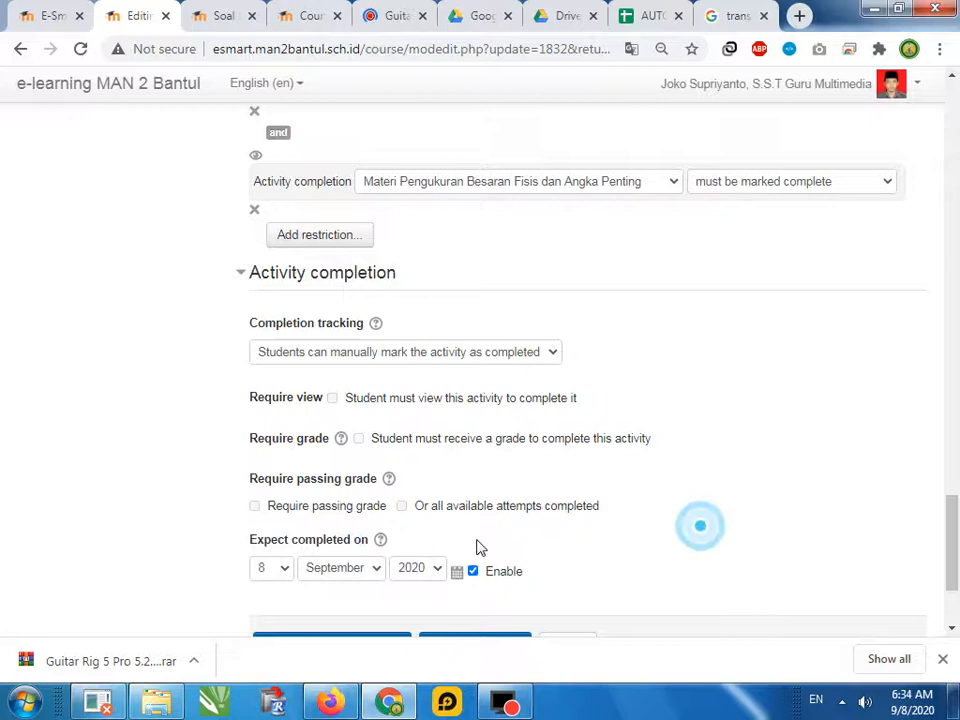
pyautogui.click(285, 572)
pyautogui.click(258, 388)
pyautogui.scroll(5, 355, 596)
pyautogui.scroll(-7, 362, 581)
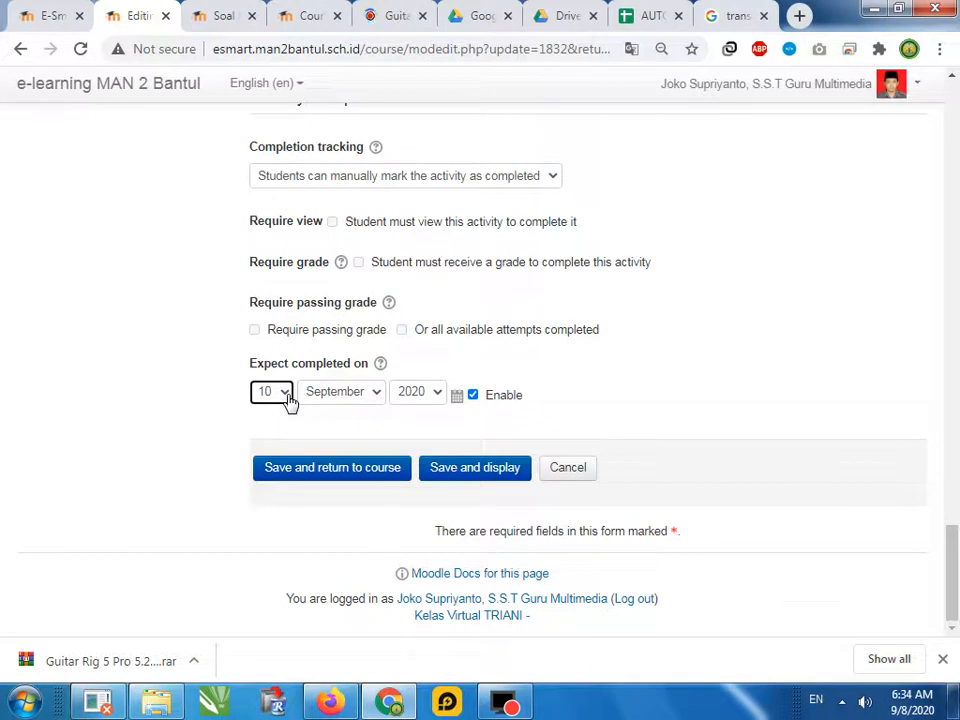
# Switch back to the quiz attempts report and examine its state filters and attempts table.
pyautogui.click(240, 12)
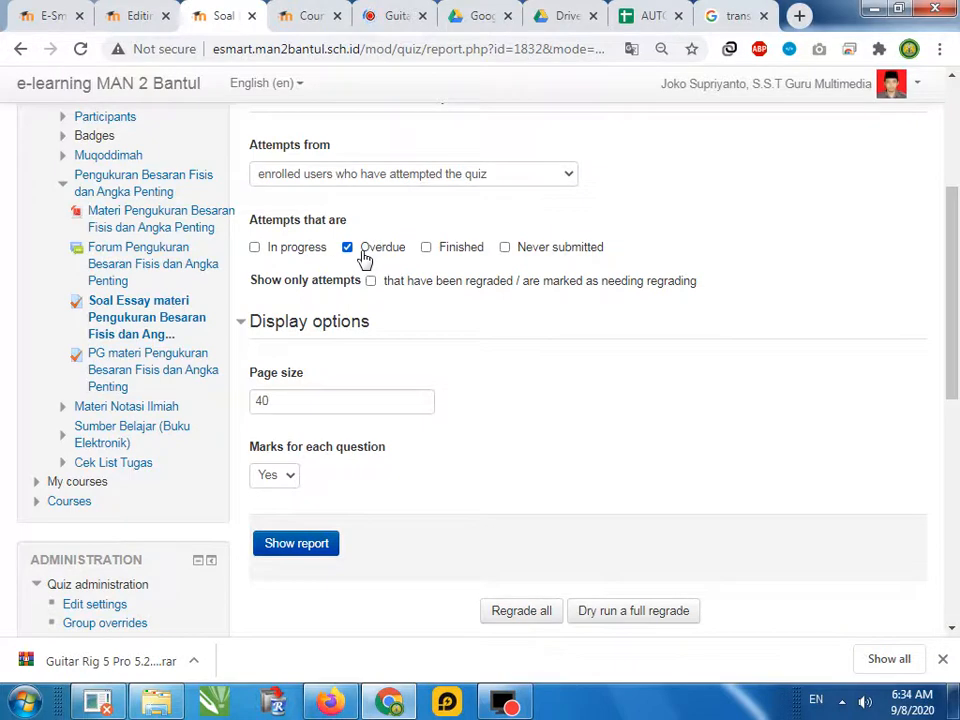
pyautogui.scroll(-3, 360, 260)
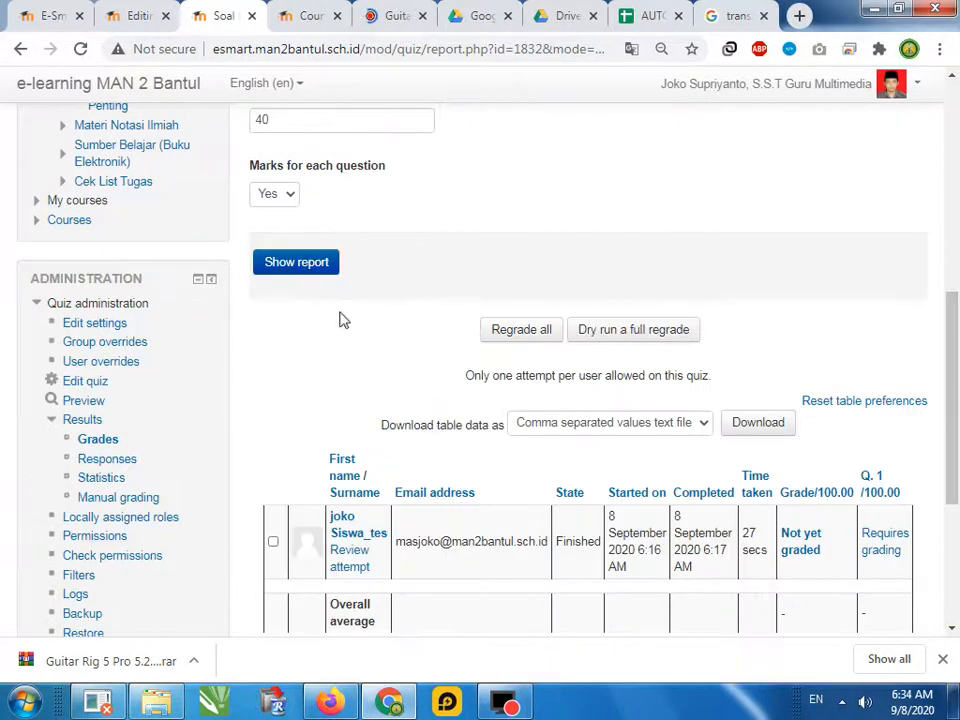
pyautogui.scroll(-1, 414, 396)
pyautogui.scroll(4, 440, 450)
pyautogui.scroll(2, 400, 440)
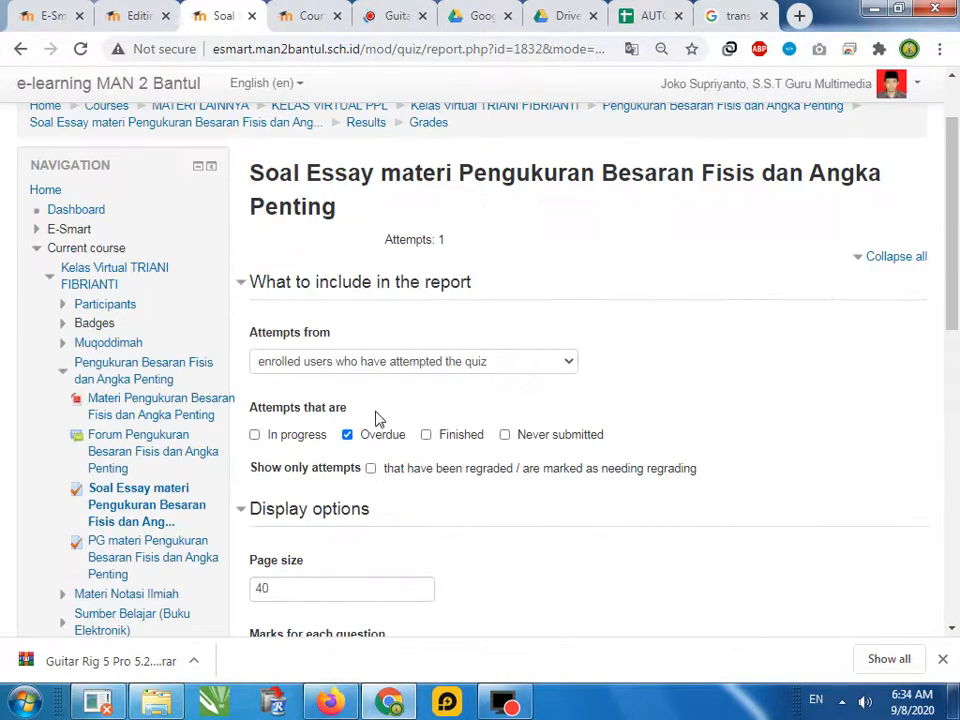
# Restrict the report's attempt state filter to Never submitted only and check the attempts table.
pyautogui.click(349, 437)
pyautogui.click(427, 437)
pyautogui.click(444, 435)
pyautogui.click(538, 440)
pyautogui.click(506, 436)
pyautogui.click(505, 435)
pyautogui.scroll(-3, 501, 486)
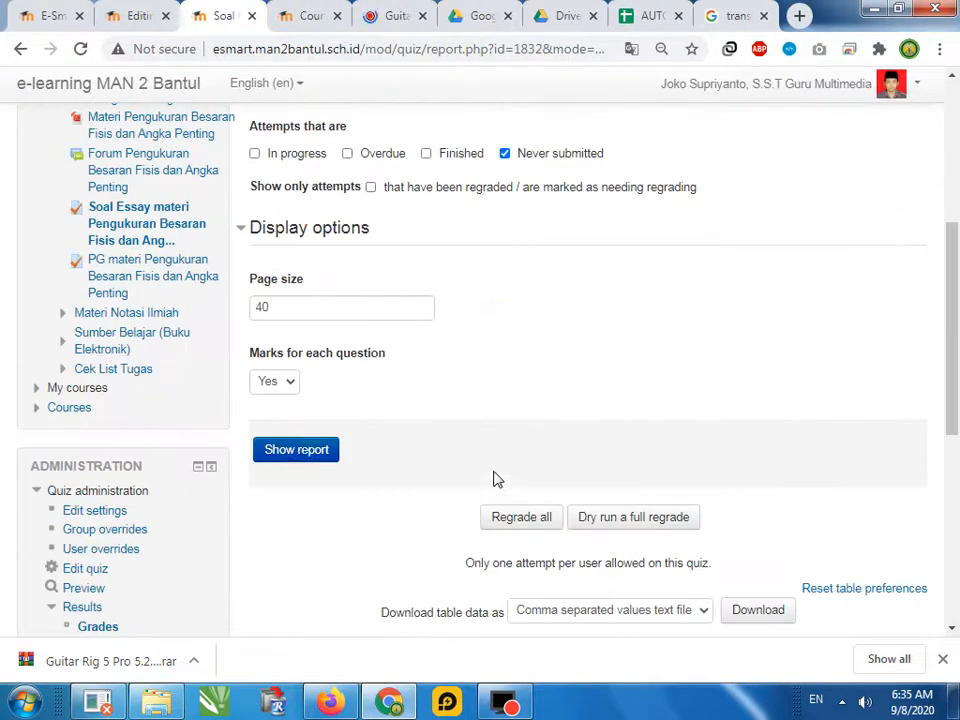
pyautogui.click(288, 450)
pyautogui.scroll(-3, 491, 435)
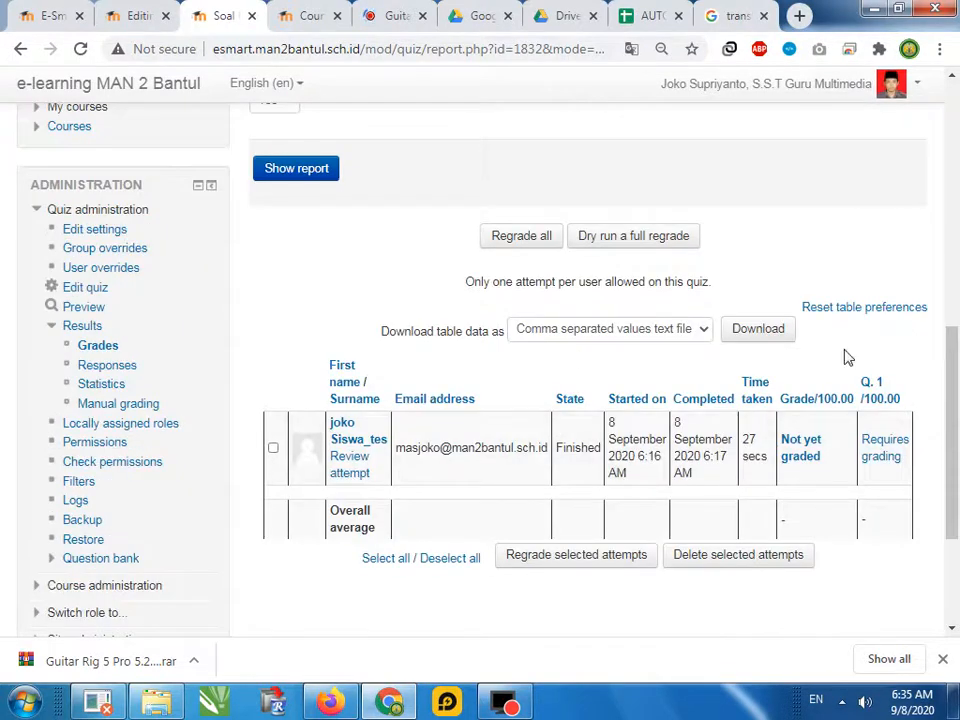
pyautogui.scroll(4, 380, 578)
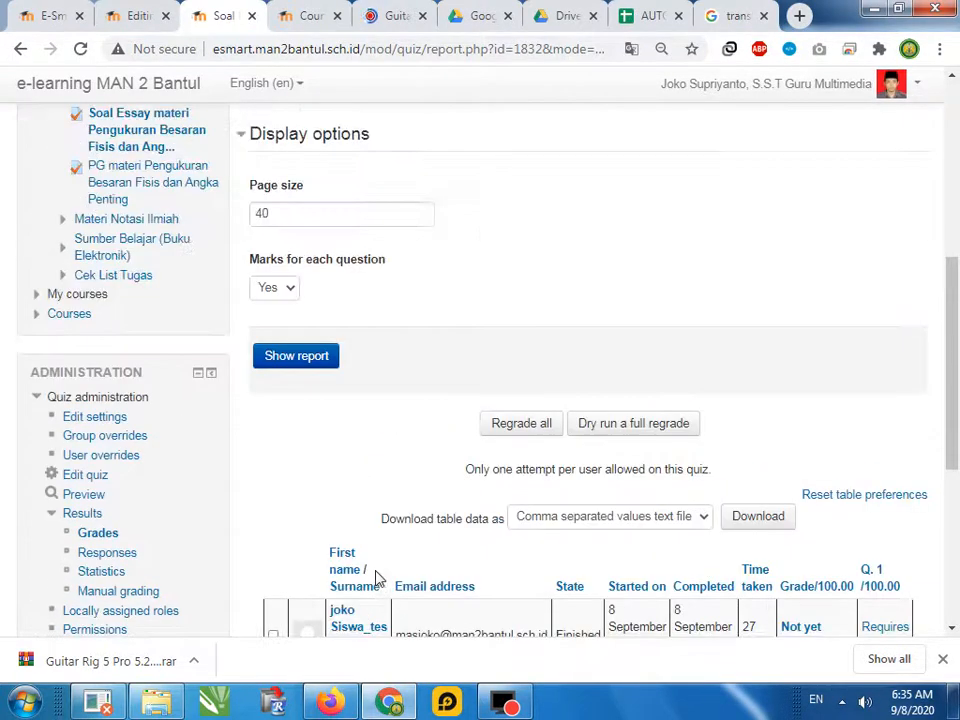
pyautogui.scroll(2, 380, 578)
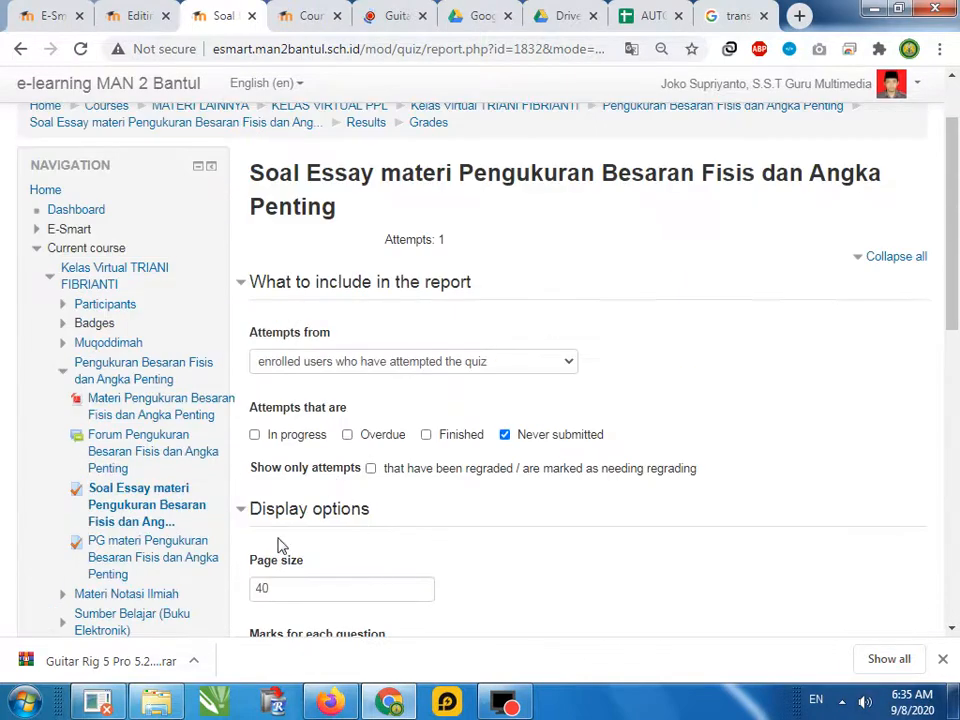
# Set the report's page size to 200 in the display options.
pyautogui.scroll(-2, 298, 573)
pyautogui.doubleClick(281, 399)
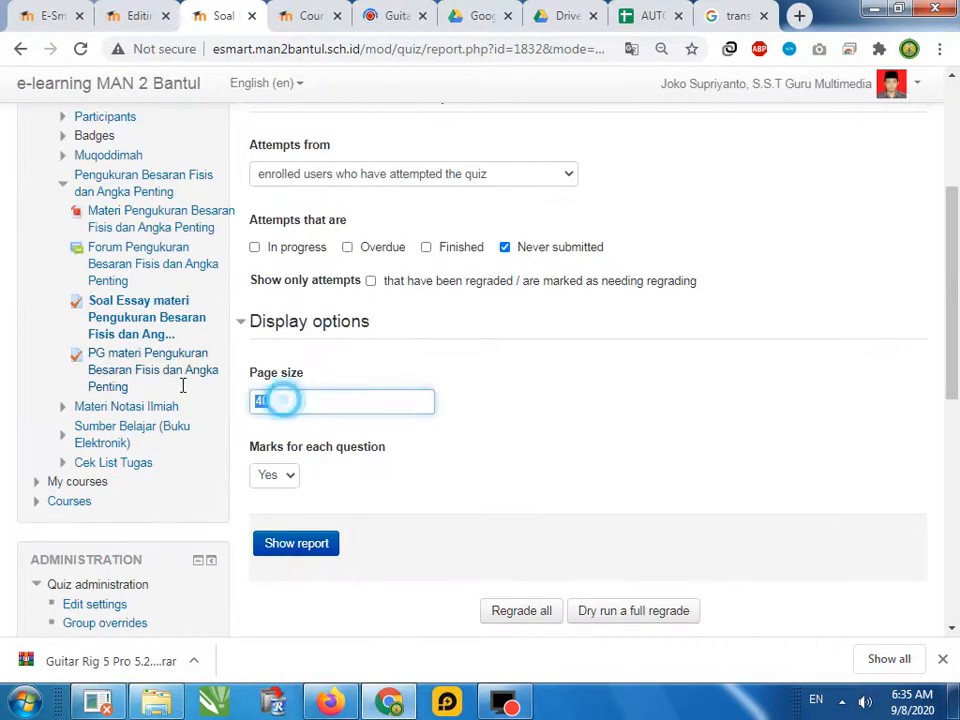
pyautogui.write('2')
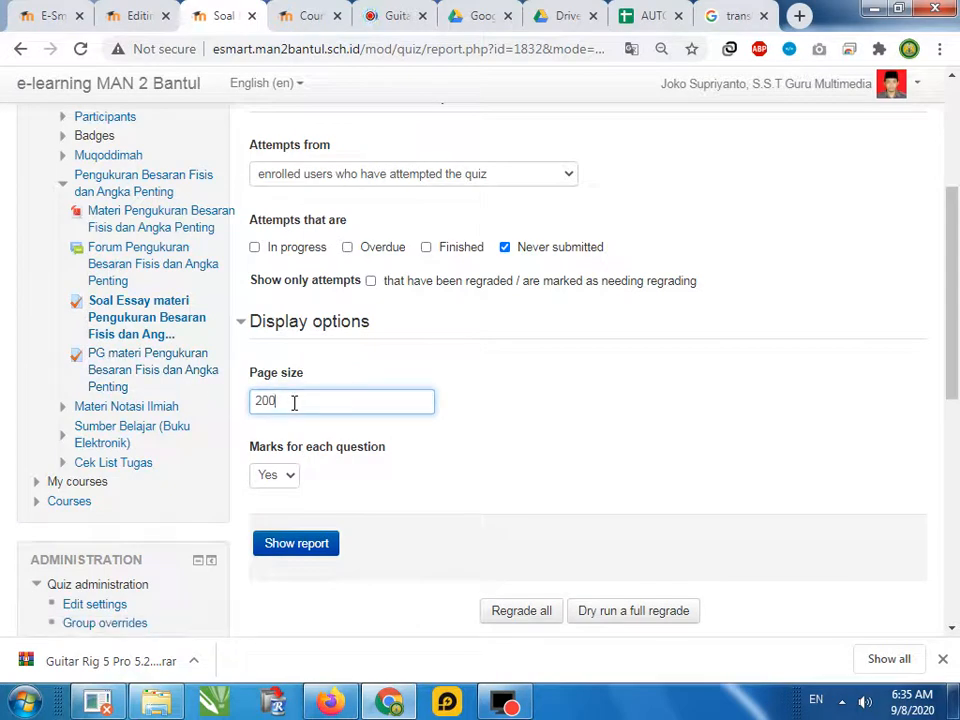
pyautogui.write('00')
pyautogui.scroll(-5, 294, 401)
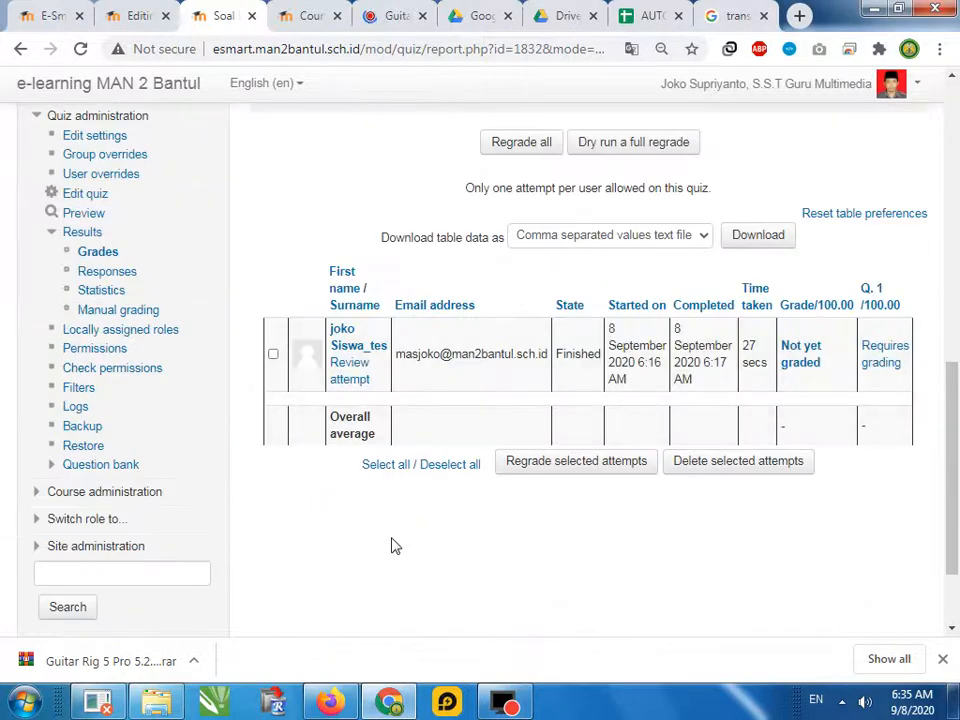
pyautogui.scroll(5, 347, 636)
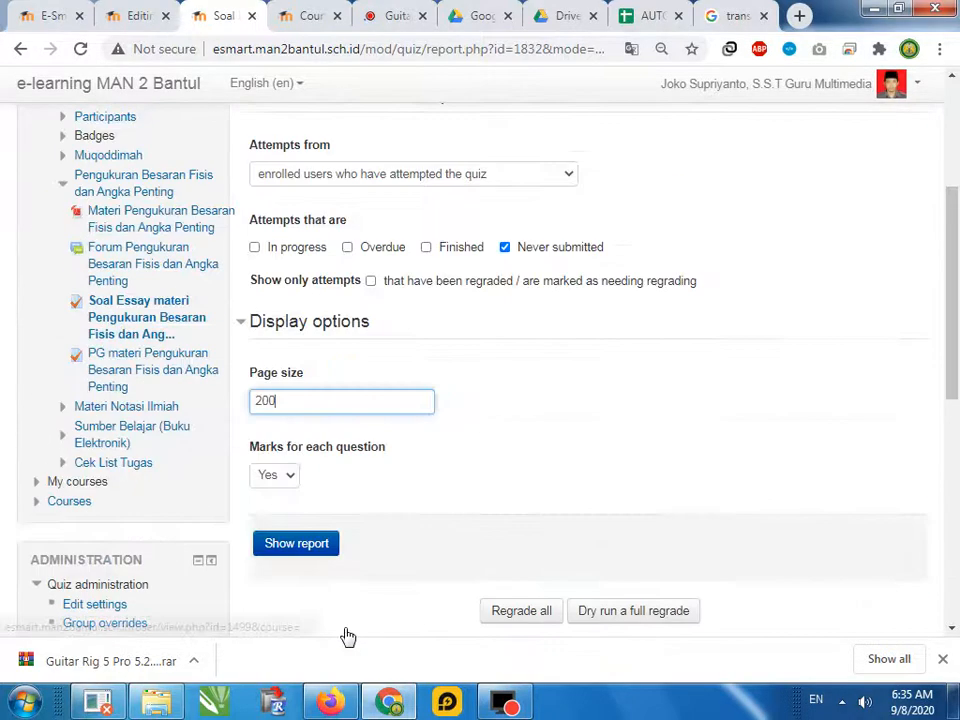
pyautogui.click(300, 402)
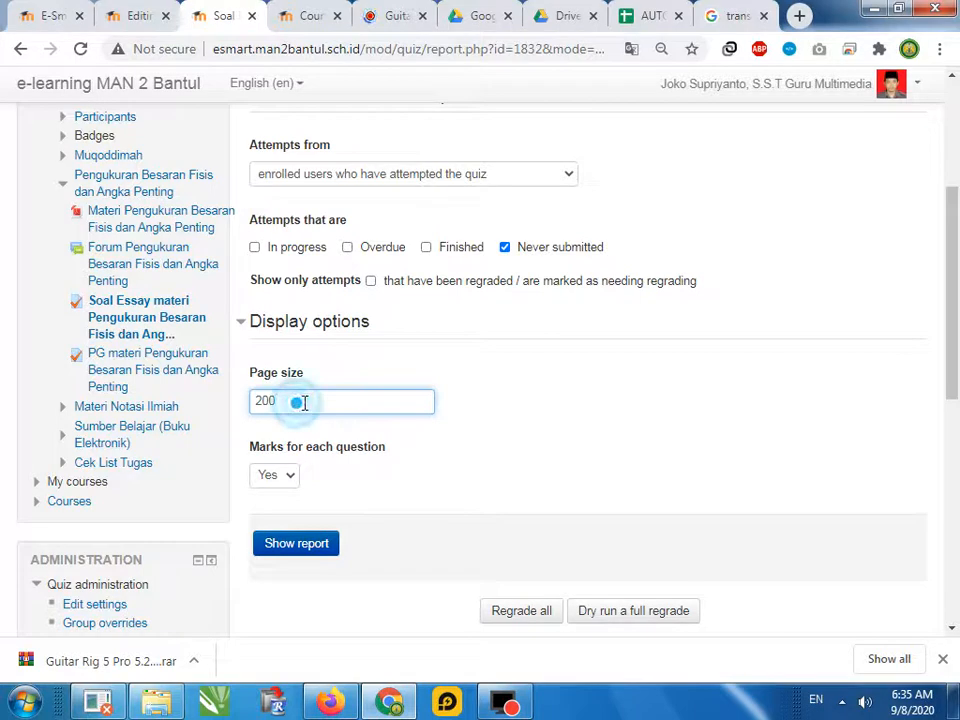
pyautogui.moveTo(296, 401); pyautogui.dragTo(244, 405)
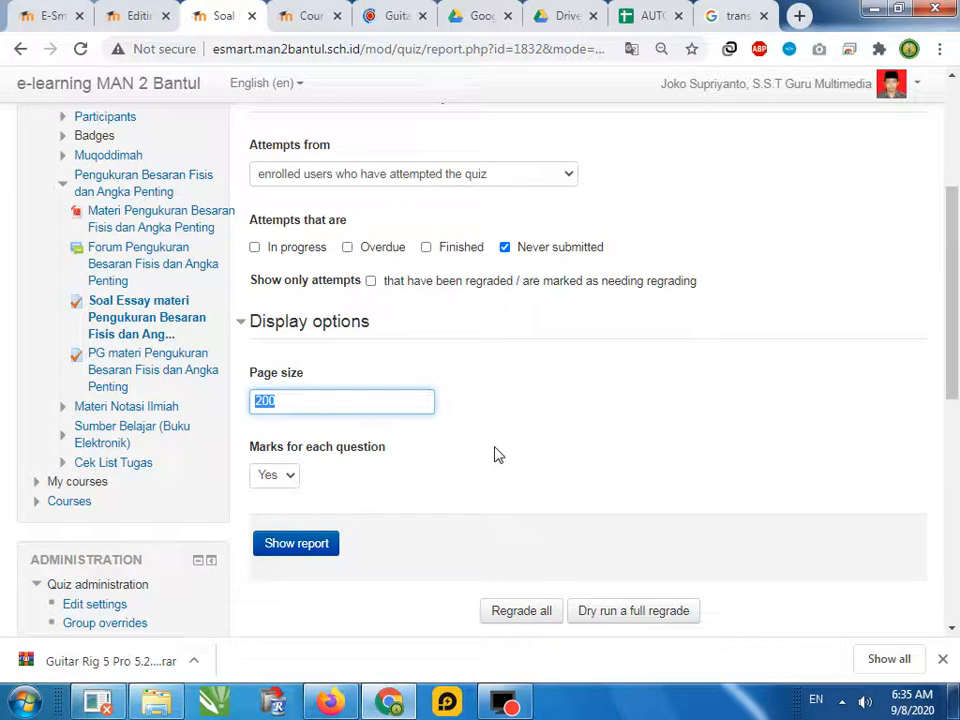
# Add the In progress, Overdue and Finished states to the report's attempt filter.
pyautogui.click(255, 247)
pyautogui.click(347, 247)
pyautogui.click(430, 250)
pyautogui.scroll(-5, 514, 432)
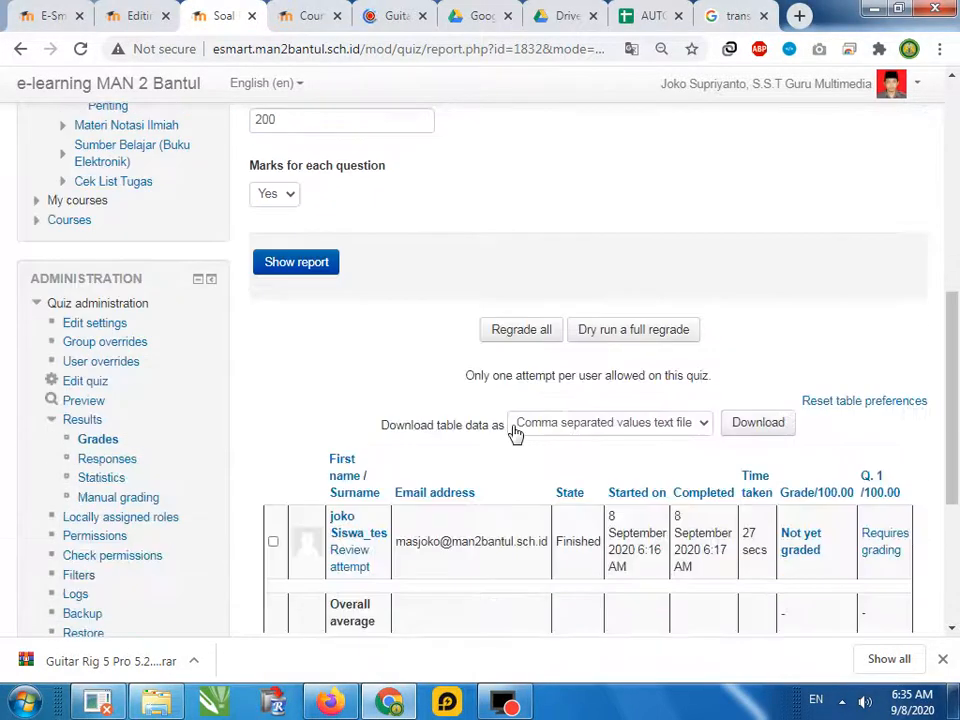
pyautogui.scroll(1, 514, 432)
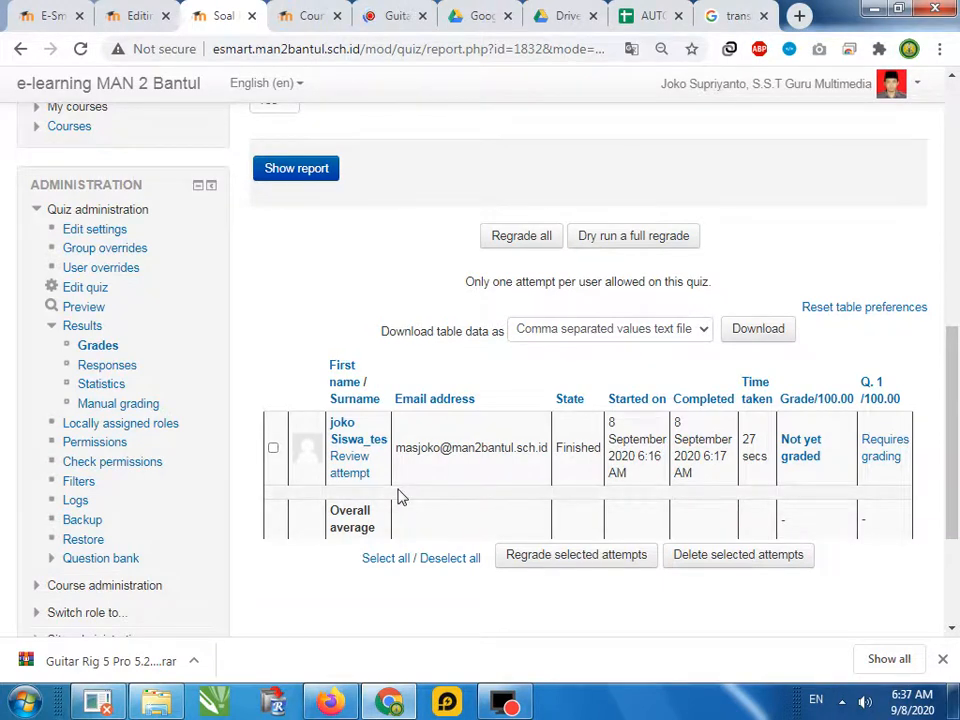
# Leave the quiz's settings form without saving and return to the essay quiz's main page.
pyautogui.click(137, 12)
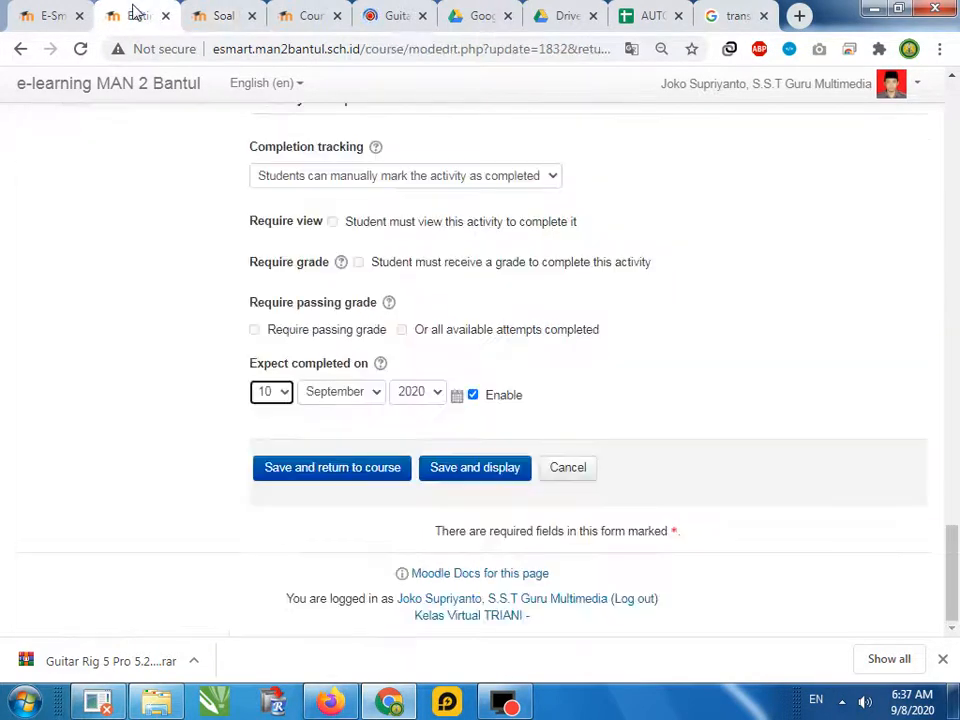
pyautogui.scroll(8, 493, 396)
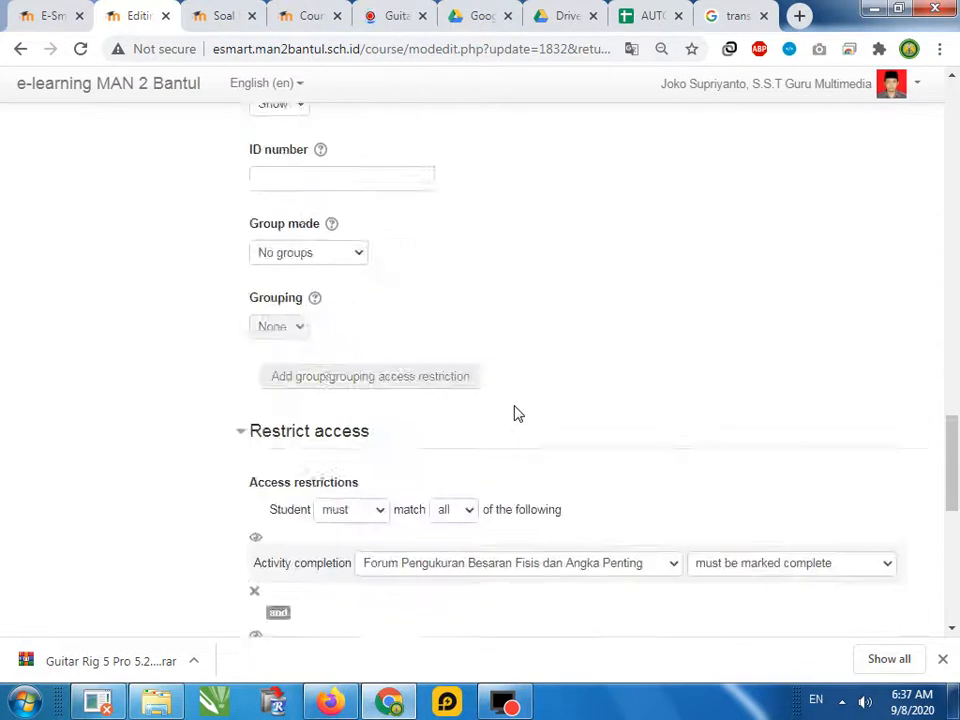
pyautogui.scroll(20, 518, 413)
pyautogui.scroll(3, 518, 413)
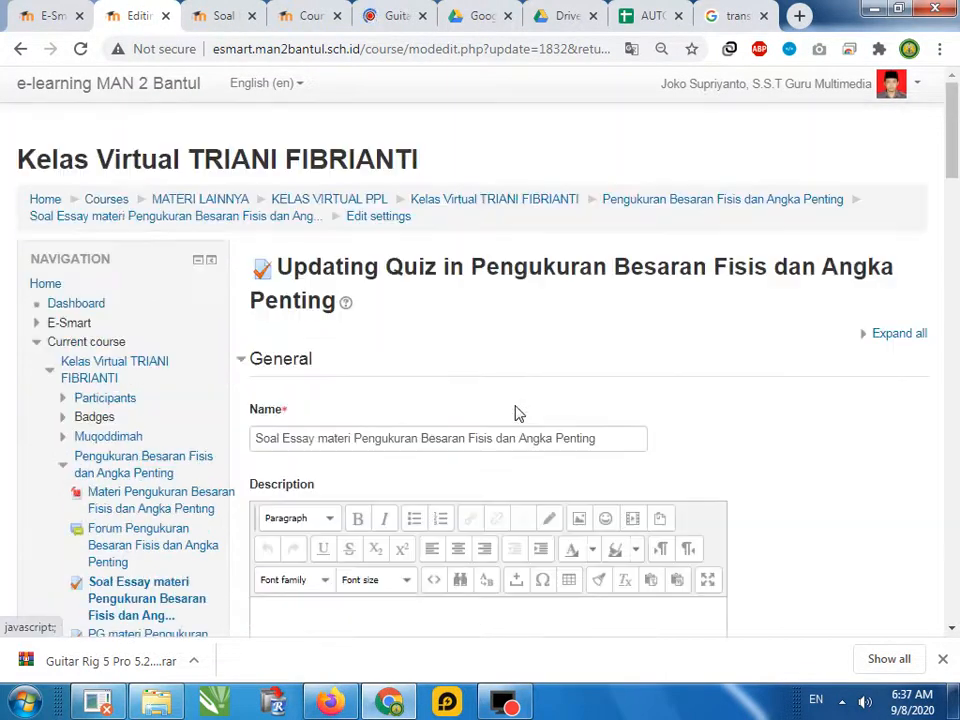
pyautogui.click(268, 220)
pyautogui.click(548, 160)
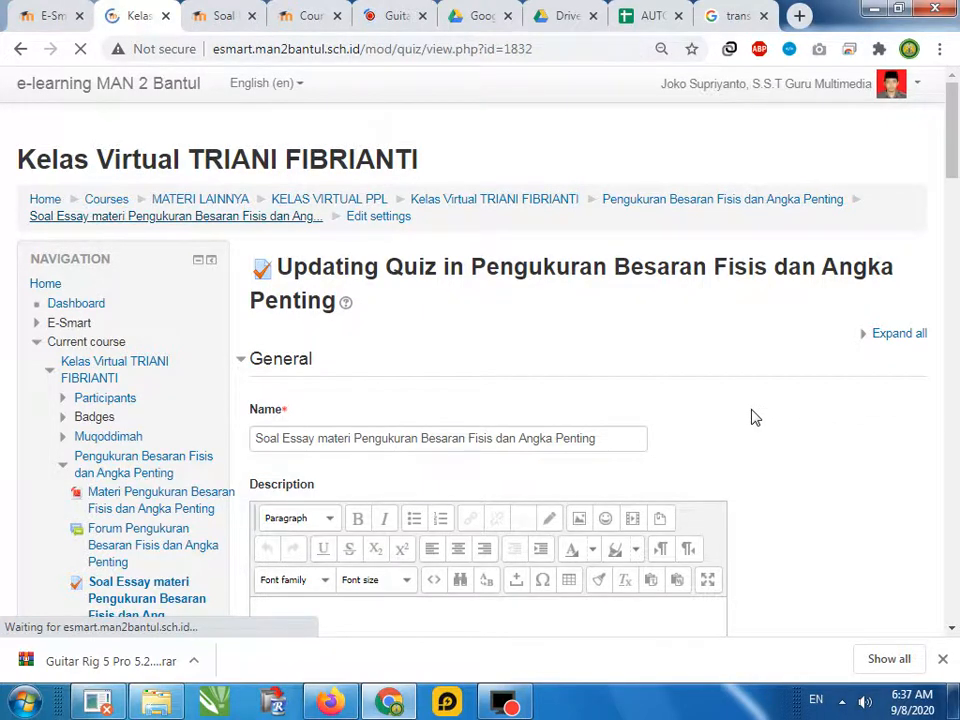
pyautogui.scroll(-3, 279, 493)
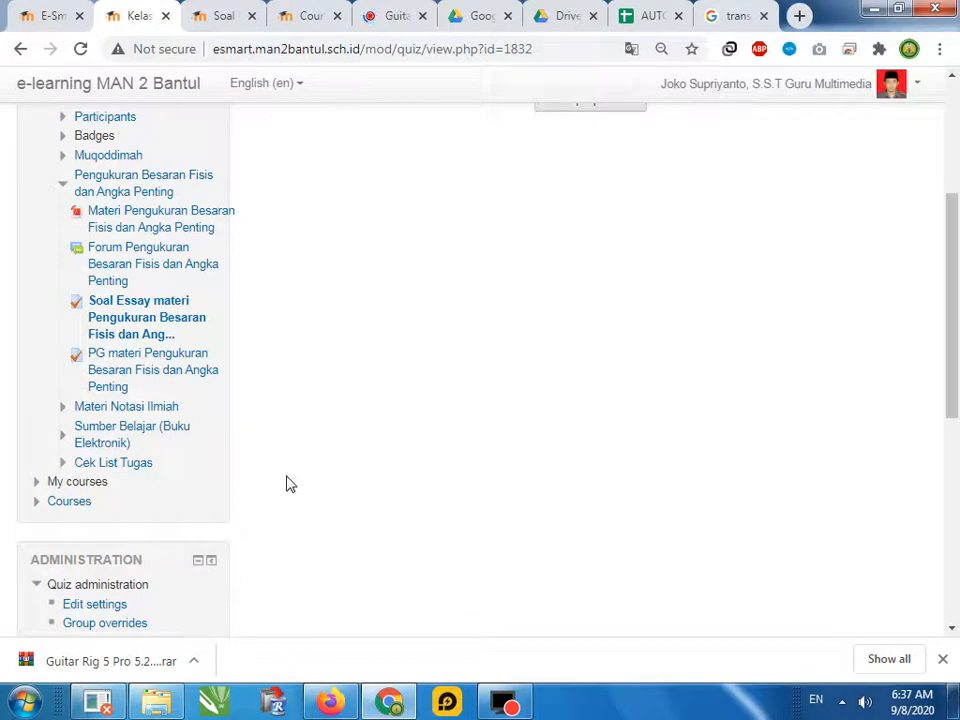
pyautogui.scroll(-2, 290, 483)
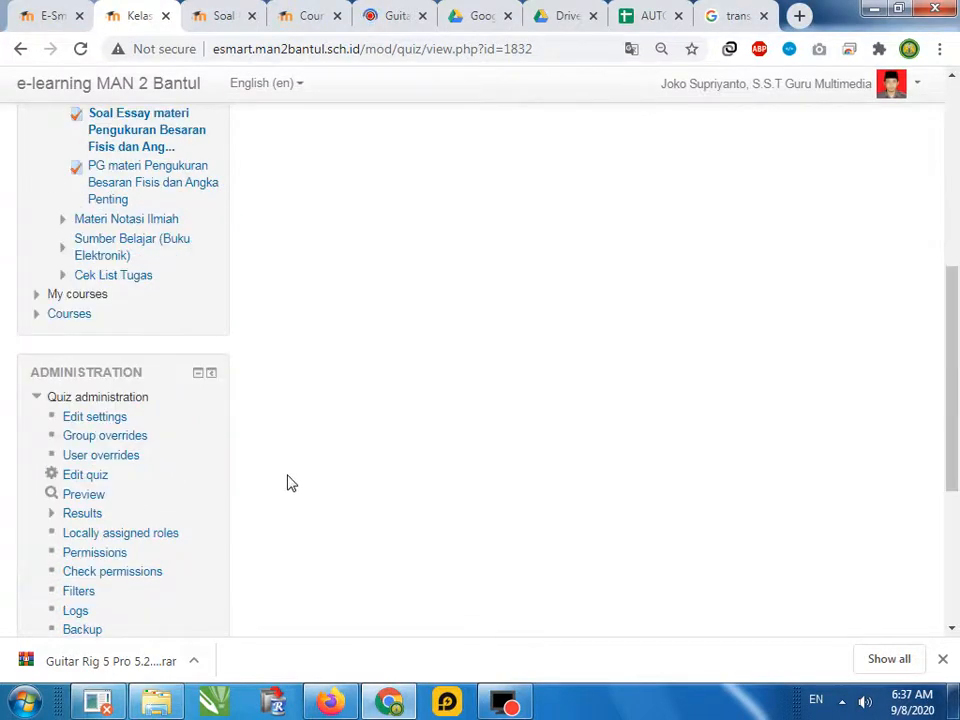
pyautogui.scroll(-1, 288, 483)
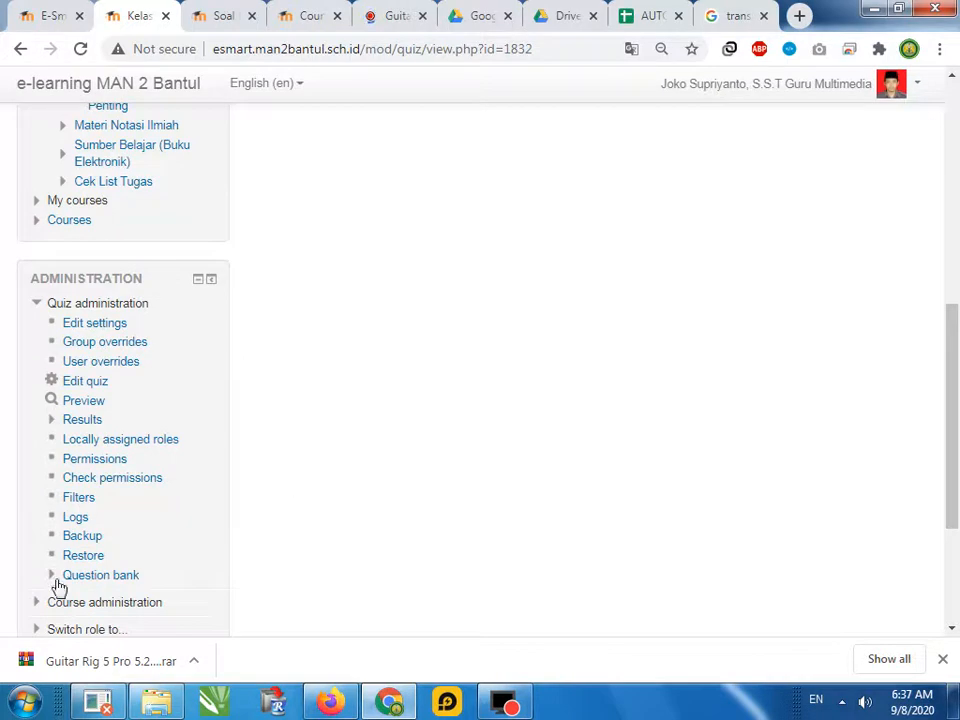
# Open a new Notepad document beside the quiz administration block and write the heading "5 soal".
pyautogui.click(25, 701)
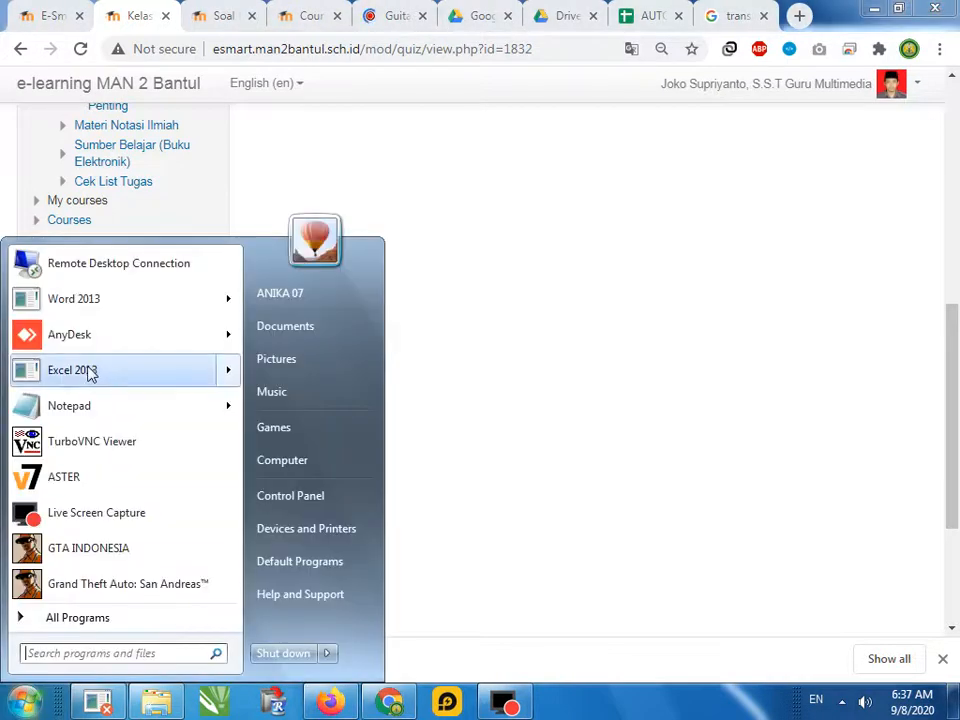
pyautogui.click(92, 405)
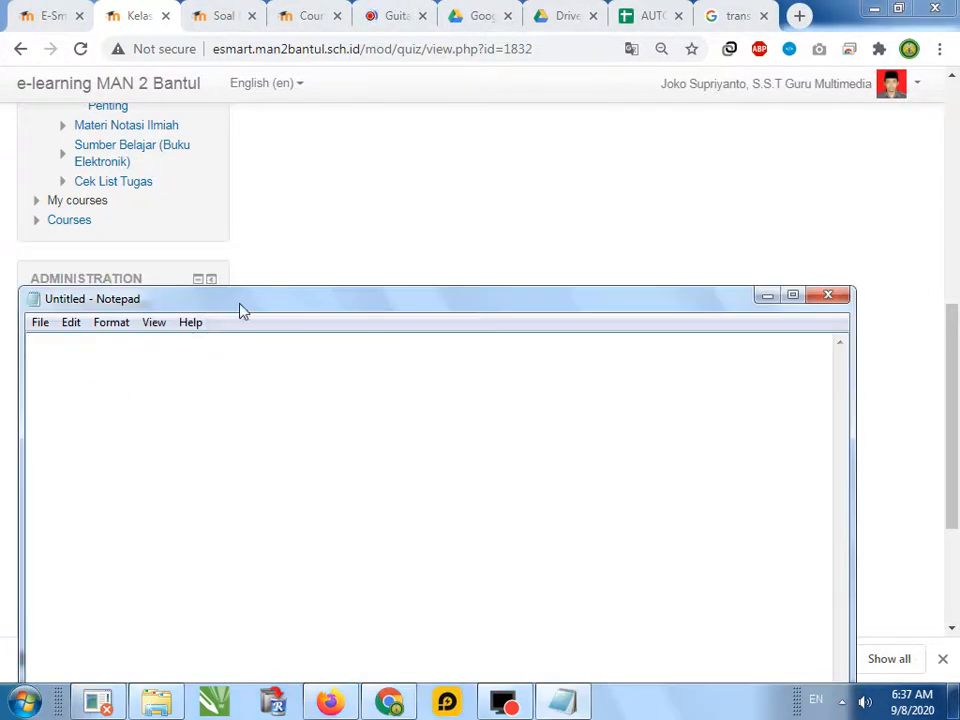
pyautogui.moveTo(236, 305); pyautogui.dragTo(476, 212)
pyautogui.write('5')
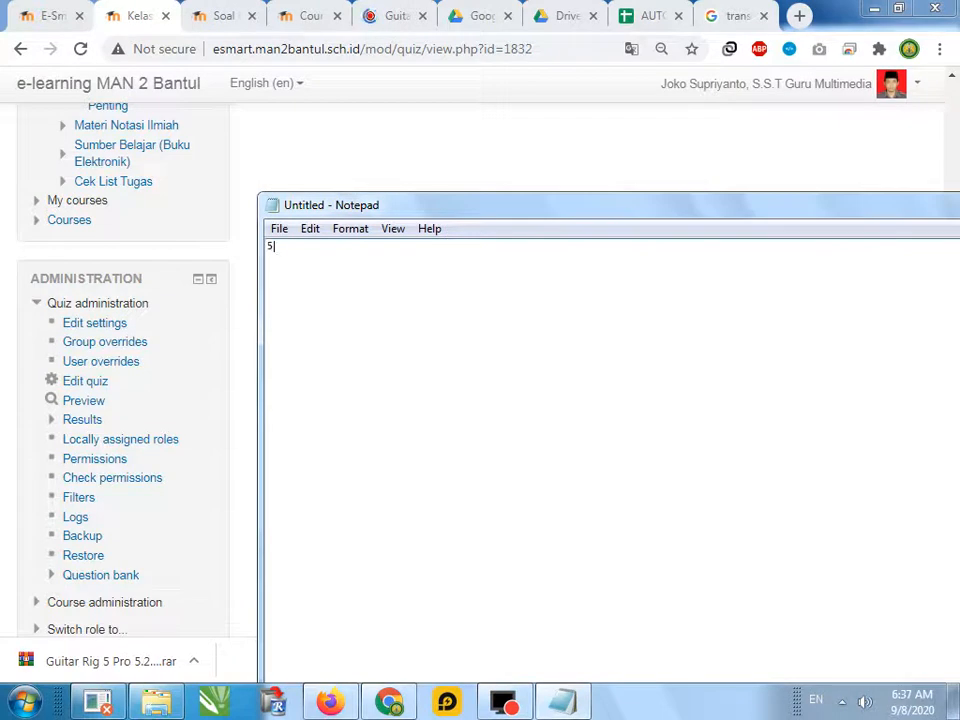
pyautogui.write(' soal  ')
# Write a numbered list from 1 to 5 below the heading, adding a period after each number.
pyautogui.write('1 ')
pyautogui.write('2')
pyautogui.press('Return')
pyautogui.write('3')
pyautogui.press('Return')
pyautogui.write('4')
pyautogui.press('Return')
pyautogui.write('5.')
pyautogui.press('Up')
pyautogui.write('.')
pyautogui.press('Up')
pyautogui.write('.')
pyautogui.press('Up')
pyautogui.write('.')
pyautogui.press('Up')
# Enter the scores 10, 20, 20, 30 and 20 for questions 1 to 5, and write "total = 100" below the list.
pyautogui.write('. 10 2. 20')
pyautogui.press('Down')
pyautogui.write('3')
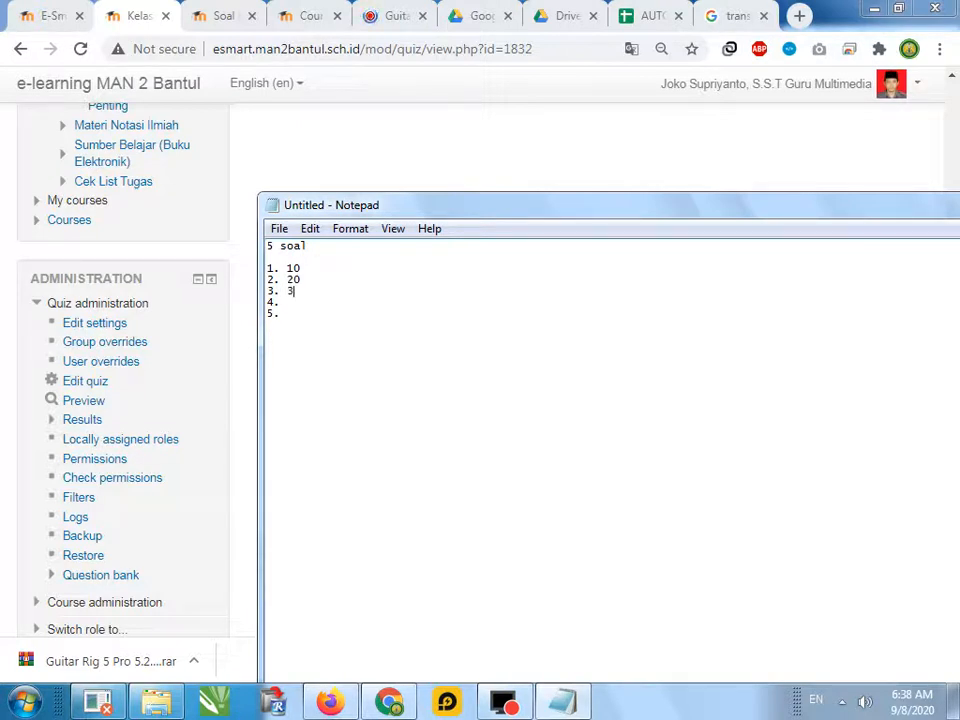
pyautogui.press('BackSpace')
pyautogui.write('20')
pyautogui.click(299, 305)
pyautogui.write('30')
pyautogui.press('Down')
pyautogui.write('20')
pyautogui.press('Return')
pyautogui.write('total = 100')
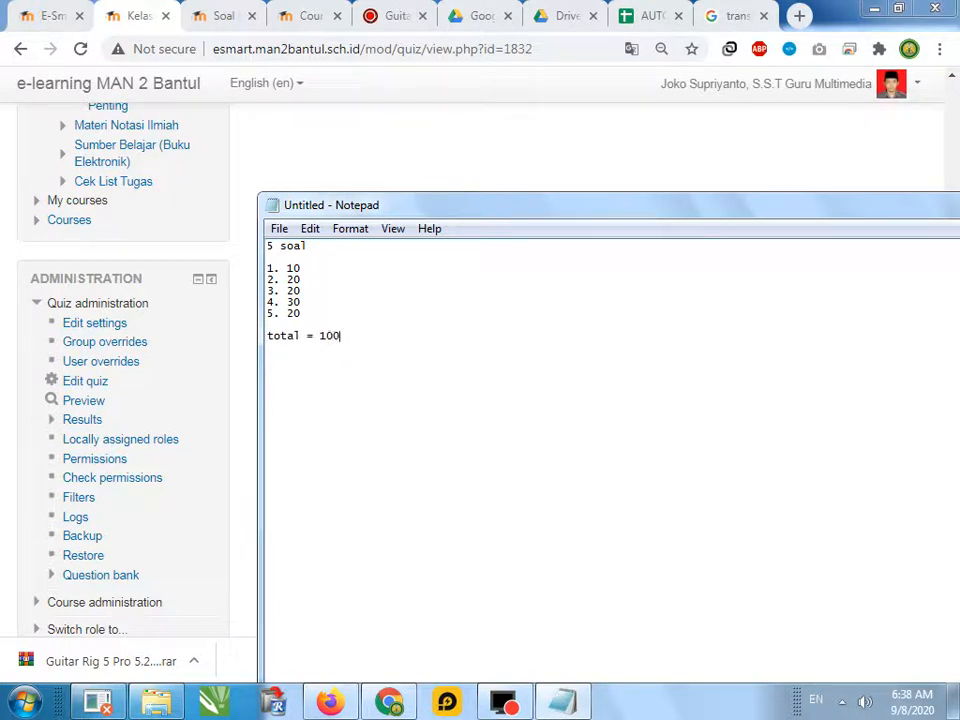
pyautogui.moveTo(300, 266); pyautogui.dragTo(253, 315)
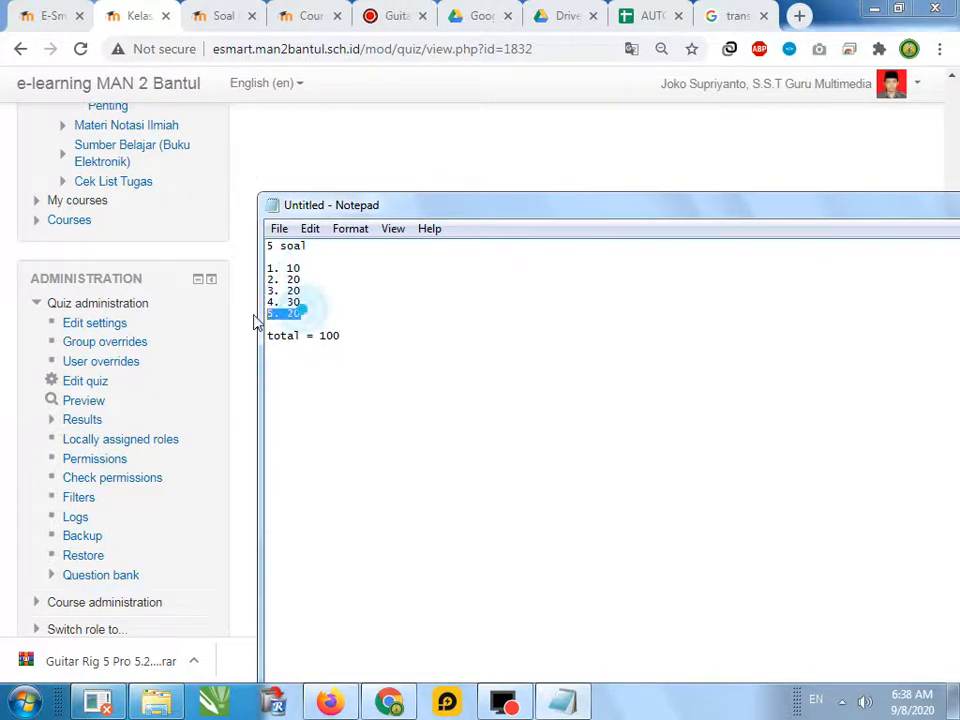
pyautogui.click(311, 279)
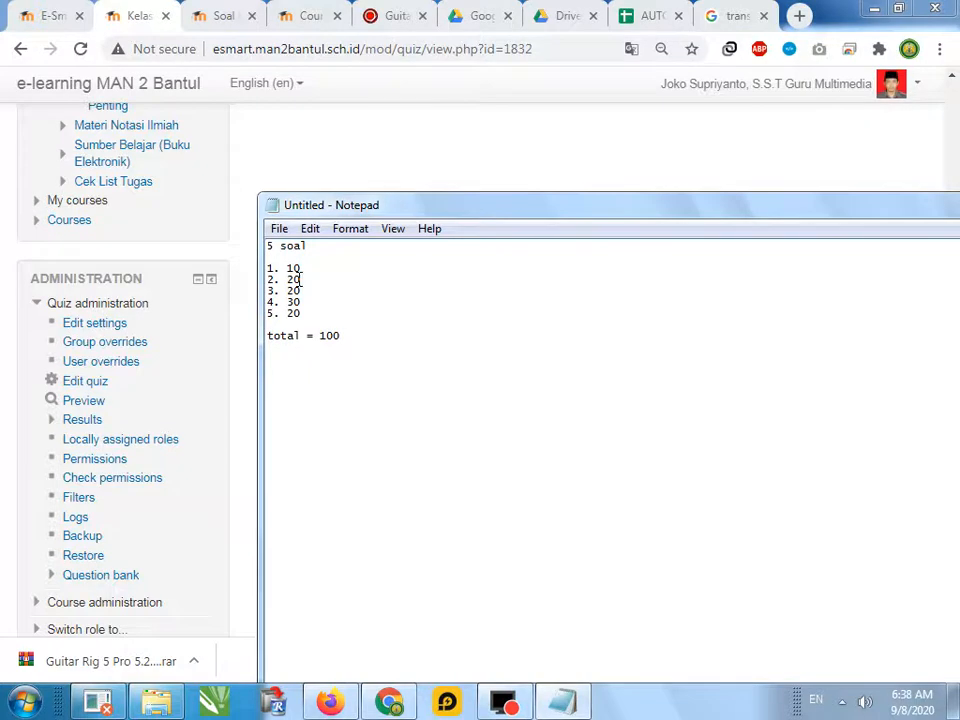
pyautogui.click(369, 245)
pyautogui.click(380, 333)
# Switch back to the browser and open the essay quiz's question editing page to check its maximum grade and question mark.
pyautogui.click(243, 14)
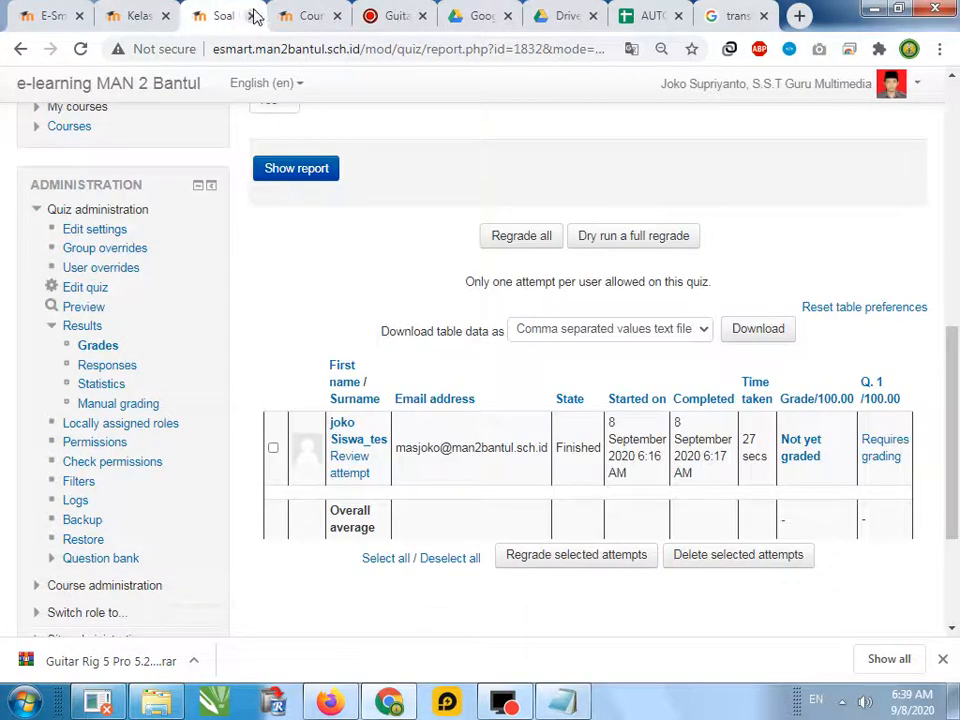
pyautogui.click(135, 15)
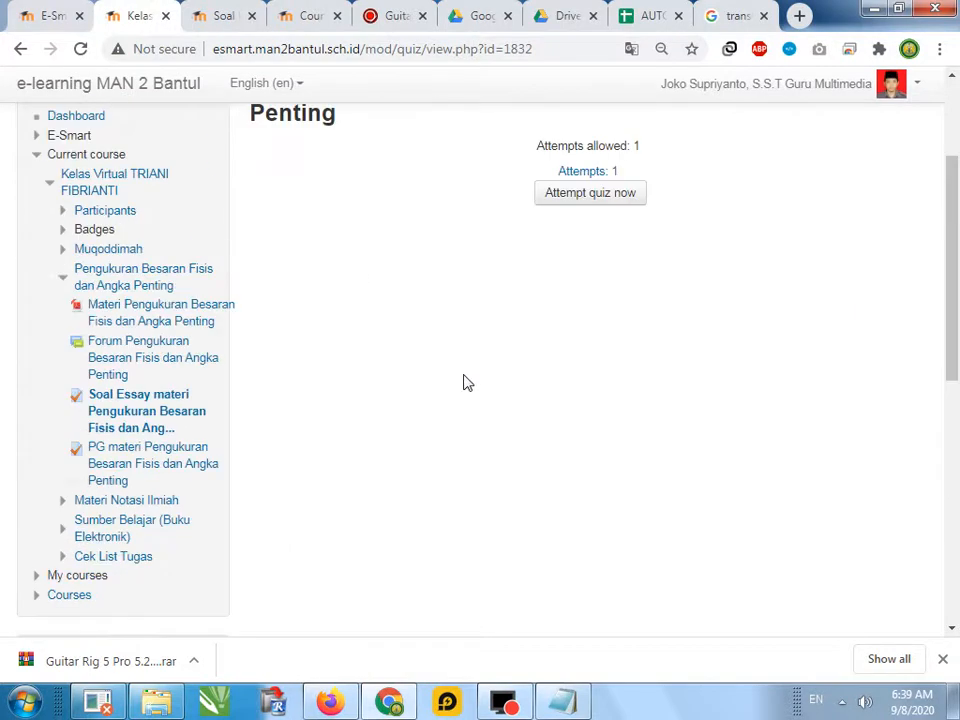
pyautogui.scroll(3, 463, 382)
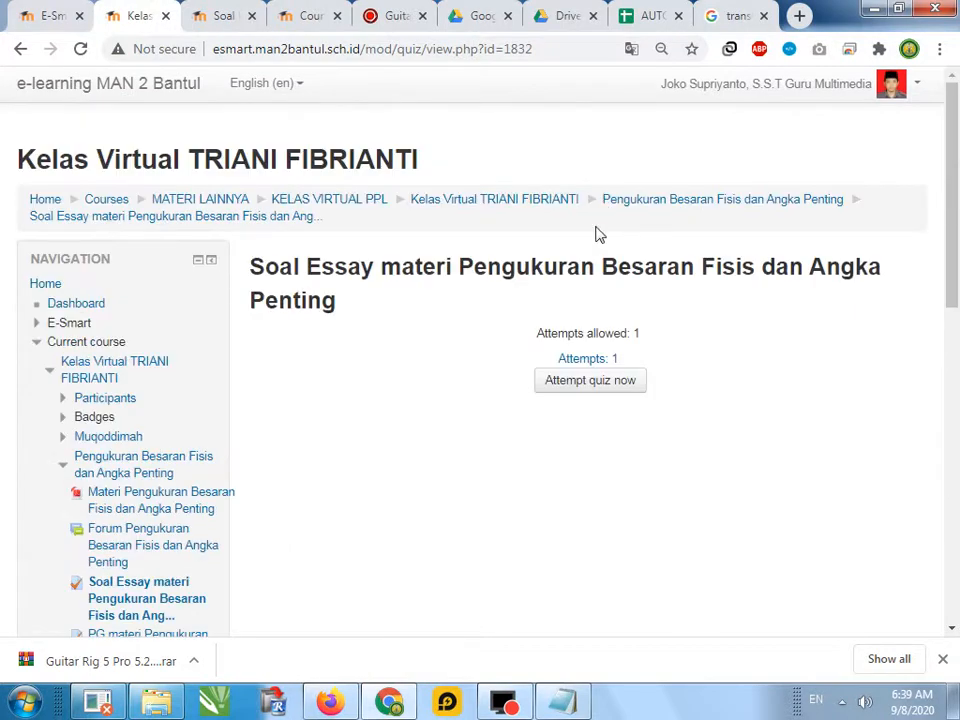
pyautogui.scroll(-5, 240, 454)
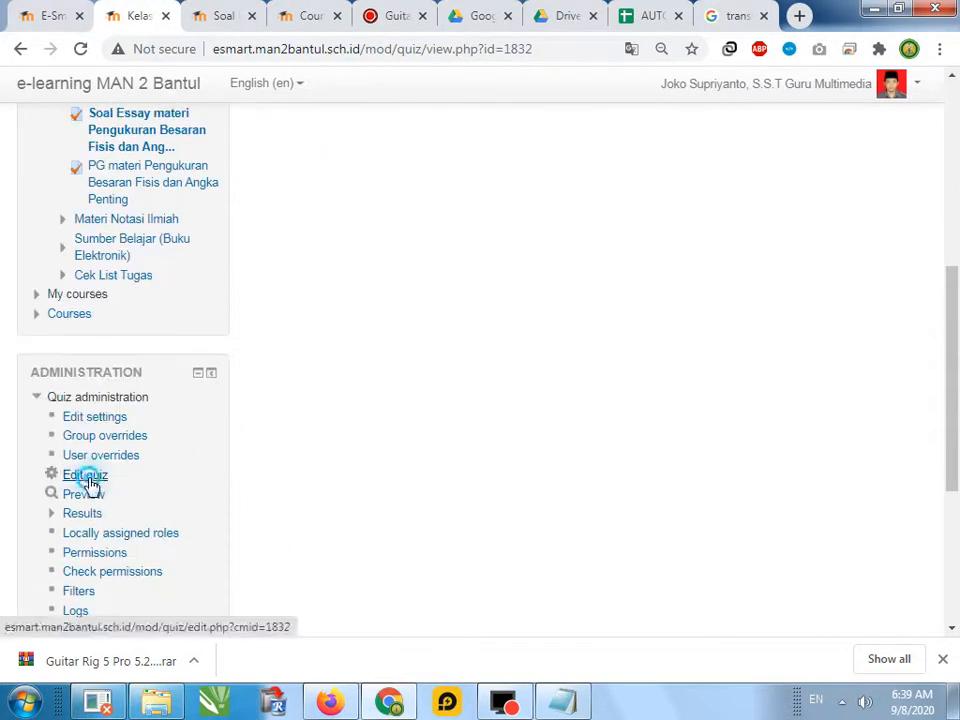
pyautogui.click(88, 479)
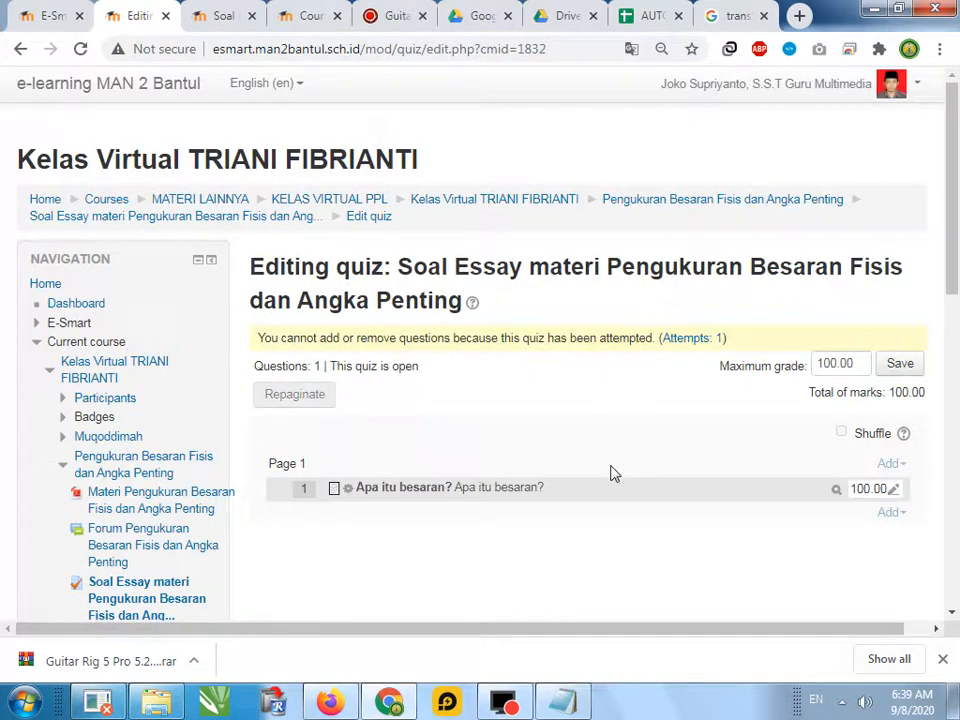
pyautogui.scroll(-3, 615, 474)
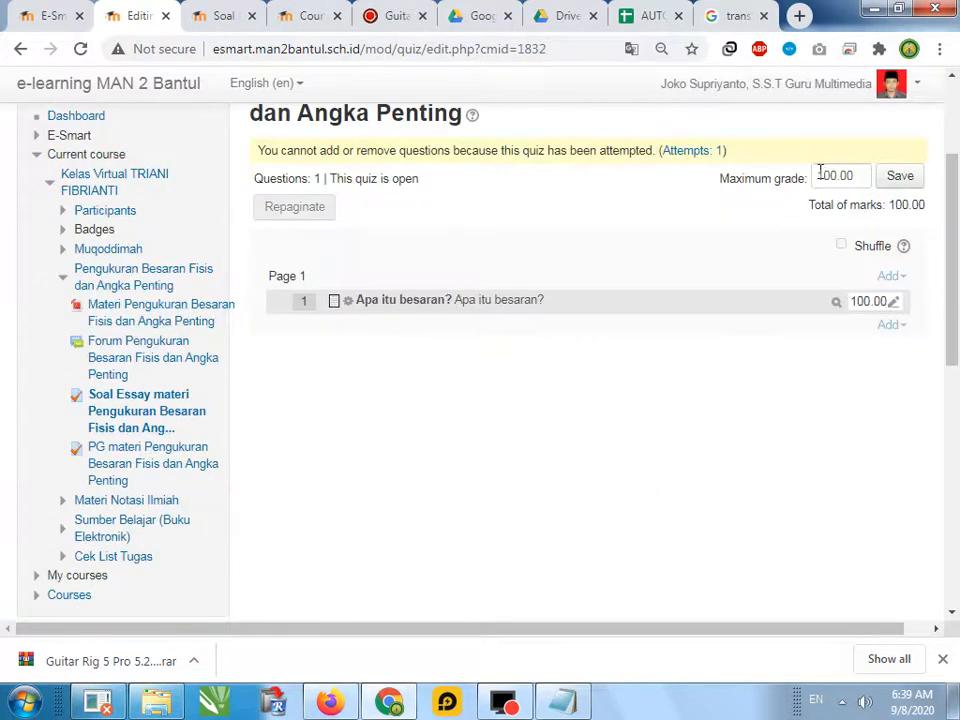
# Set the mark of the essay question "Apa itu besaran?" to 20, leaving the quiz's maximum grade at 100.
pyautogui.moveTo(857, 176); pyautogui.dragTo(797, 184)
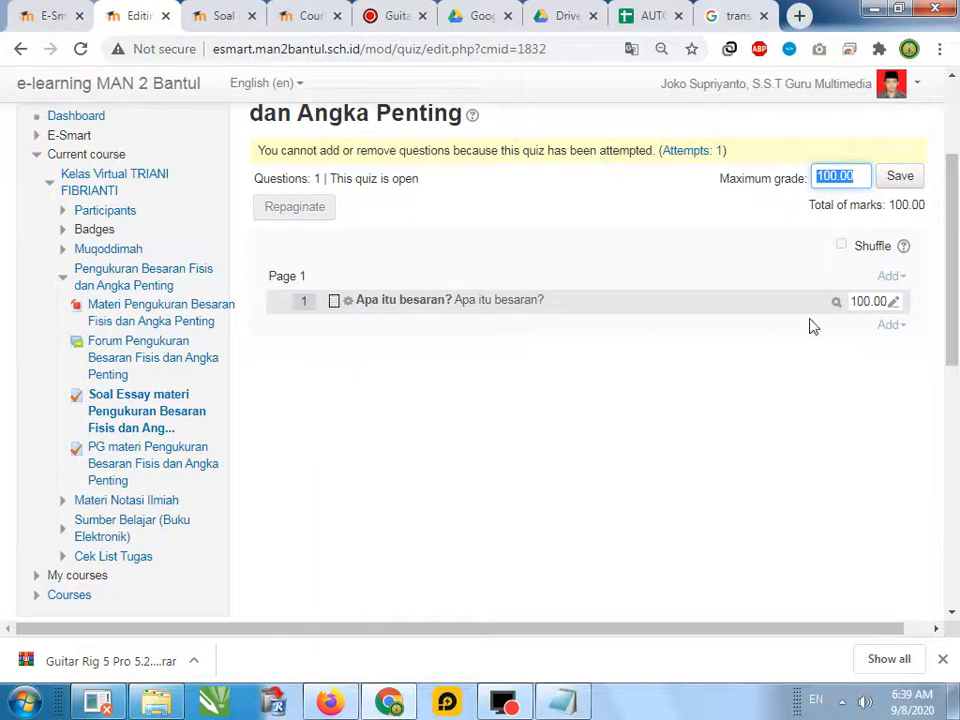
pyautogui.click(866, 300)
pyautogui.click(894, 303)
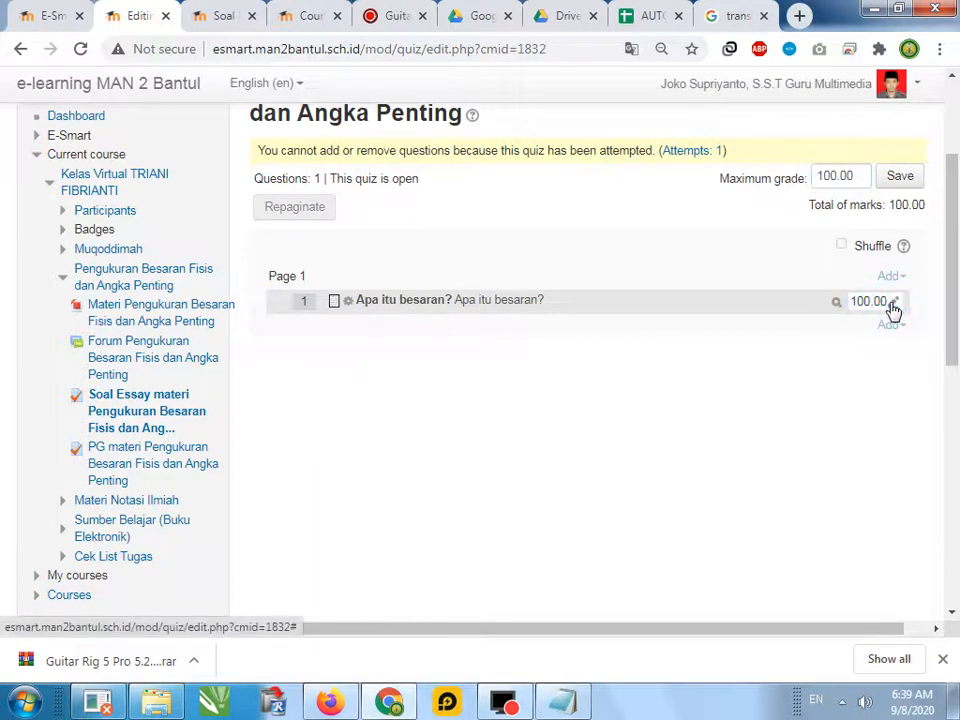
pyautogui.write('20')
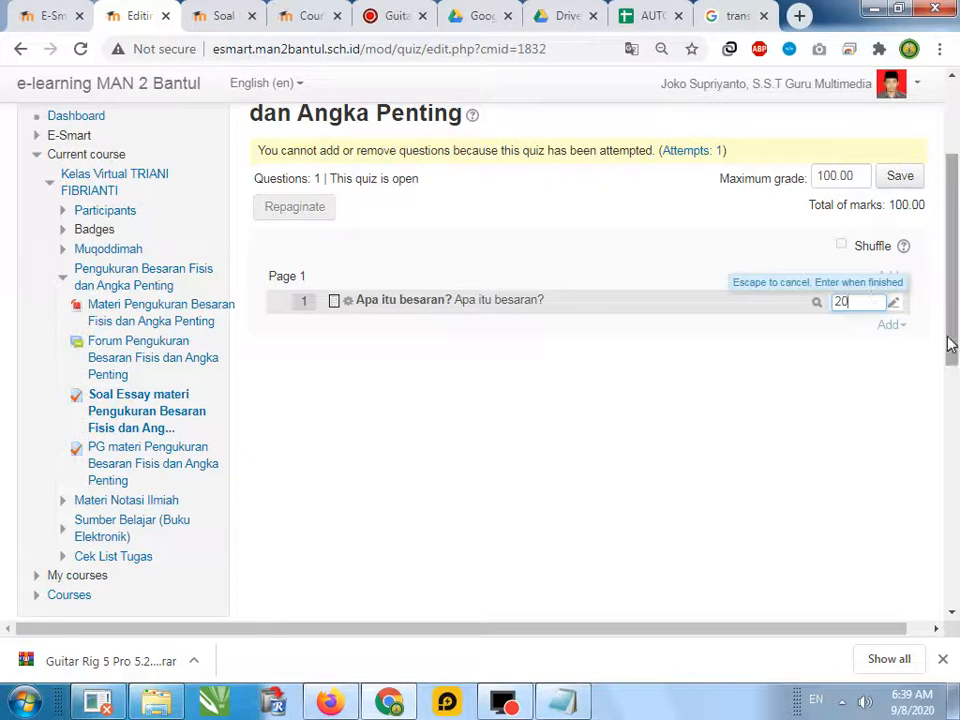
pyautogui.press('Return')
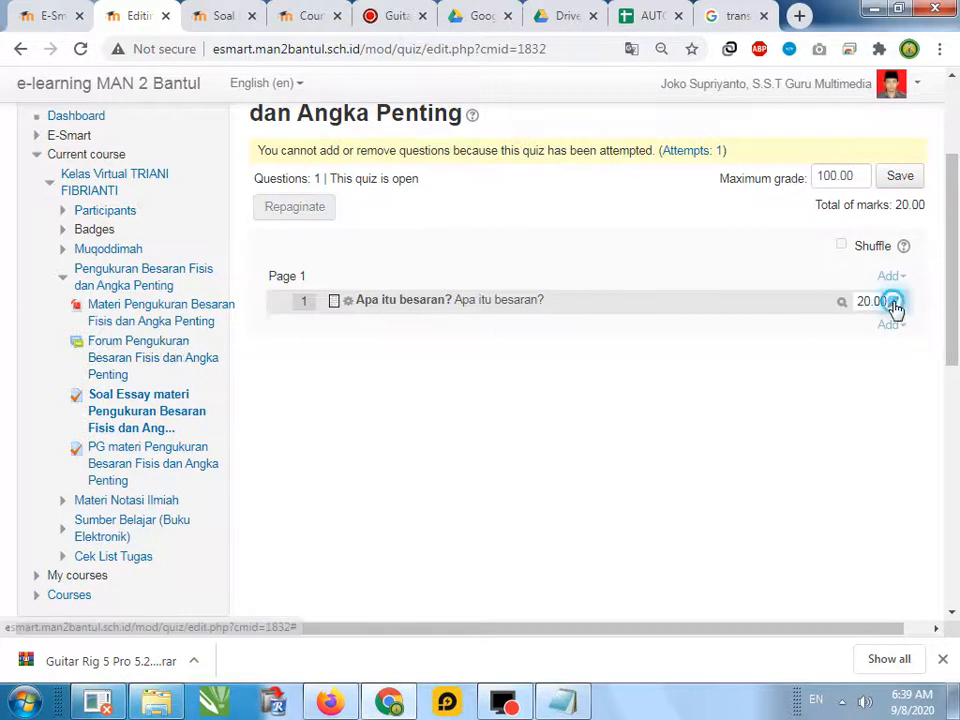
# Restore the mark of the question "Apa itu besaran?" to 100.
pyautogui.click(895, 306)
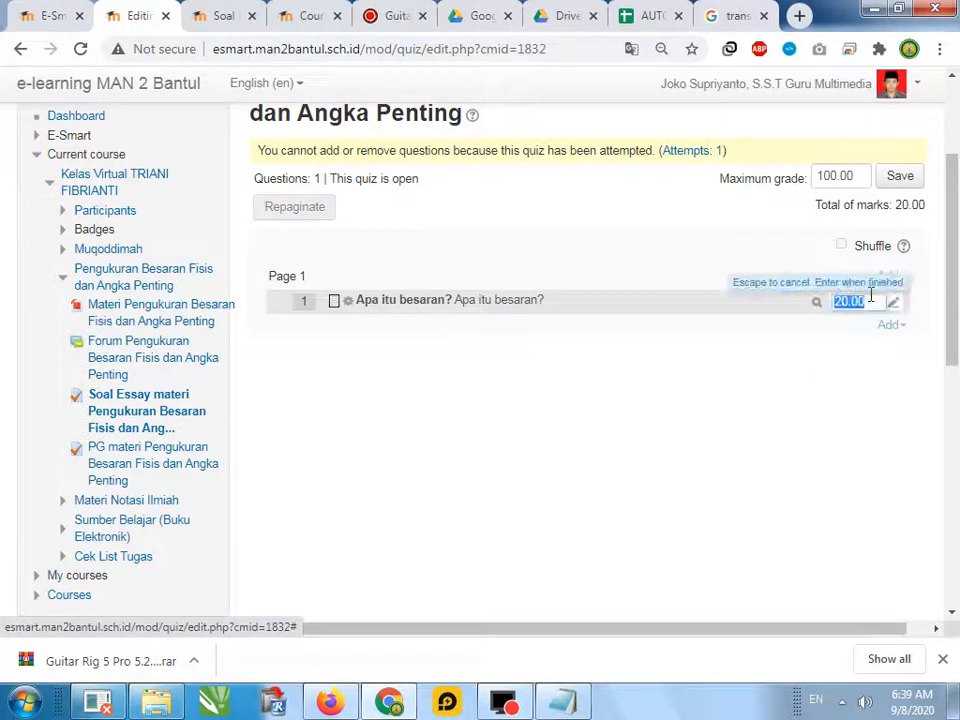
pyautogui.write('100')
pyautogui.press('Return')
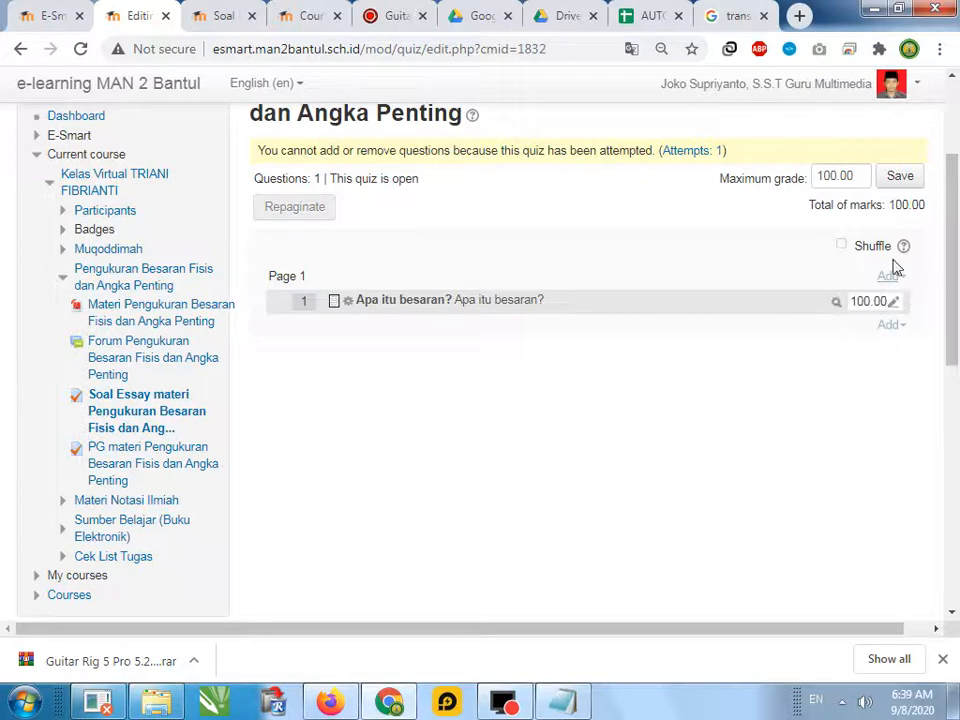
# Check the attempts report's grade columns, return to the question editing page and set question 1's mark to 20.
pyautogui.click(232, 15)
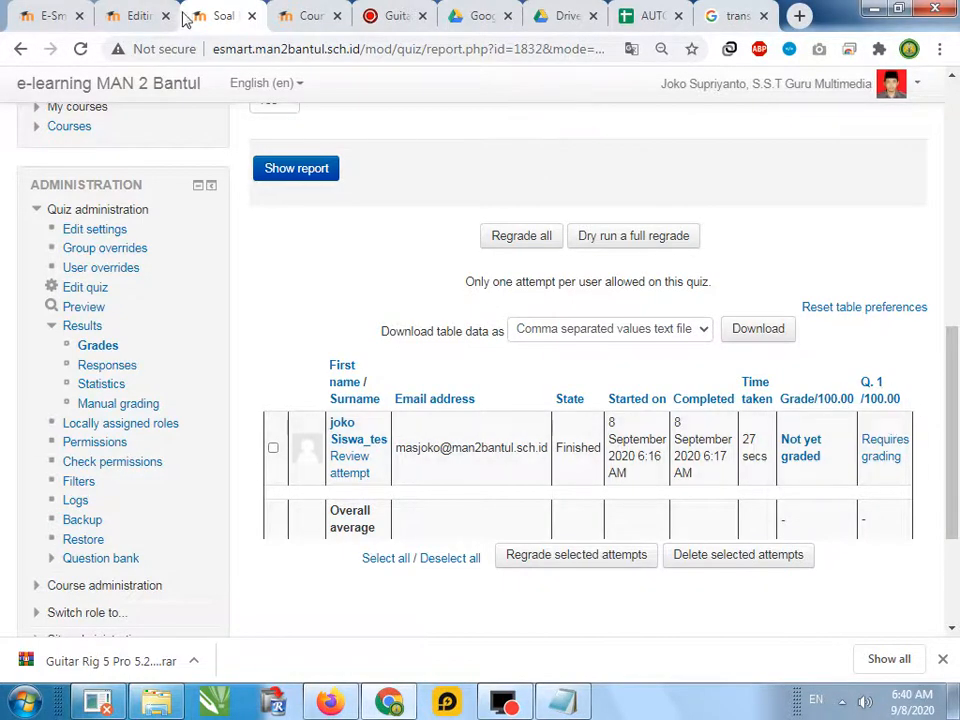
pyautogui.click(148, 15)
pyautogui.click(870, 301)
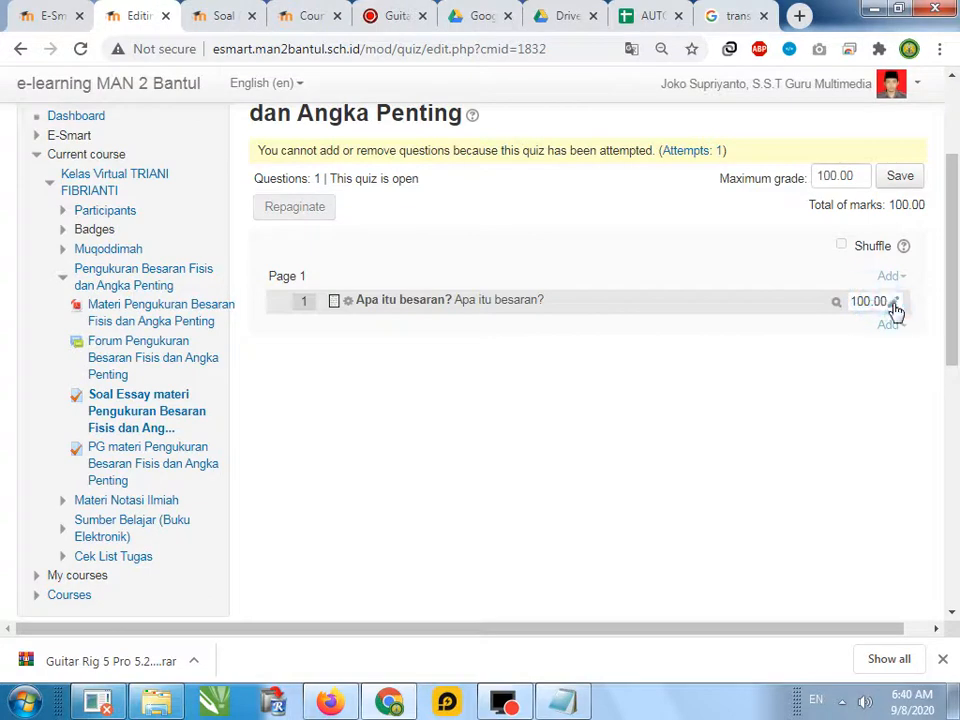
pyautogui.click(889, 302)
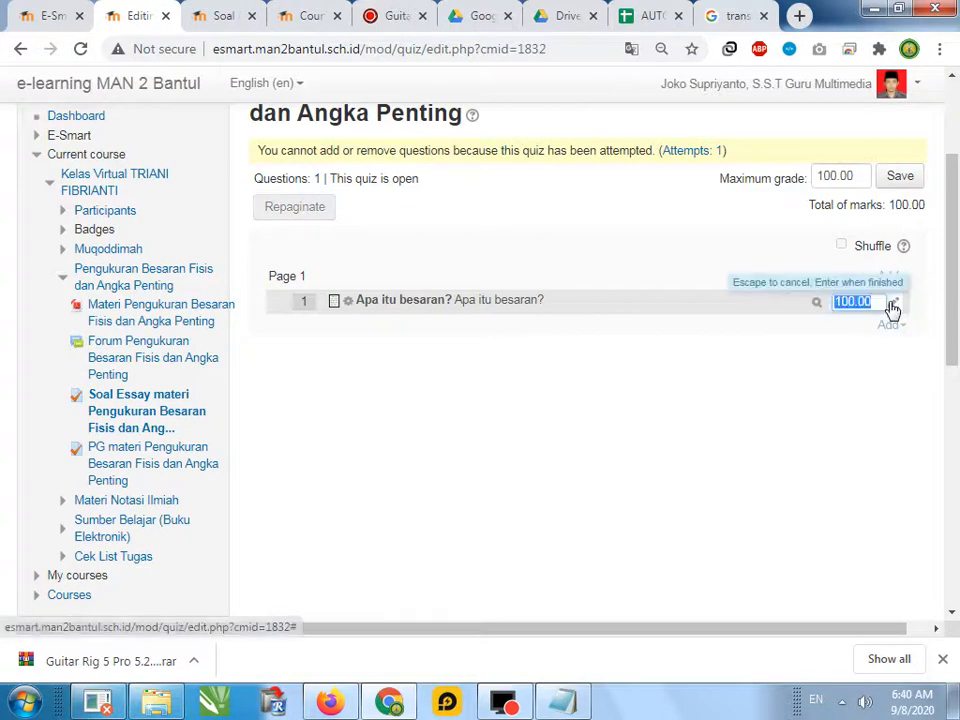
pyautogui.write('20')
pyautogui.press('Return')
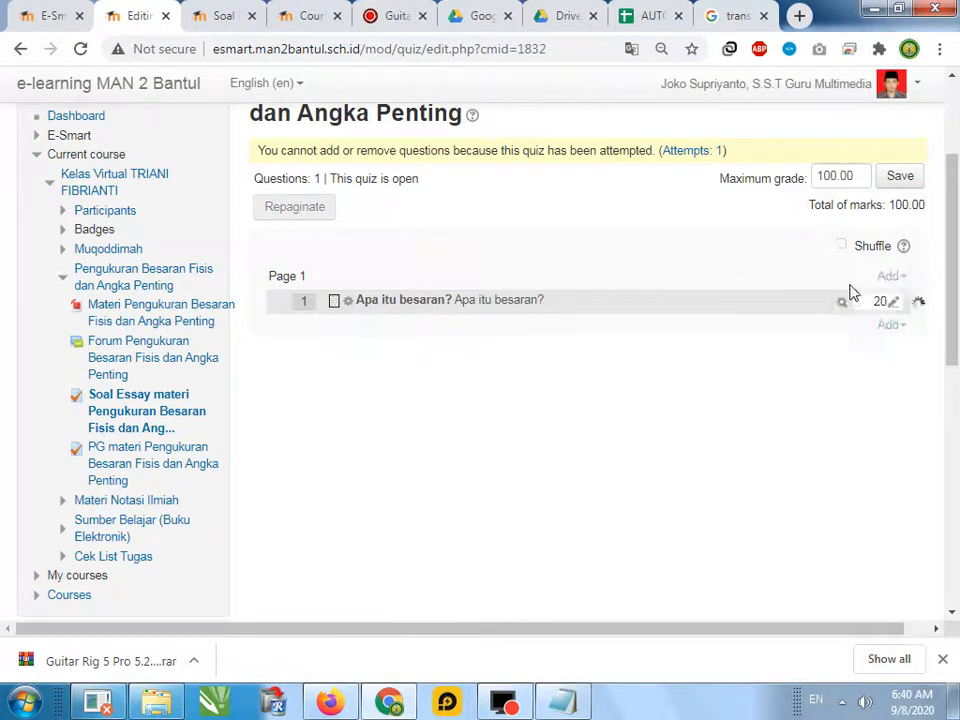
# Reload the attempts report and compare its question 1 grade column with the mark on the question editing page.
pyautogui.click(222, 20)
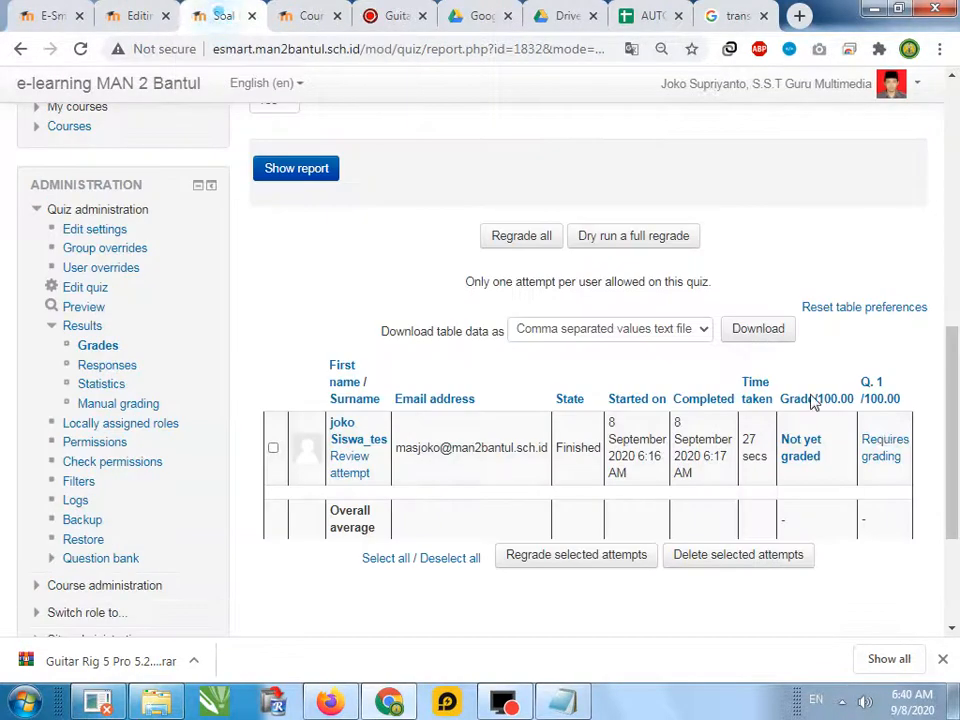
pyautogui.click(81, 51)
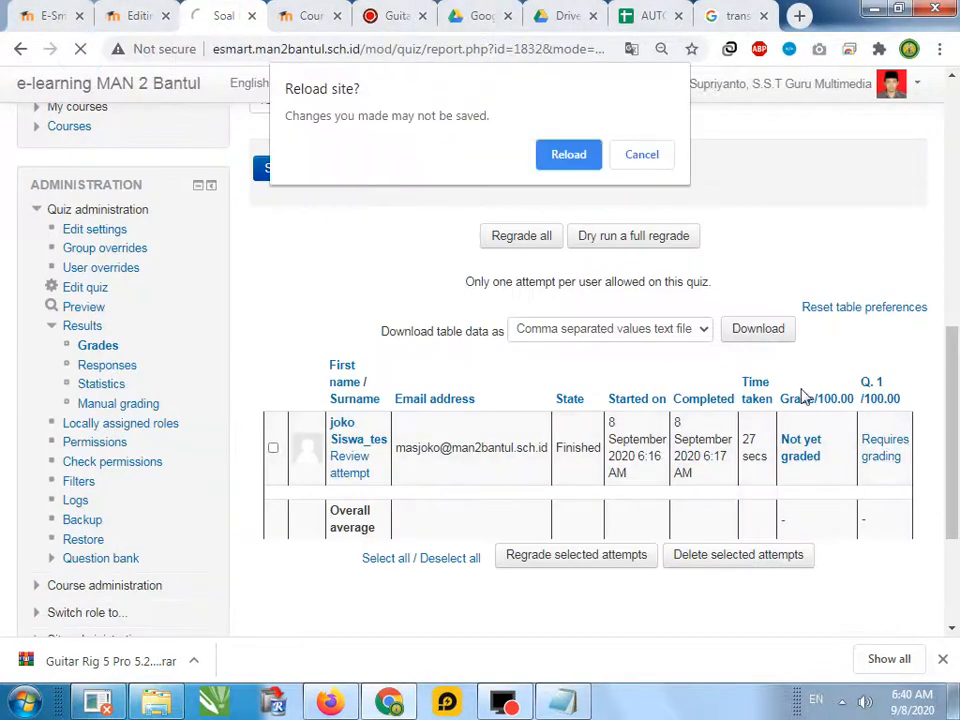
pyautogui.click(568, 153)
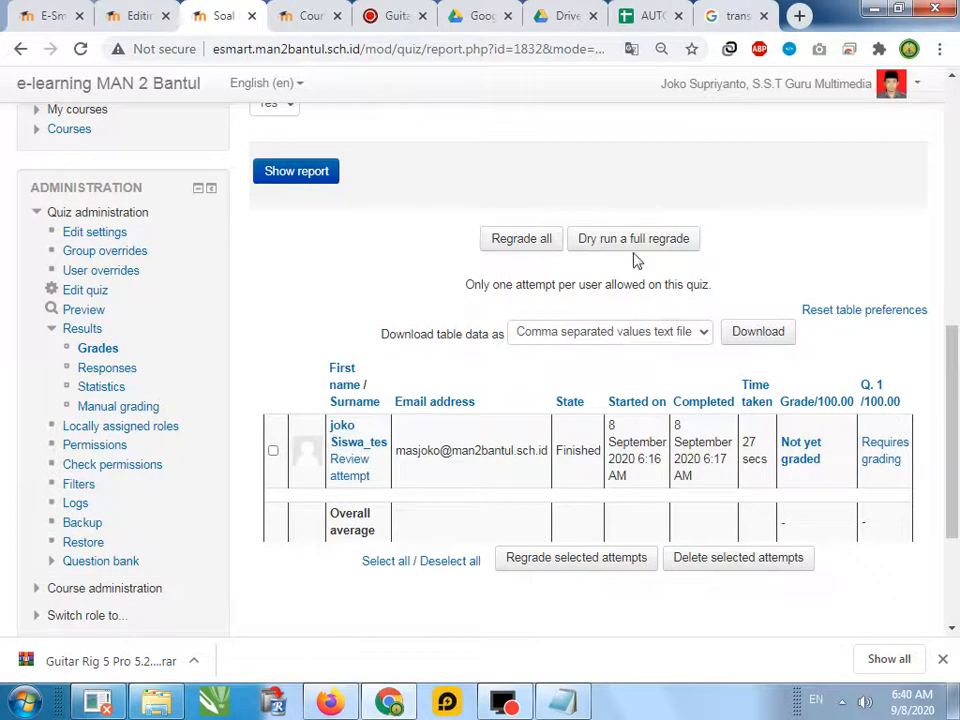
pyautogui.click(80, 48)
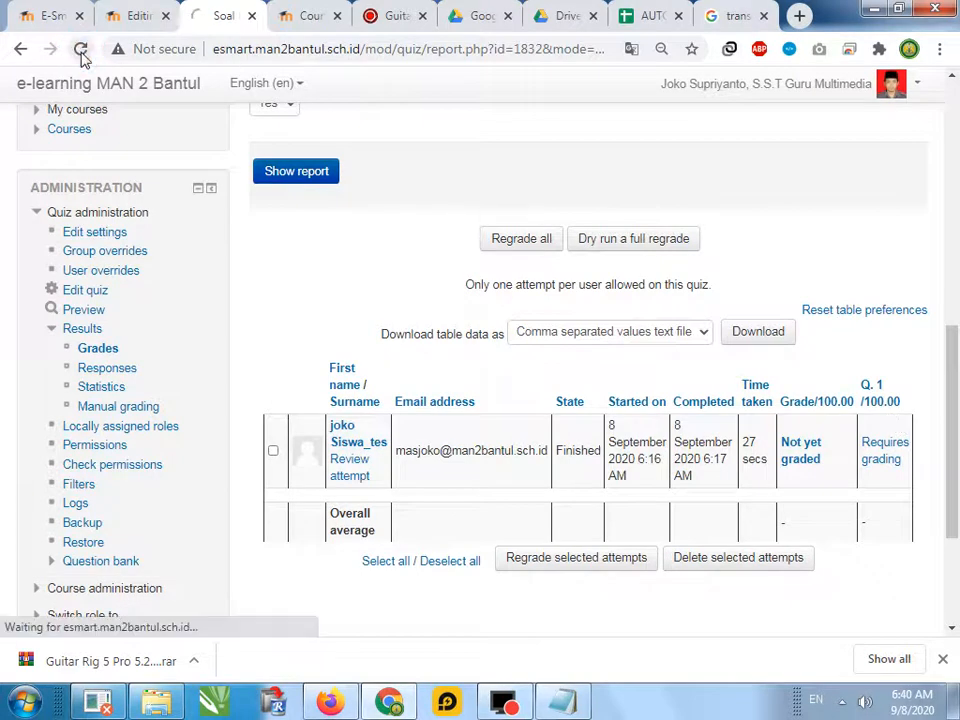
pyautogui.click(129, 16)
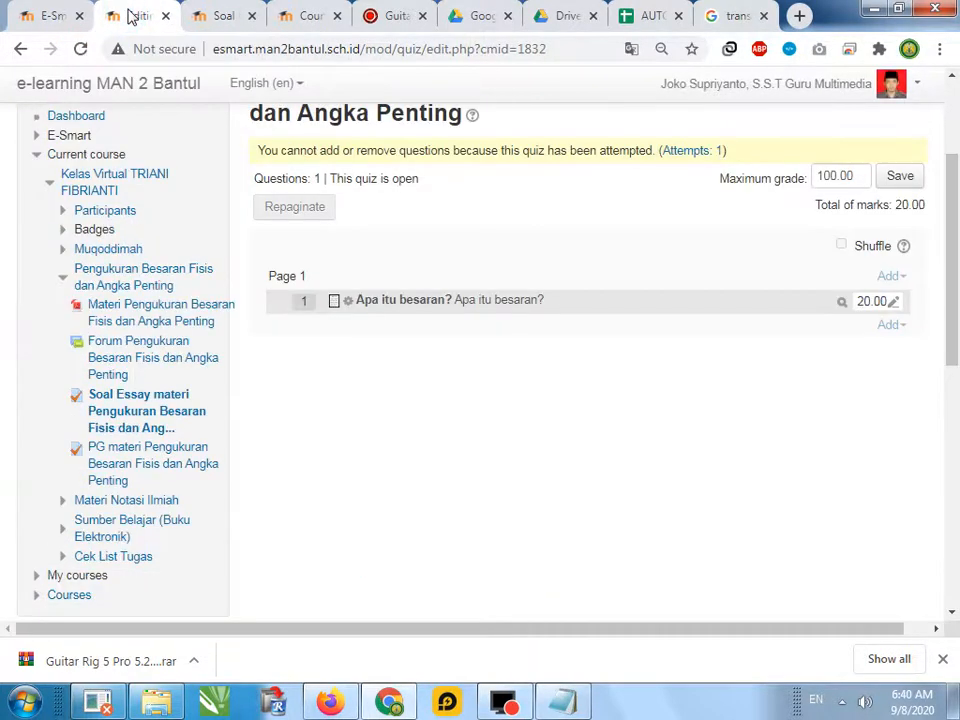
pyautogui.click(205, 17)
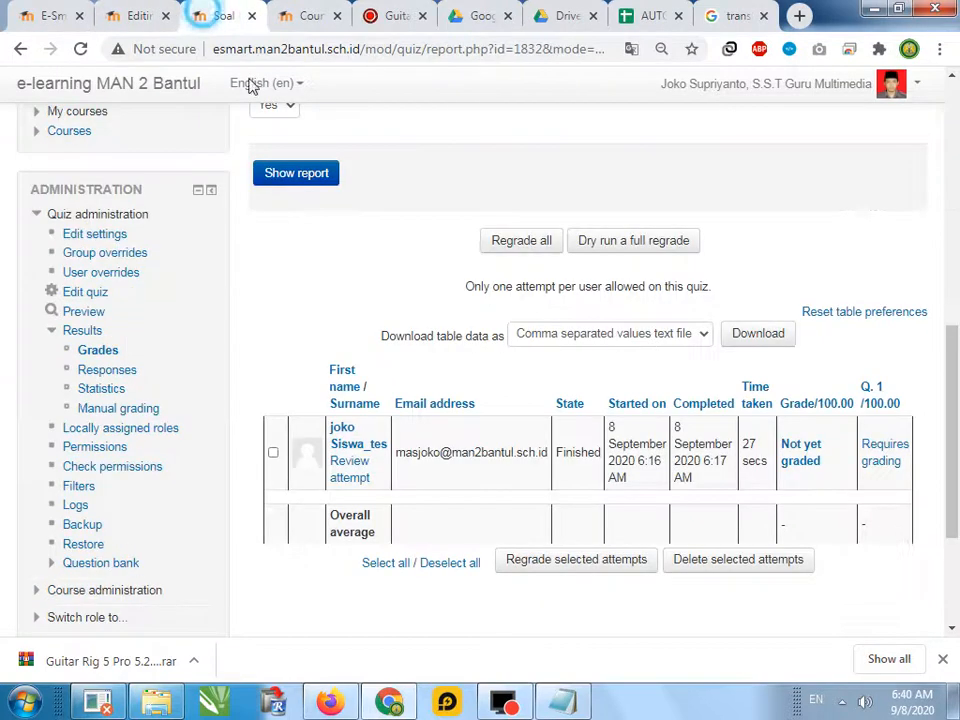
pyautogui.click(401, 56)
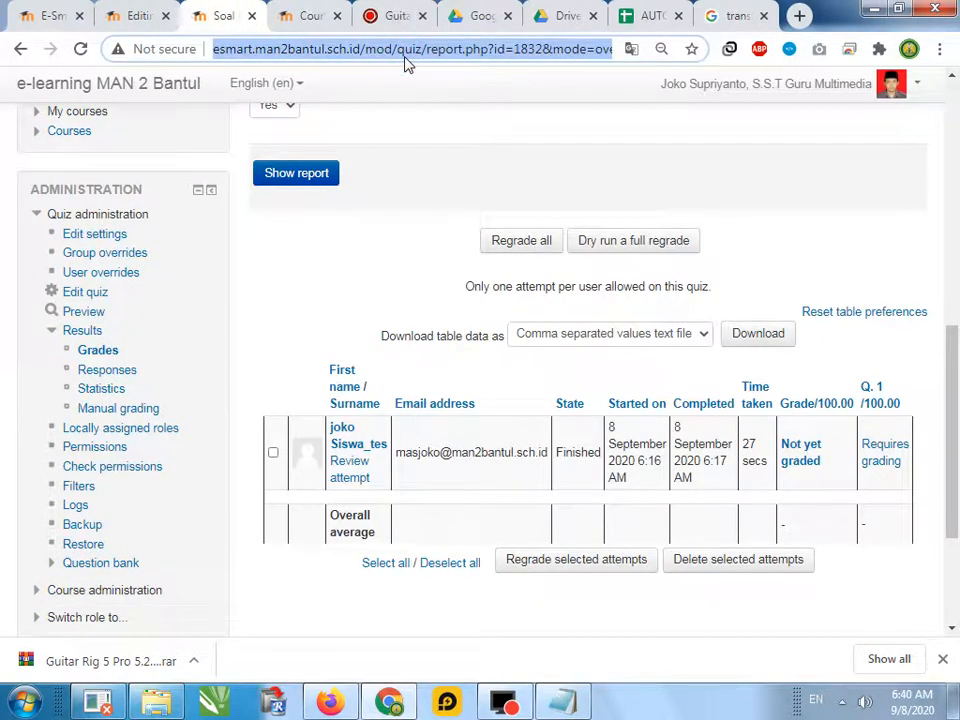
pyautogui.press('Return')
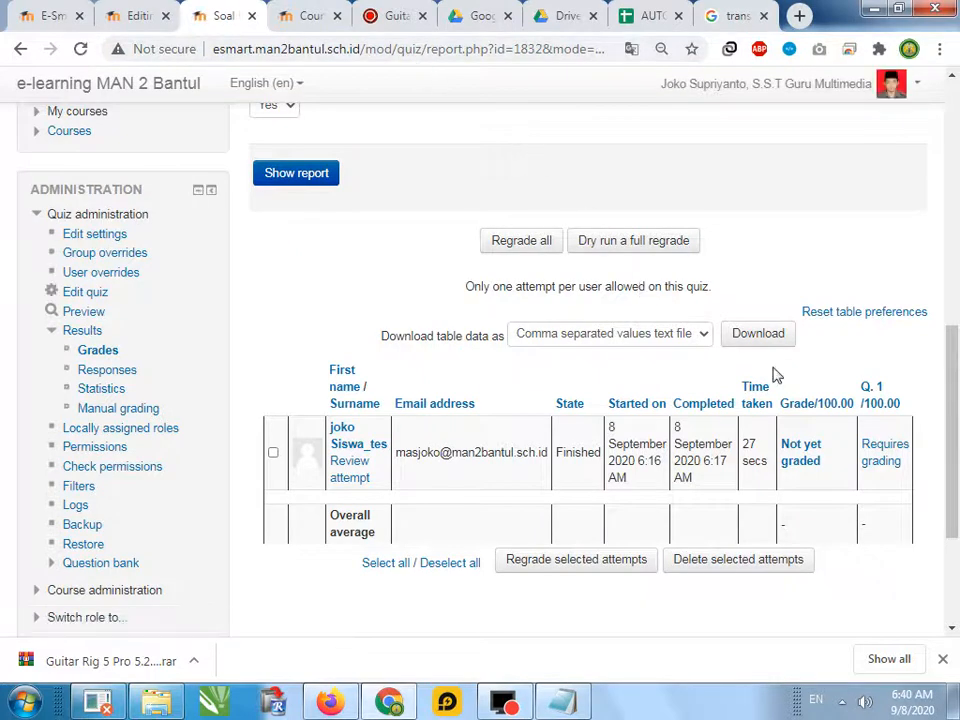
# Save the quiz's maximum grade of 100 on the question editing page and reload the attempts report.
pyautogui.click(125, 17)
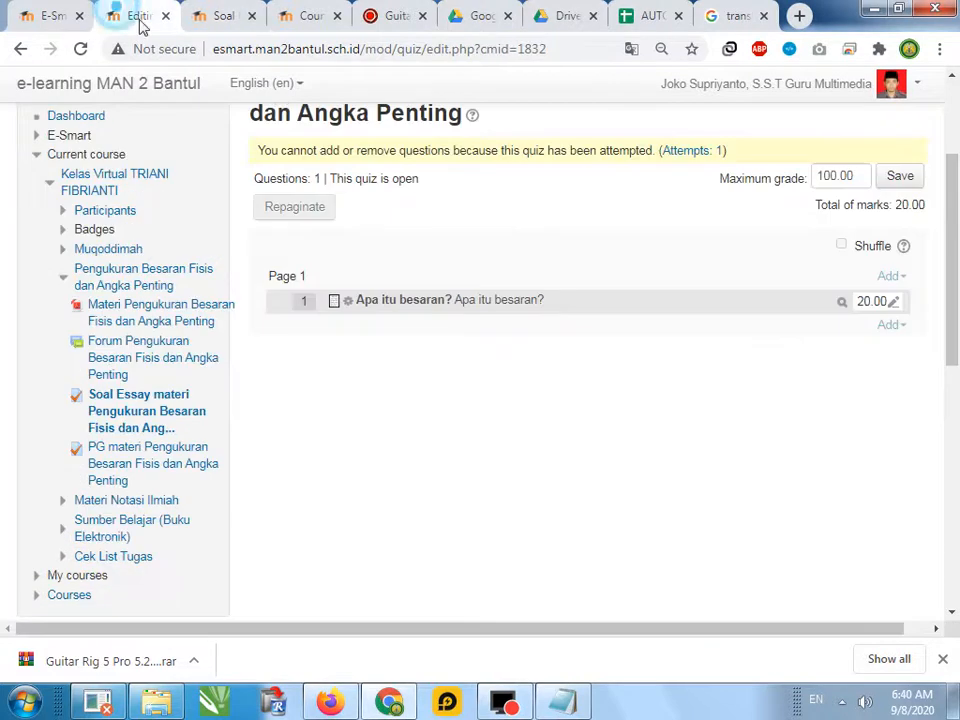
pyautogui.click(899, 177)
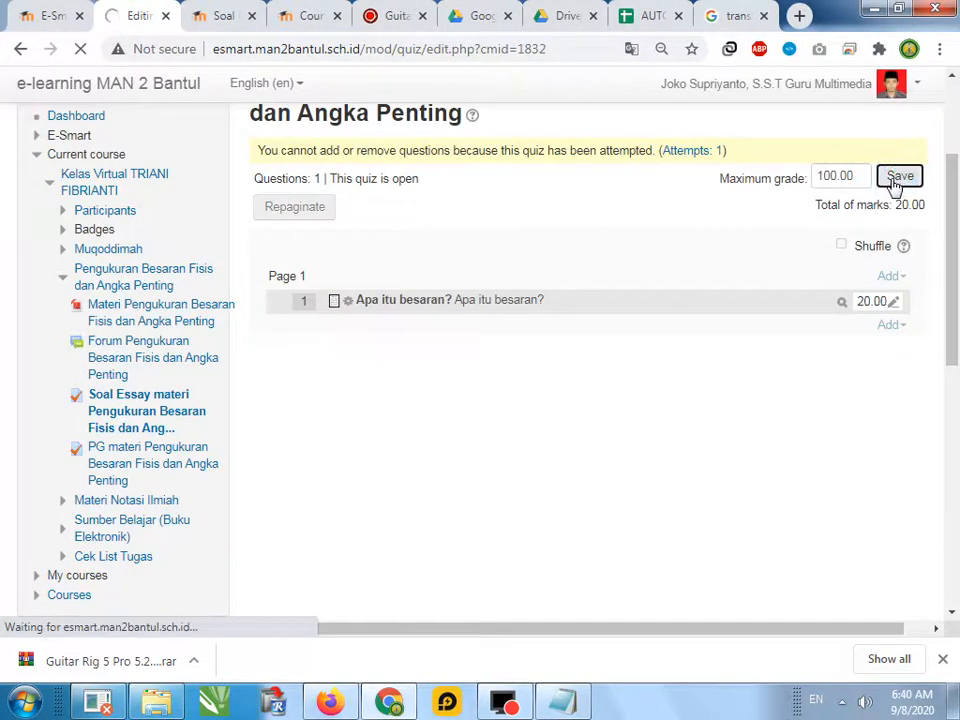
pyautogui.click(218, 14)
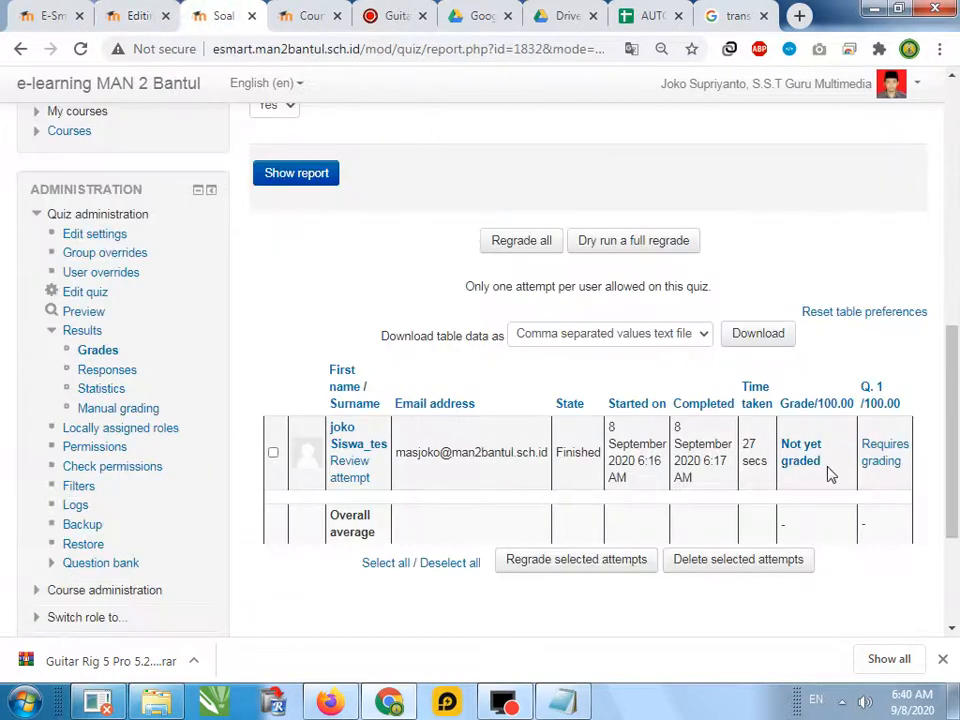
pyautogui.click(314, 56)
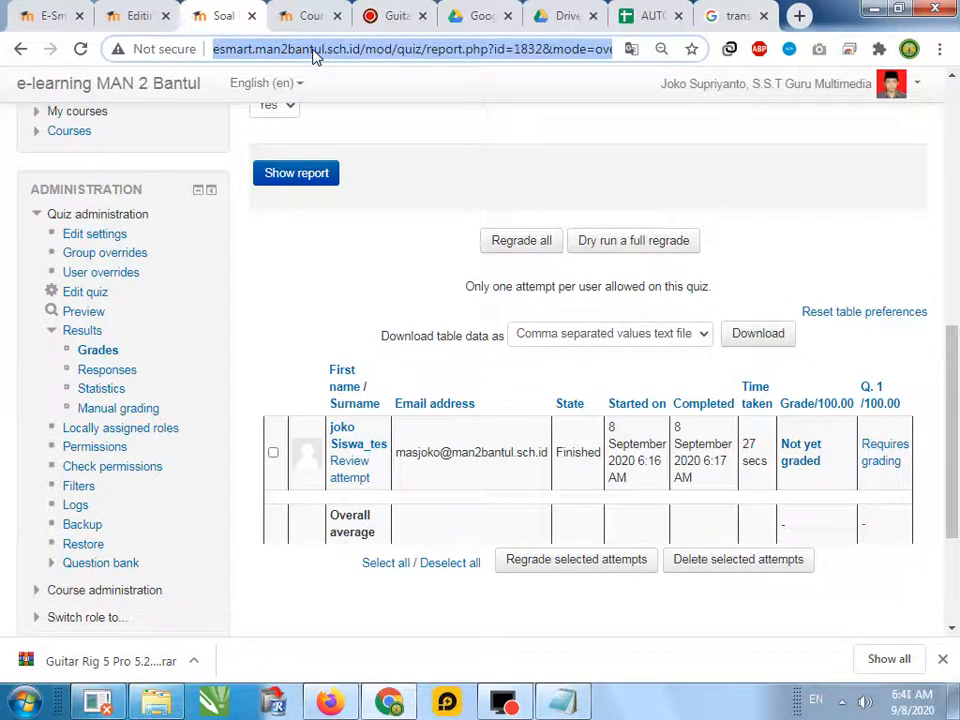
pyautogui.press('Return')
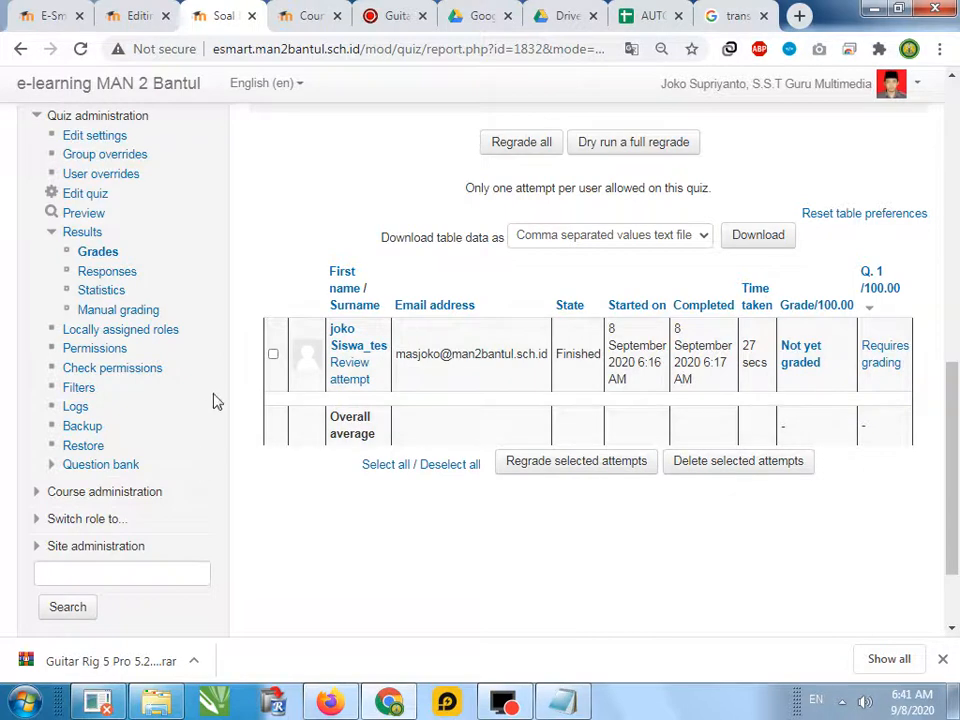
# Open the student's attempt review and examine its start time, state, completion time, time taken and grade status.
pyautogui.click(349, 368)
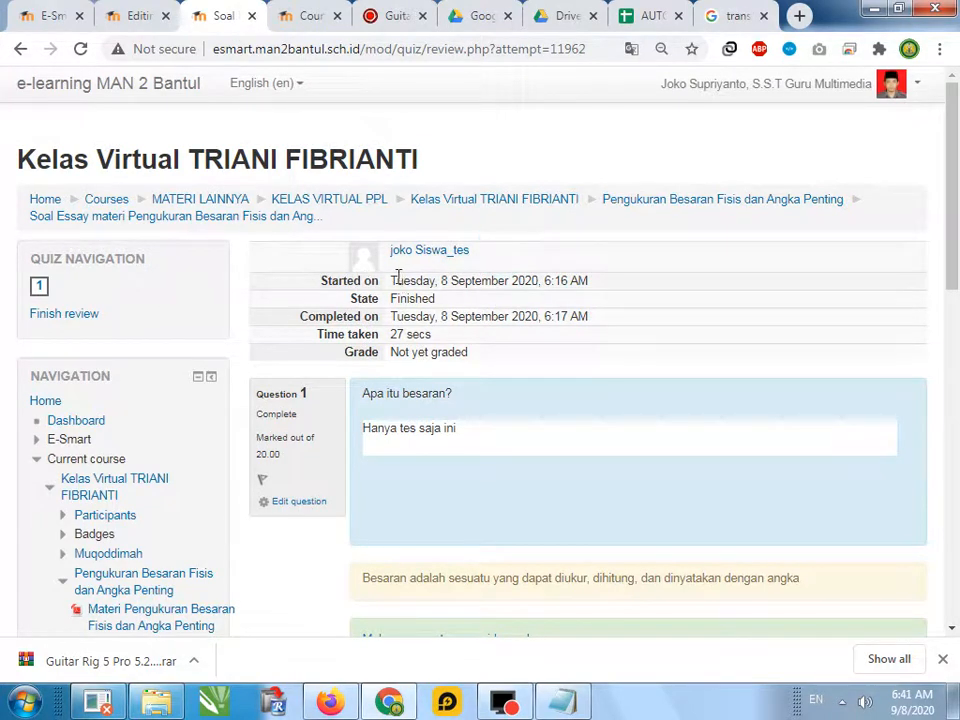
pyautogui.moveTo(397, 277); pyautogui.dragTo(347, 306)
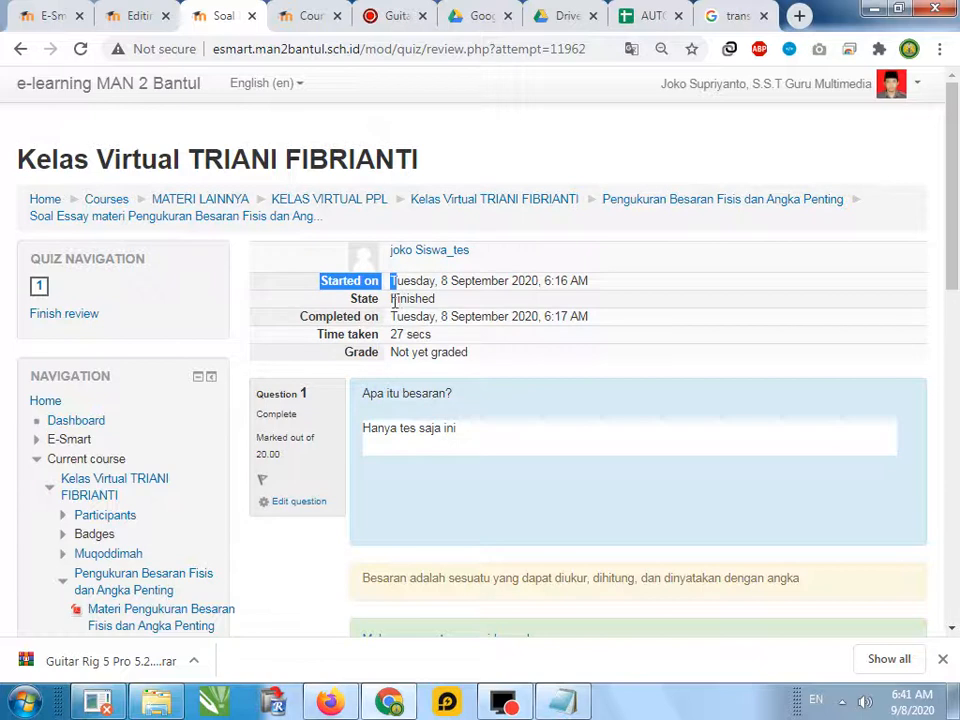
pyautogui.doubleClick(410, 299)
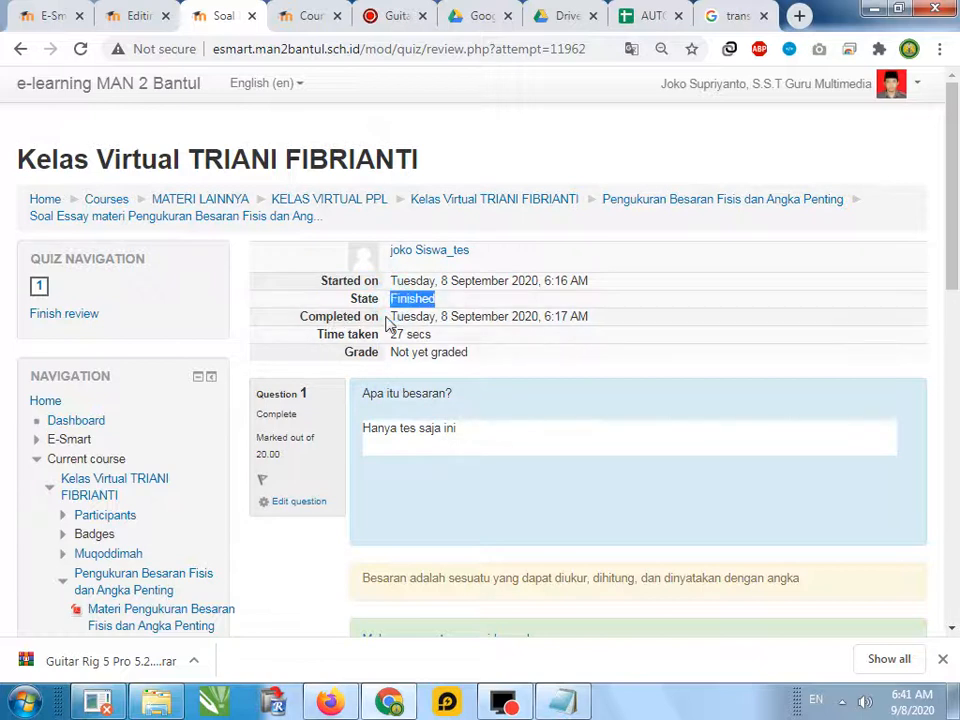
pyautogui.moveTo(392, 317); pyautogui.dragTo(551, 317)
pyautogui.moveTo(554, 317); pyautogui.dragTo(317, 329)
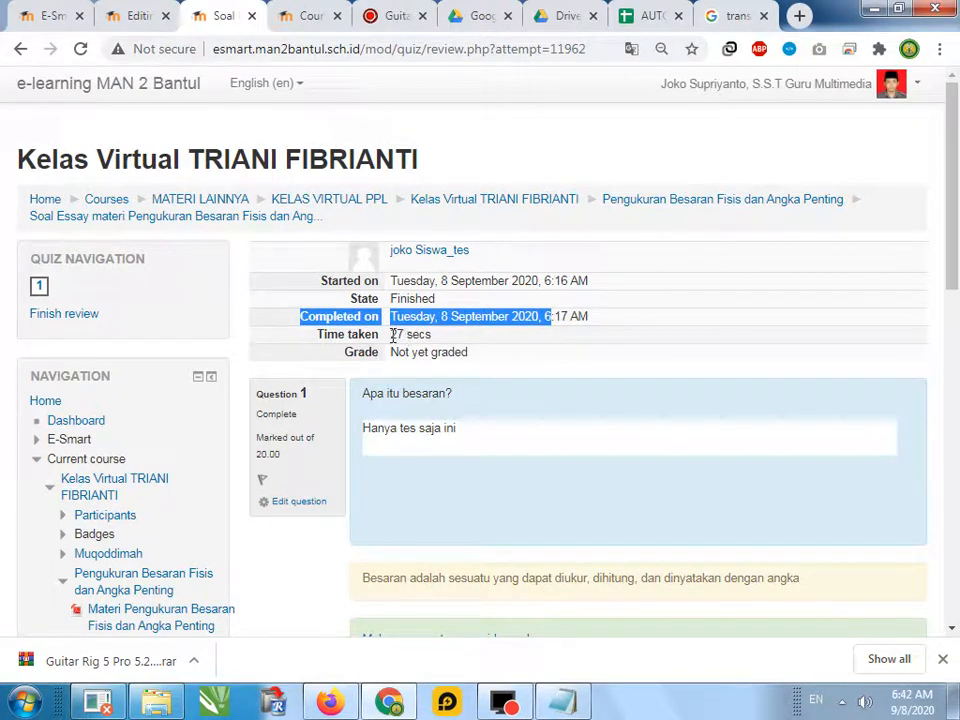
pyautogui.moveTo(393, 336); pyautogui.dragTo(463, 338)
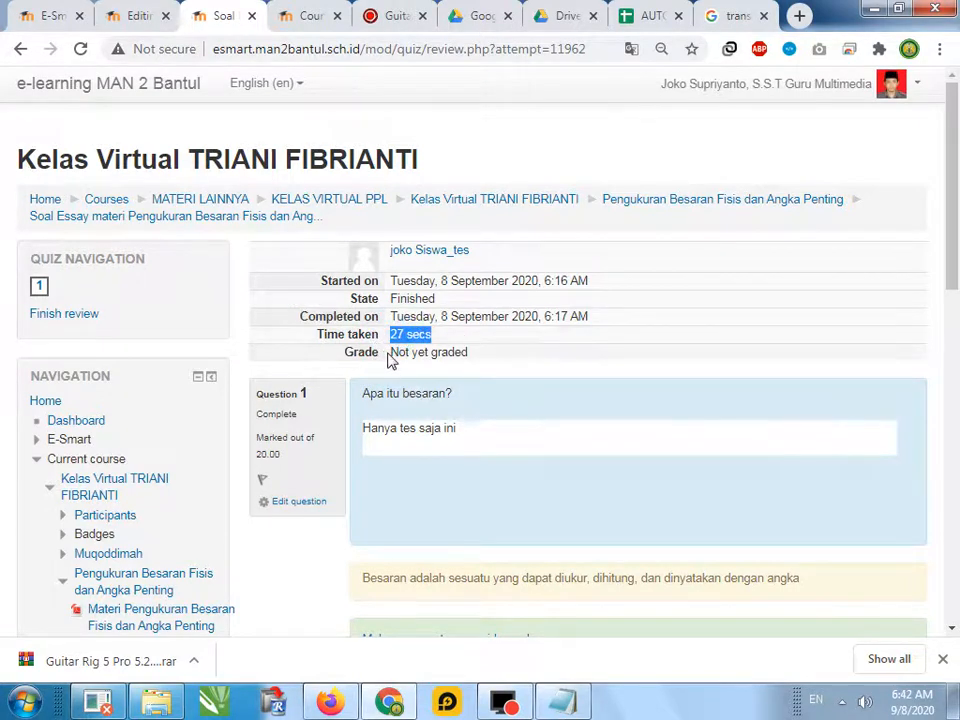
pyautogui.moveTo(388, 354); pyautogui.dragTo(489, 357)
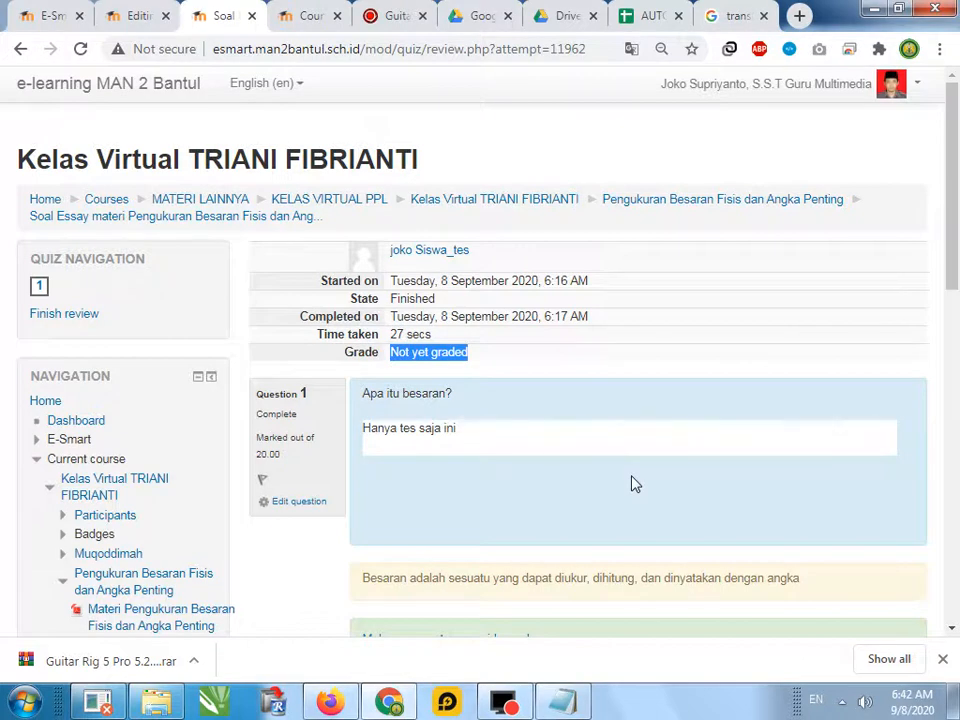
pyautogui.click(418, 336)
pyautogui.moveTo(440, 342); pyautogui.dragTo(388, 338)
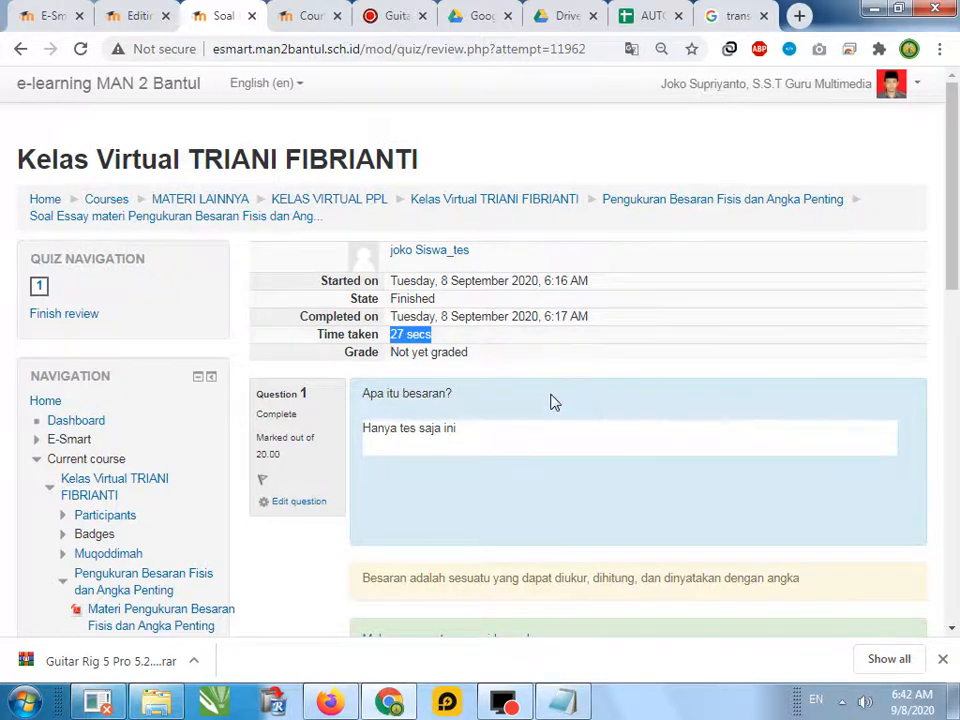
# Open the comment and mark override window for question 1, center it over the review page and dismiss the translation prompt.
pyautogui.scroll(-1, 551, 401)
pyautogui.scroll(-2, 552, 397)
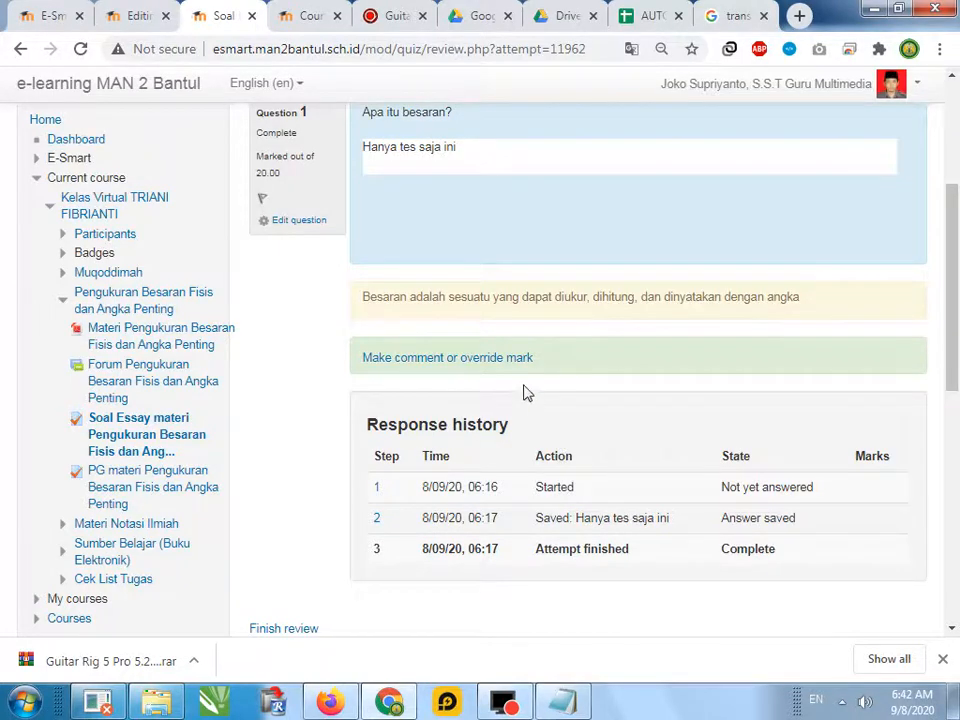
pyautogui.scroll(2, 422, 452)
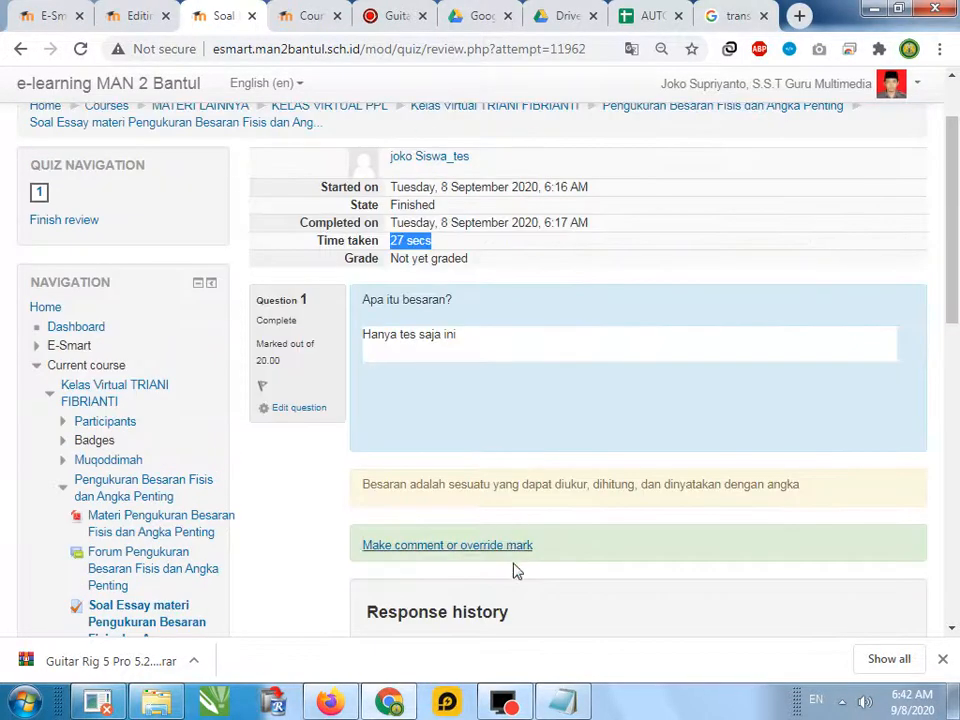
pyautogui.click(432, 548)
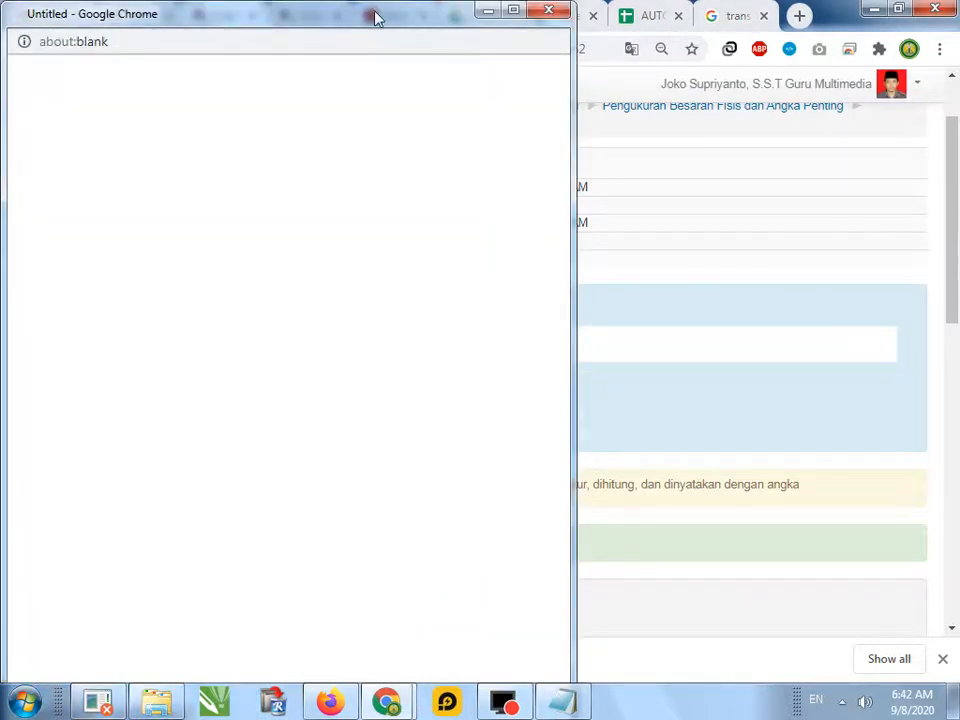
pyautogui.moveTo(369, 22); pyautogui.dragTo(508, 8)
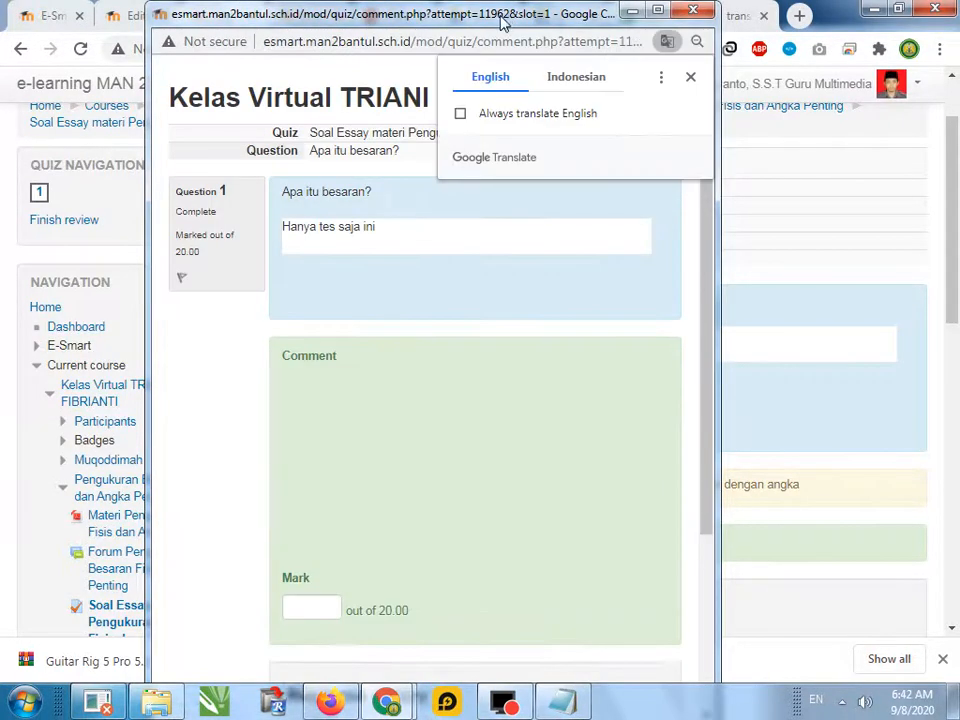
pyautogui.click(690, 77)
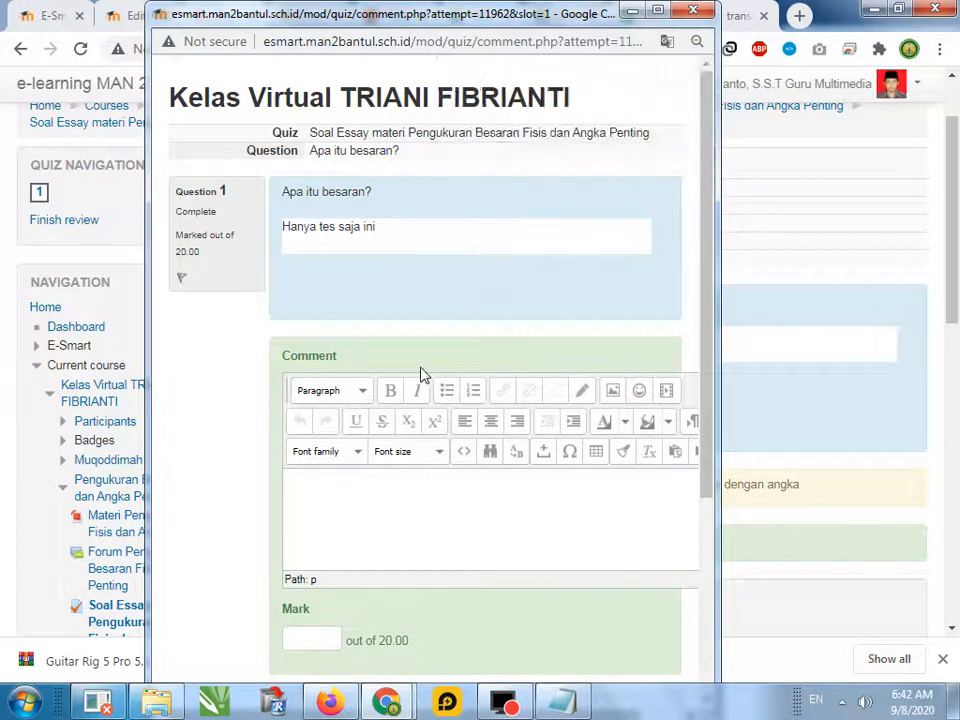
# Try to save a mark of 21 out of 20 for question 1 with the comment "wah jawabnya bagus".
pyautogui.scroll(-2, 430, 447)
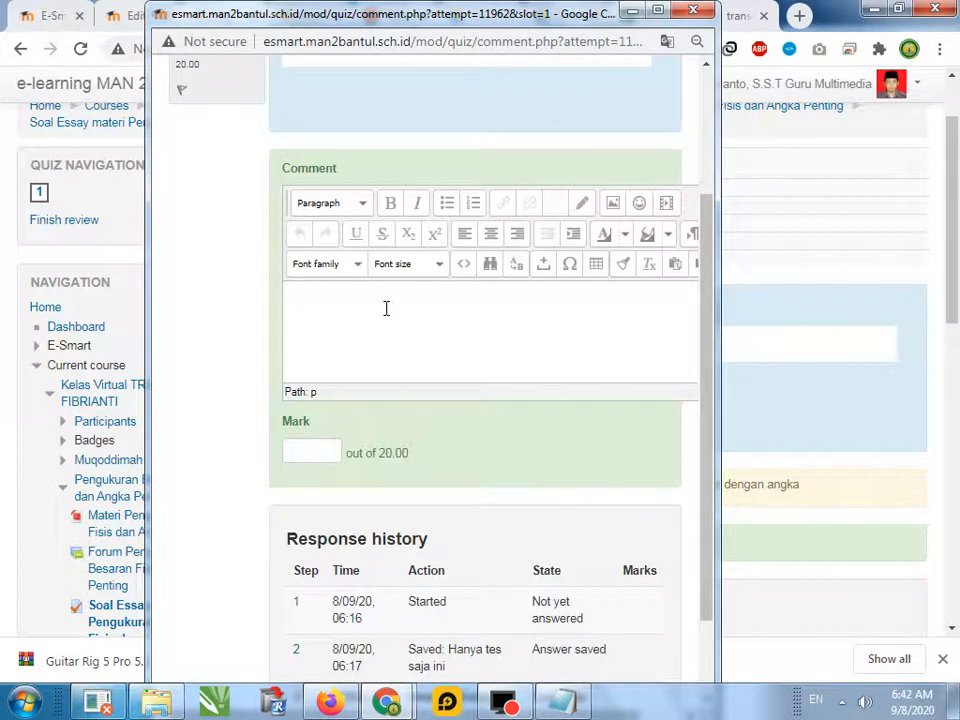
pyautogui.click(315, 447)
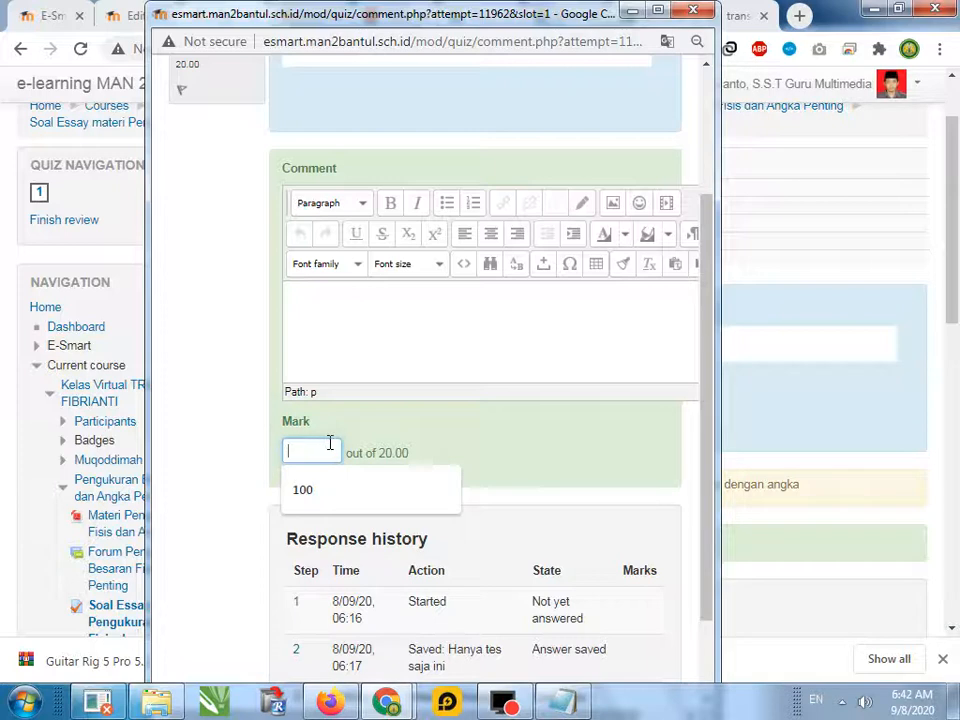
pyautogui.write('21')
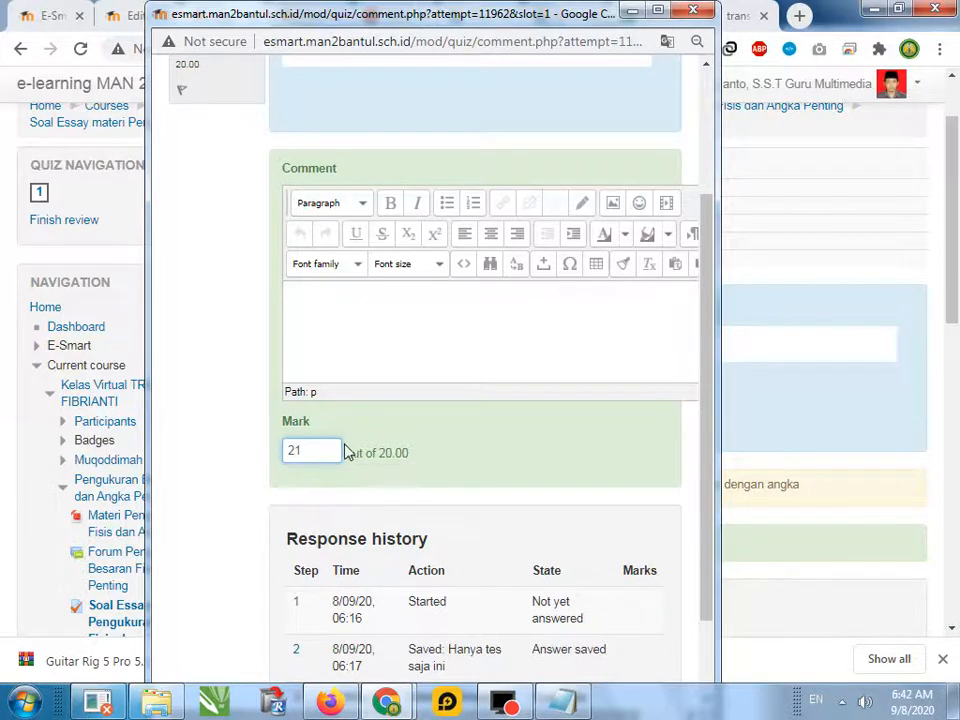
pyautogui.scroll(1, 390, 452)
pyautogui.click(347, 403)
pyautogui.scroll(1, 347, 403)
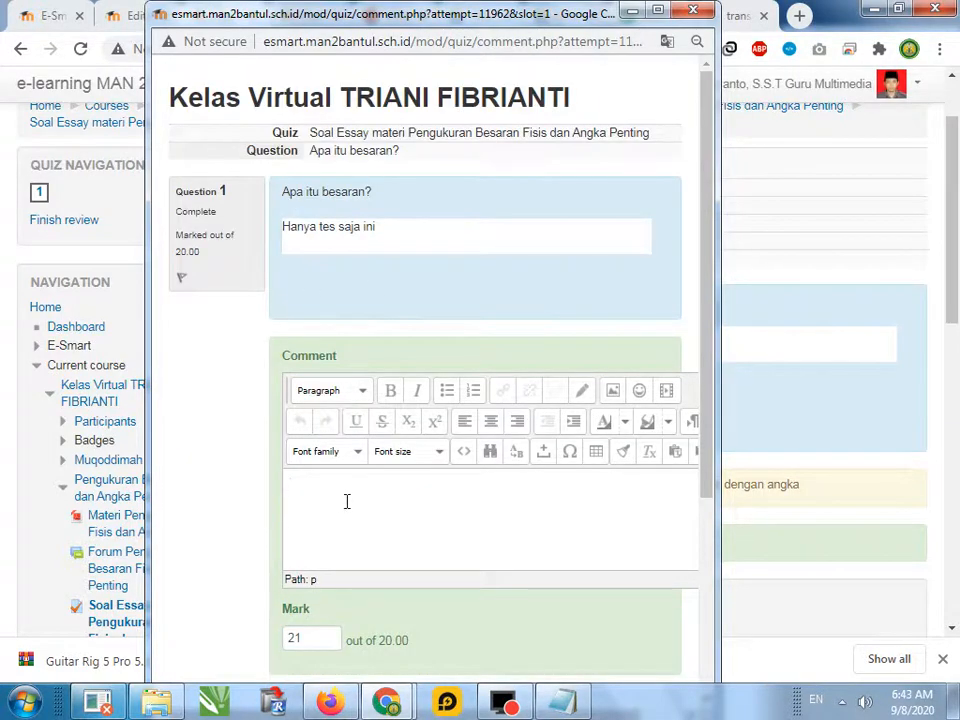
pyautogui.write('wah jawabnya bagus')
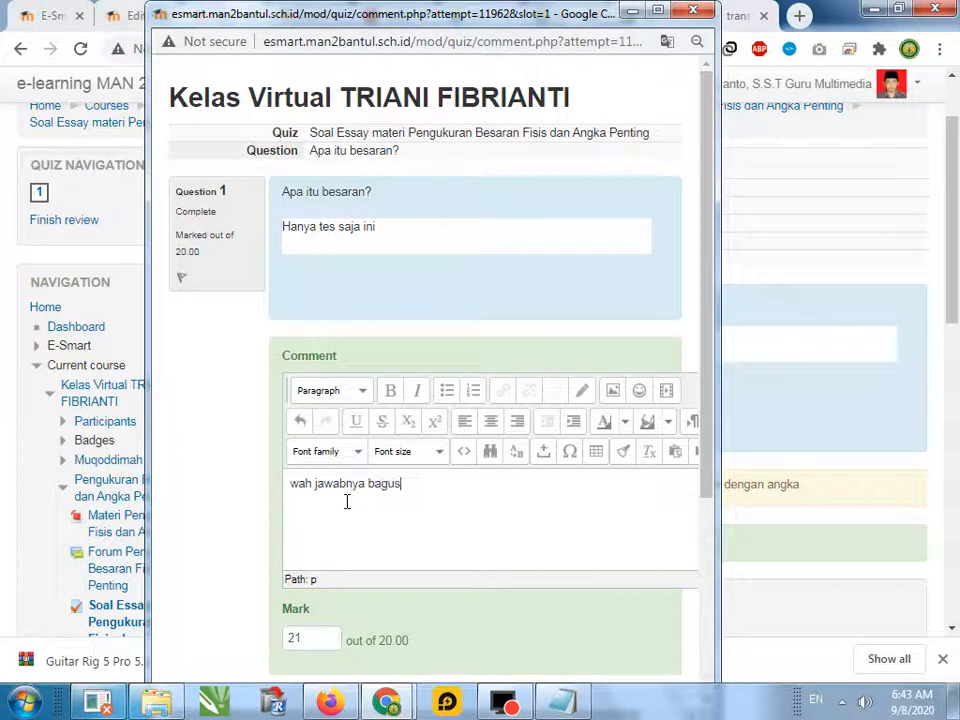
pyautogui.scroll(-3, 387, 478)
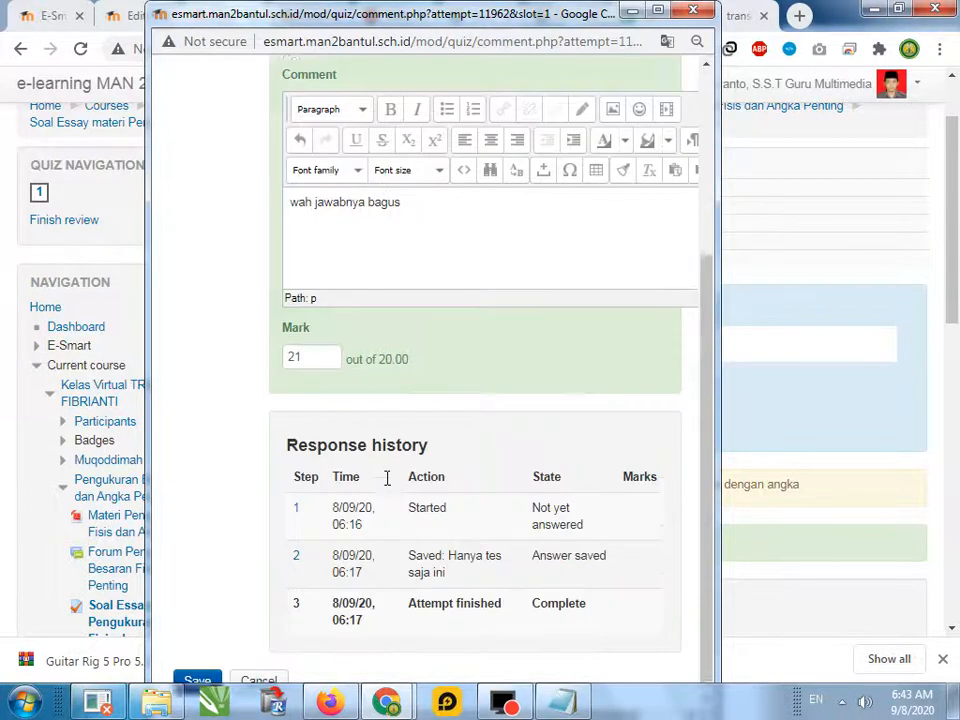
pyautogui.click(199, 665)
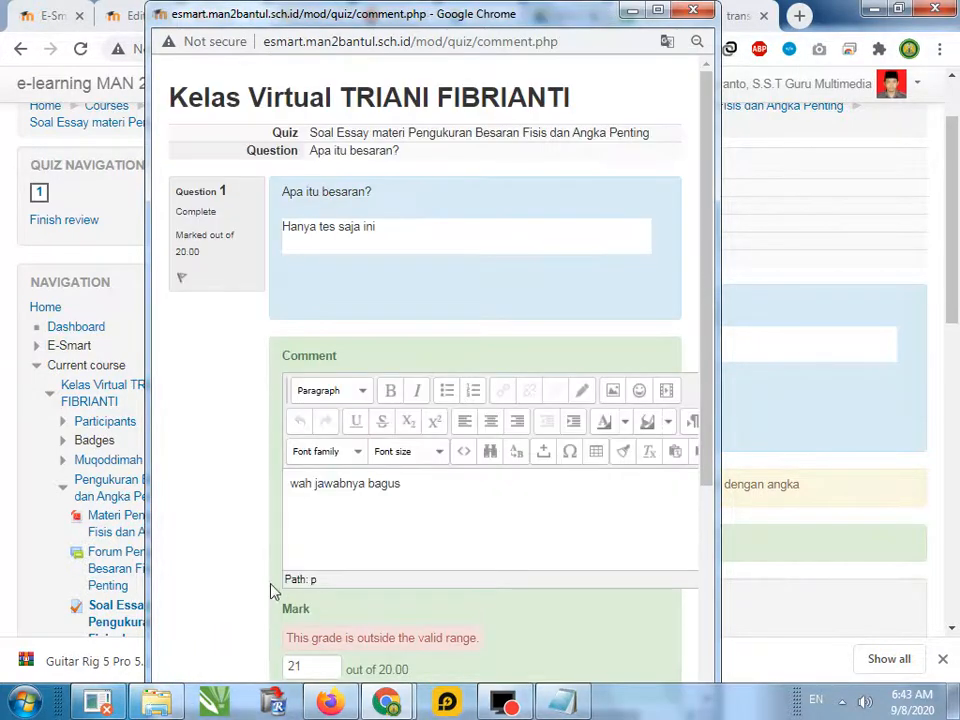
pyautogui.scroll(-2, 270, 585)
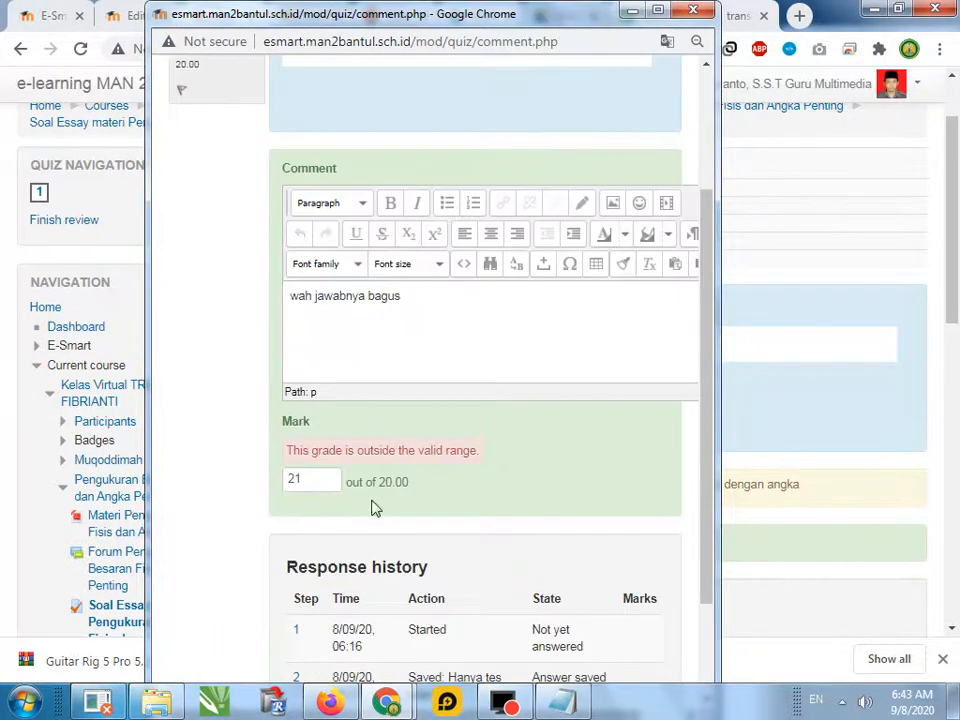
pyautogui.doubleClick(300, 479)
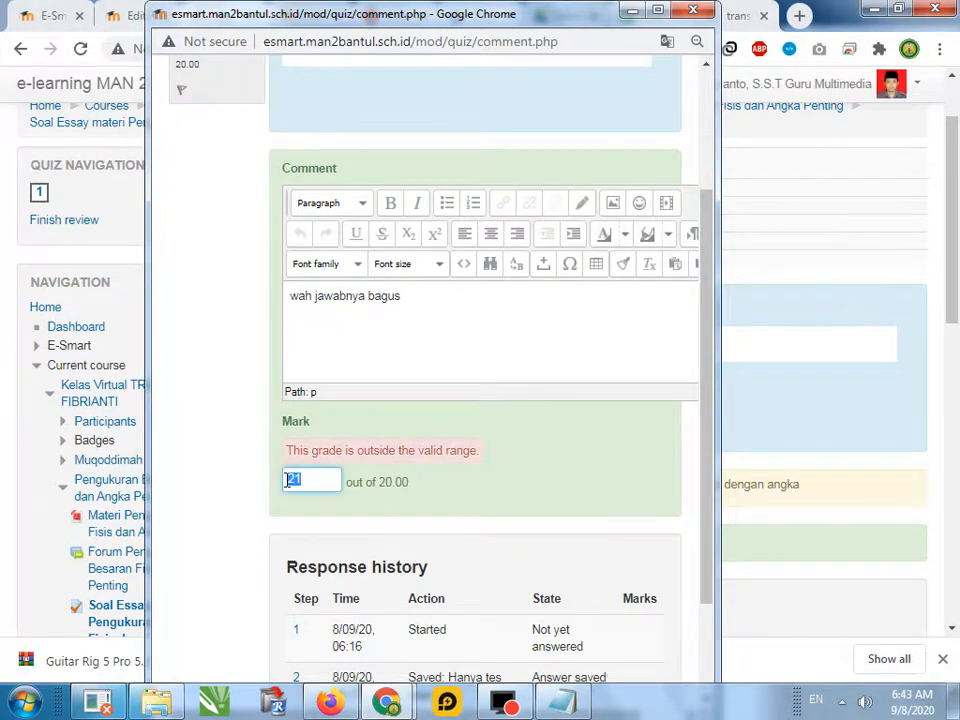
# Set question 1's mark to 100 on the quiz editing page.
pyautogui.click(112, 14)
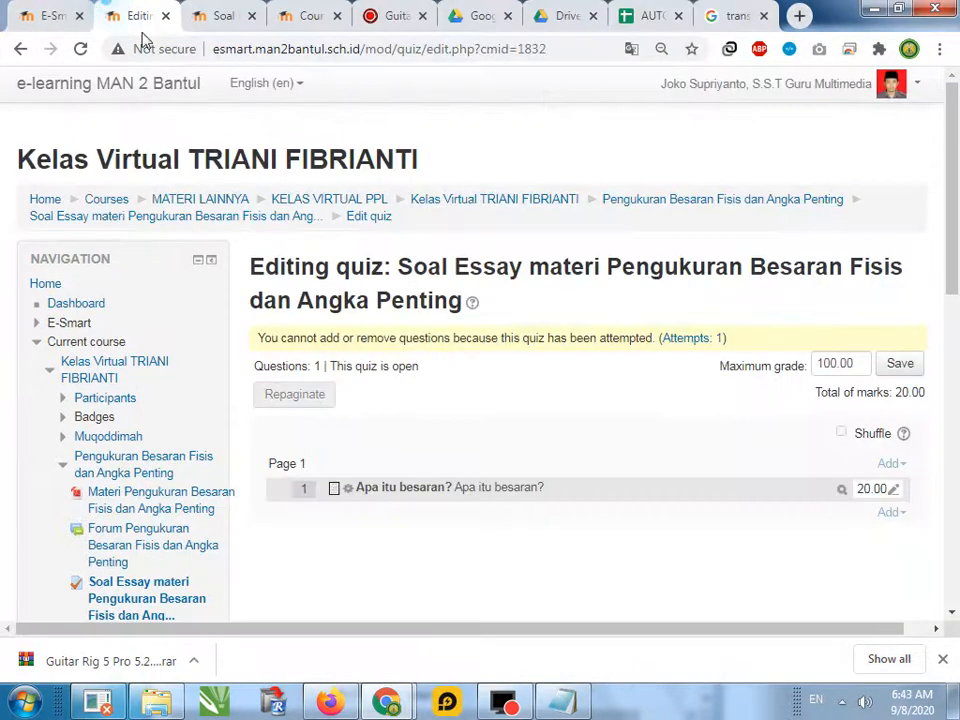
pyautogui.click(896, 490)
pyautogui.write('100')
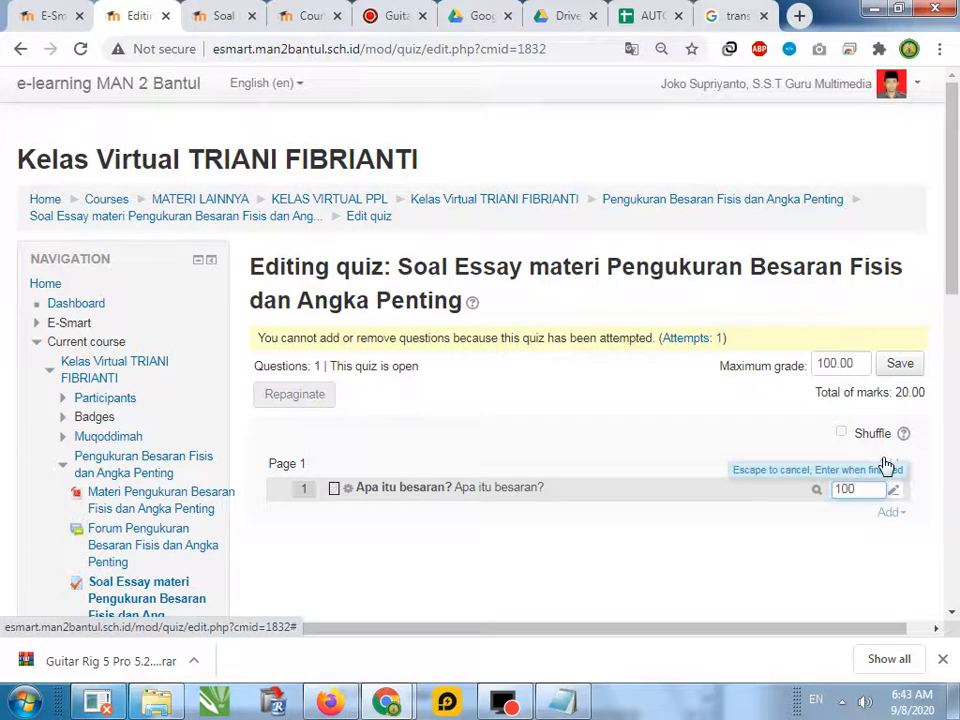
pyautogui.press('Return')
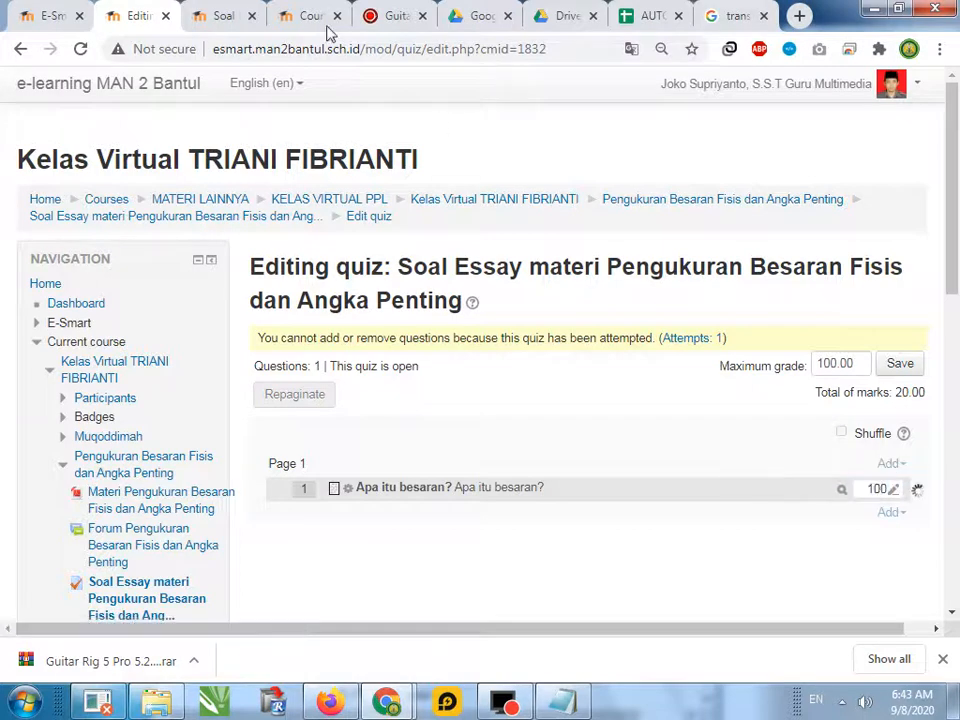
# Return to the outdated comment and mark override window and close it.
pyautogui.click(222, 10)
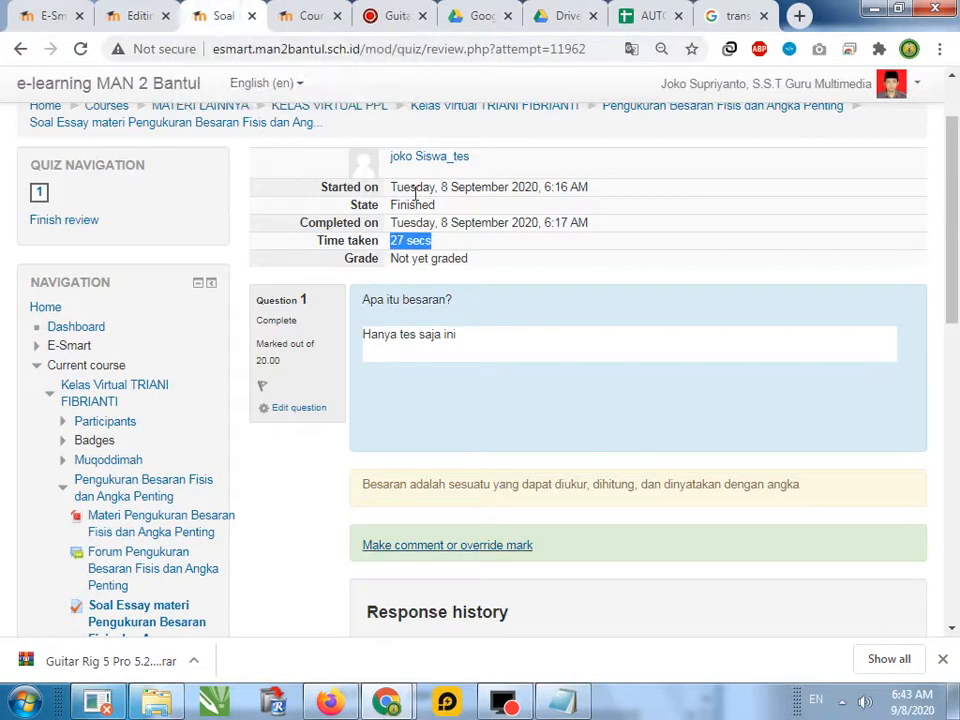
pyautogui.click(305, 16)
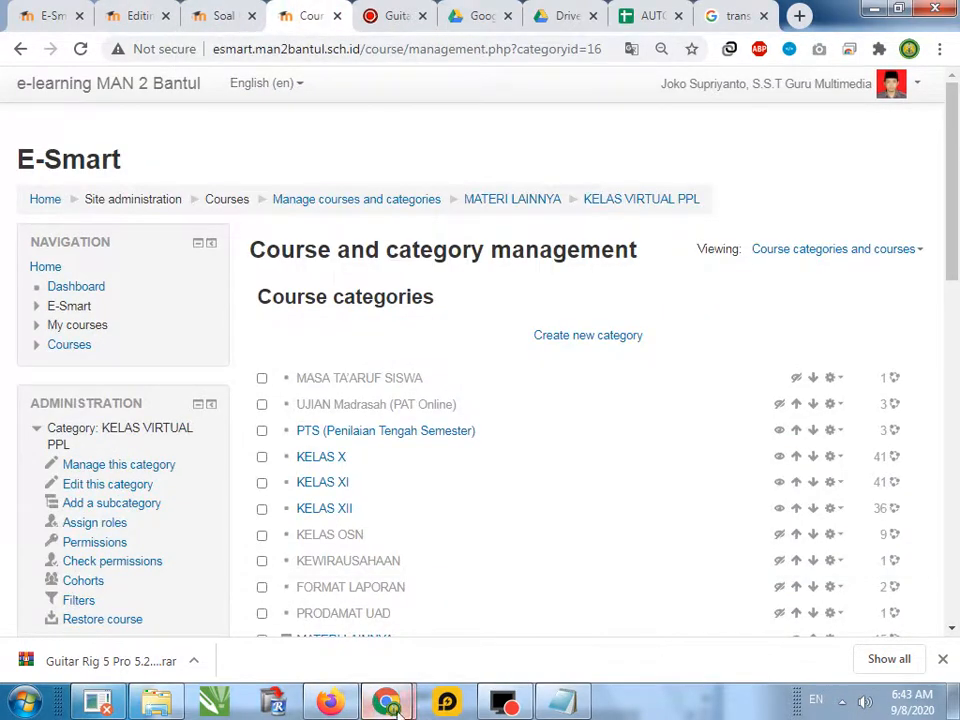
pyautogui.moveTo(415, 706)
pyautogui.click(500, 590)
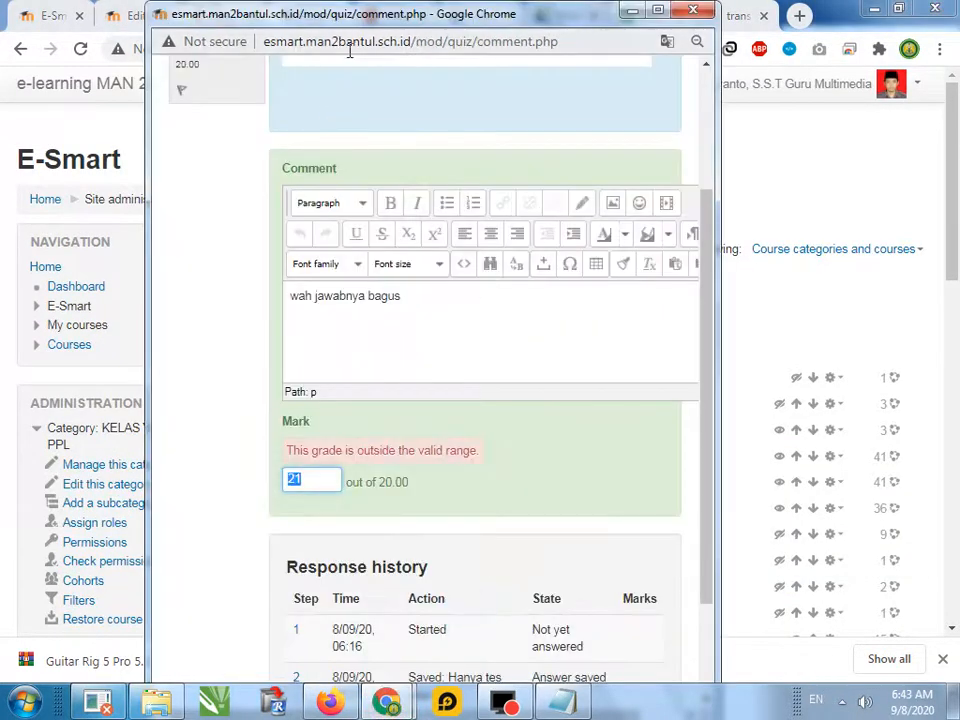
pyautogui.click(693, 10)
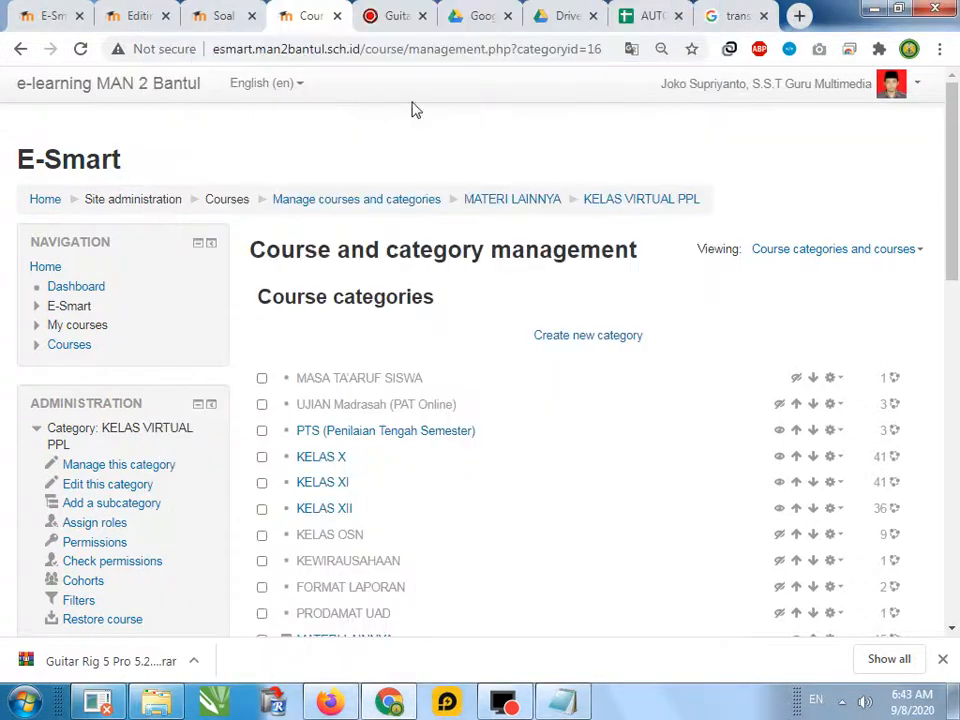
# Reopen question 1's comment and mark override window from the attempt review, center it and dismiss the translation prompt.
pyautogui.click(222, 13)
pyautogui.scroll(-3, 540, 480)
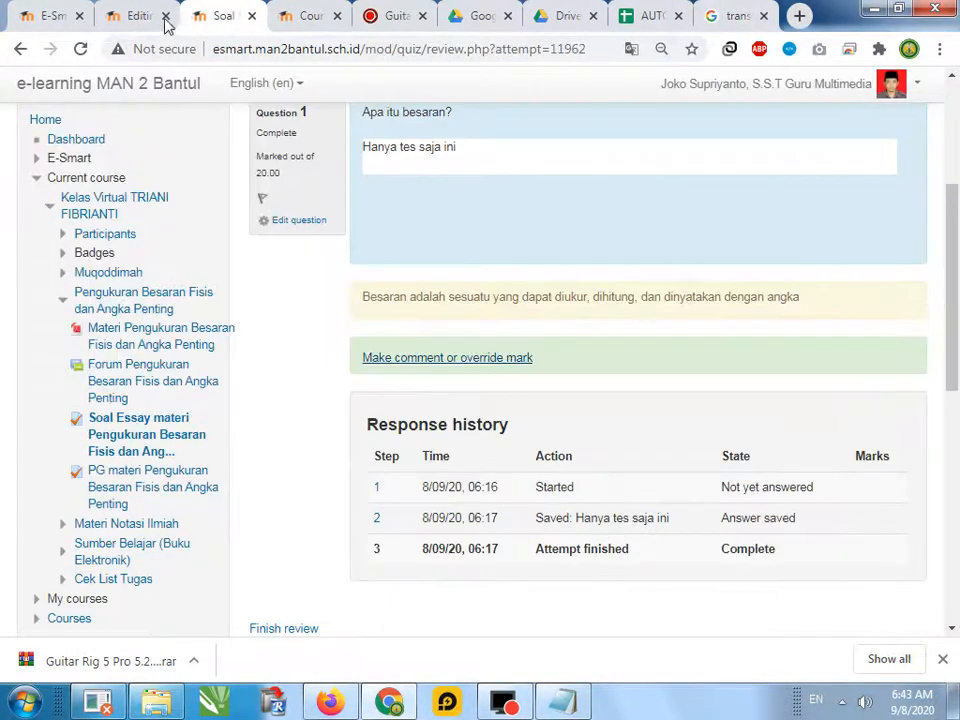
pyautogui.click(476, 364)
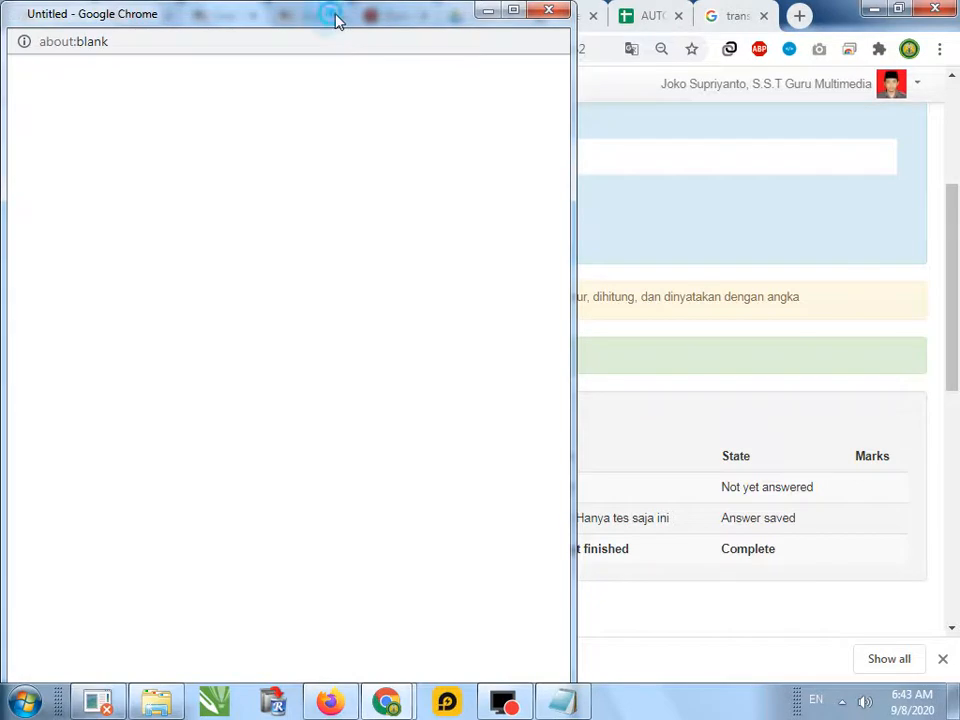
pyautogui.moveTo(333, 20); pyautogui.dragTo(476, 14)
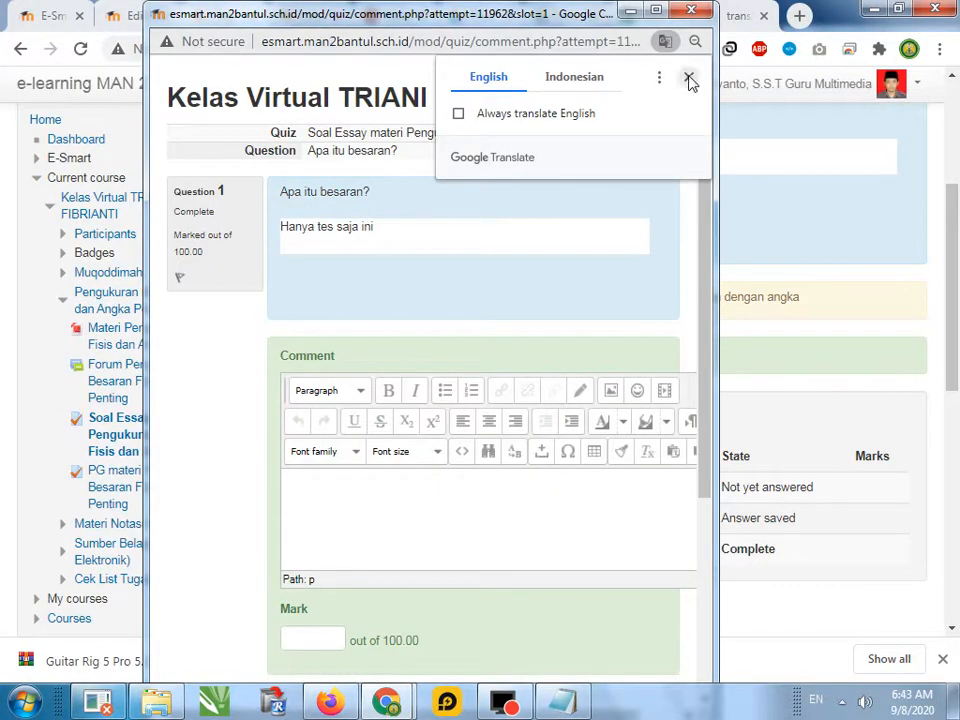
pyautogui.click(688, 80)
# Try example marks of 100, 80, 50 and 3 for question 1 and highlight the student's answer.
pyautogui.click(303, 636)
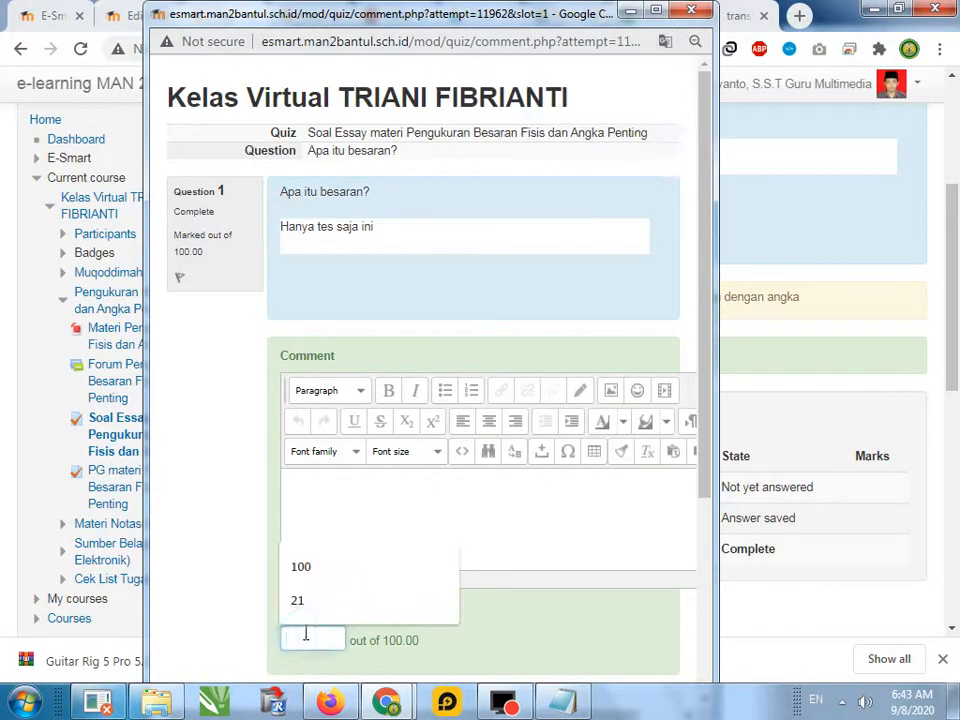
pyautogui.write('100')
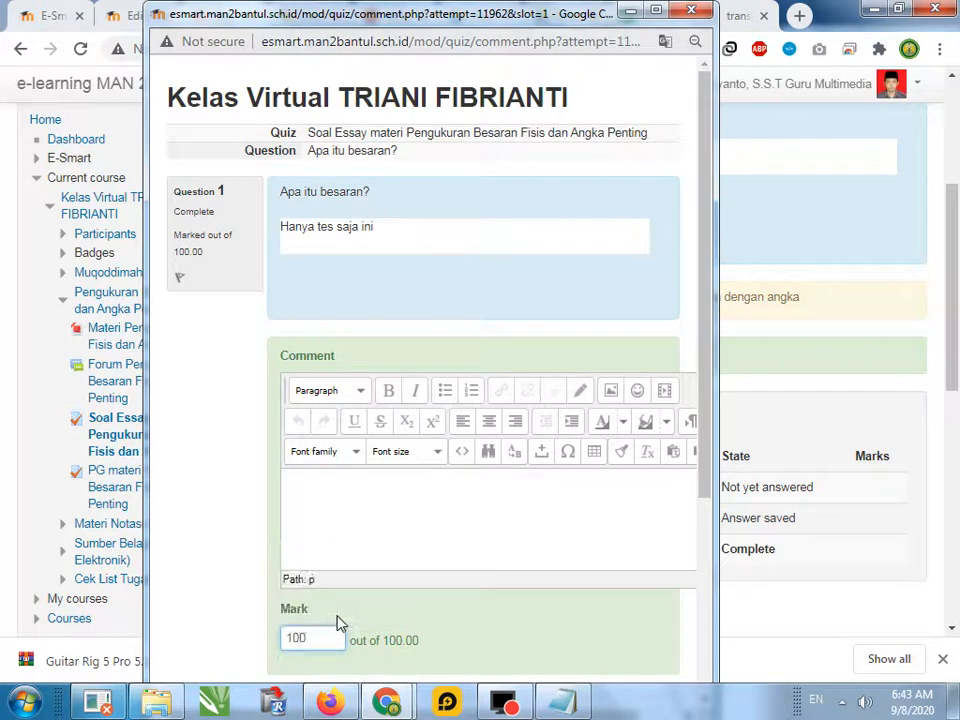
pyautogui.click(431, 519)
pyautogui.moveTo(318, 645); pyautogui.dragTo(280, 642)
pyautogui.write('80')
pyautogui.doubleClick(325, 638)
pyautogui.write('50')
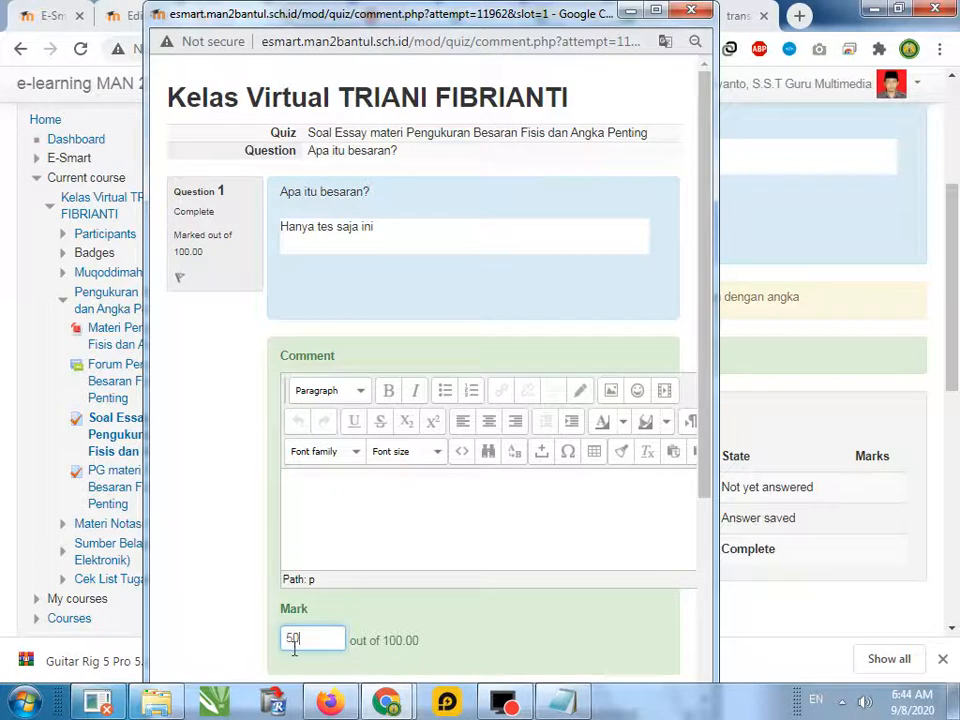
pyautogui.doubleClick(283, 638)
pyautogui.write('01')
pyautogui.press('BackSpace')
pyautogui.press('BackSpace')
pyautogui.write('2')
pyautogui.press('BackSpace')
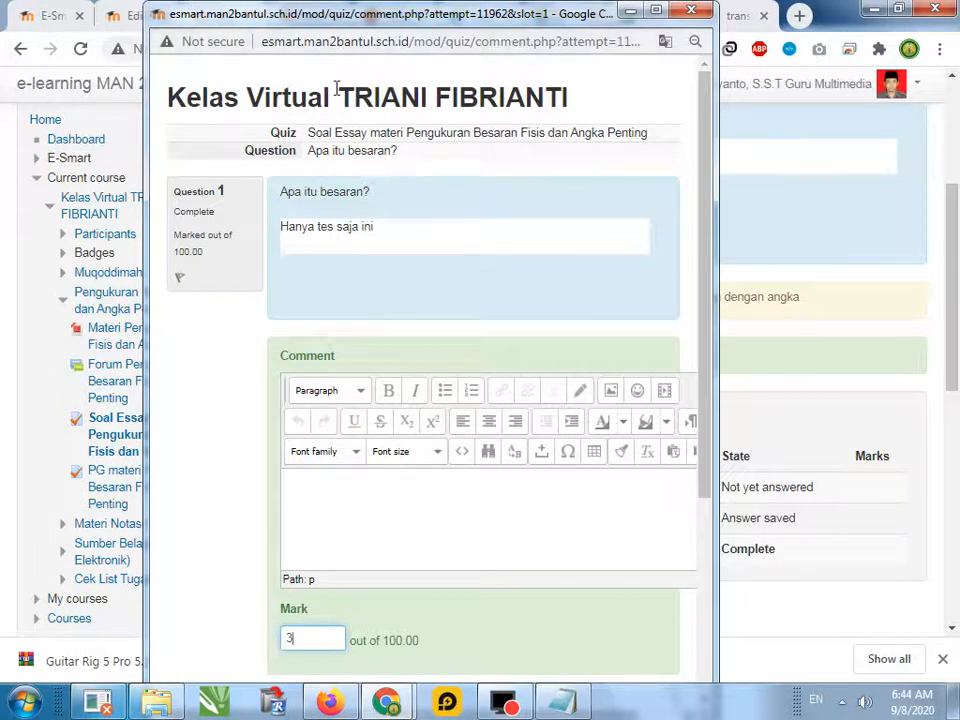
pyautogui.moveTo(379, 225); pyautogui.dragTo(264, 221)
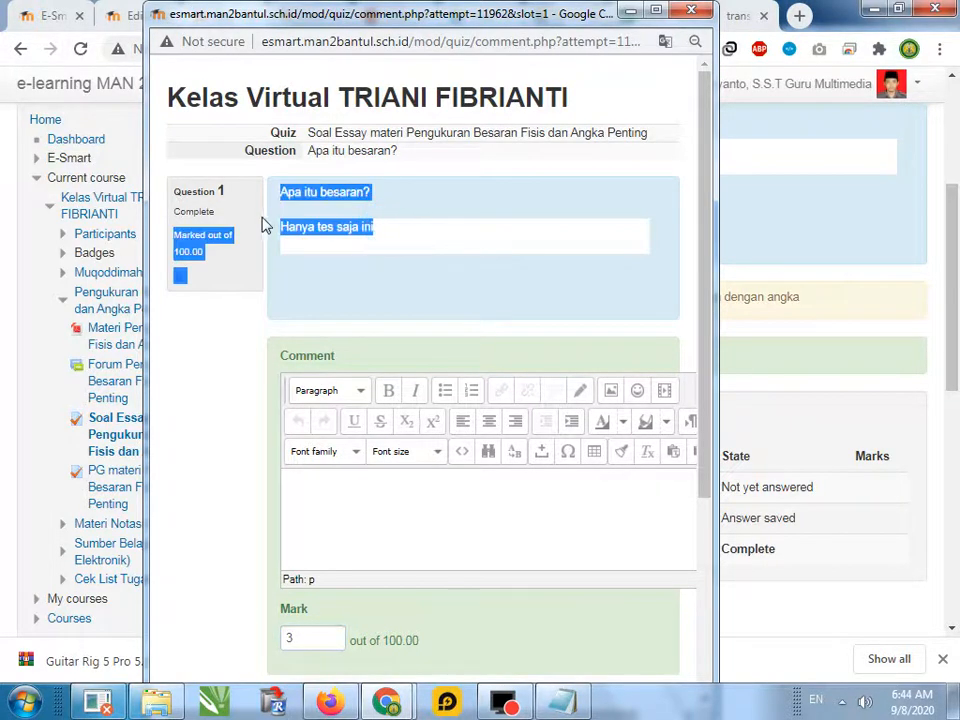
pyautogui.click(401, 499)
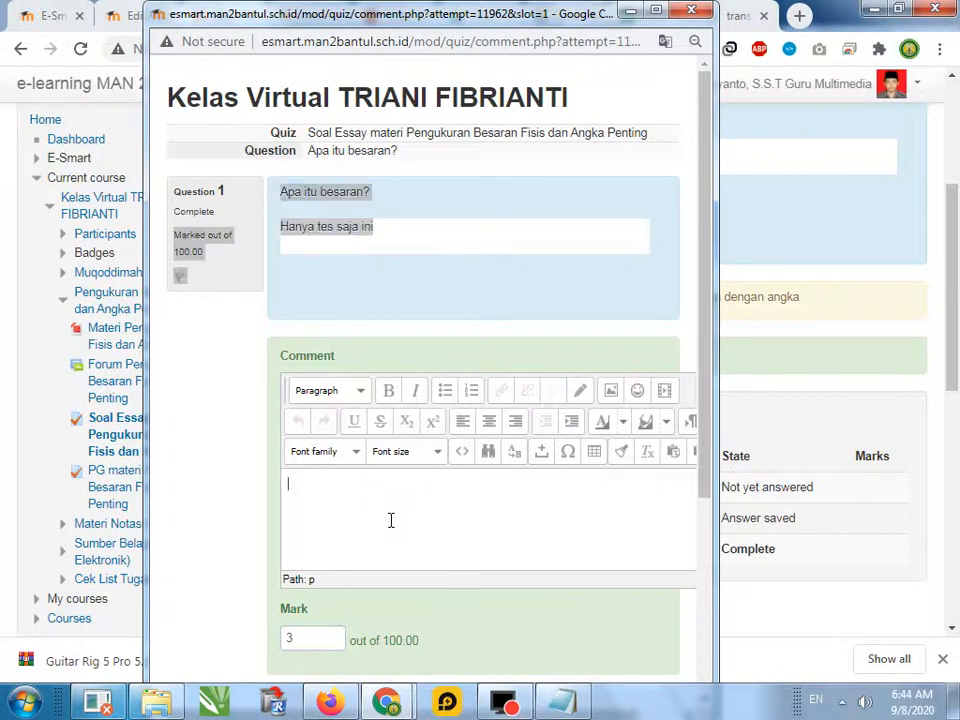
# Set question 1's mark to 100, leave the comment empty and save the manual grade.
pyautogui.scroll(-2, 391, 520)
pyautogui.scroll(-1, 349, 506)
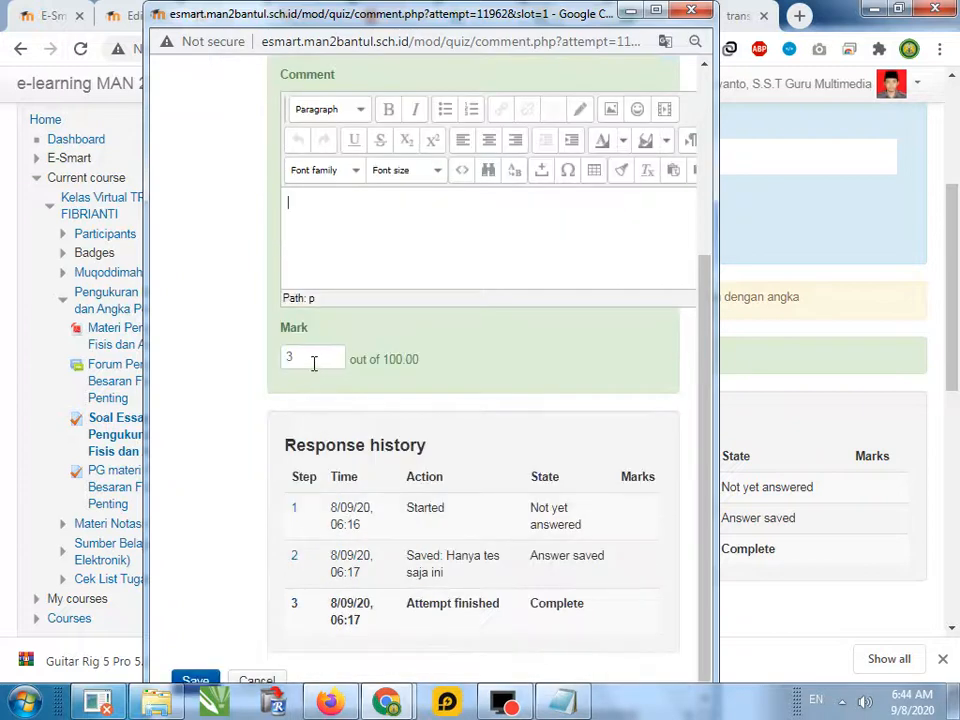
pyautogui.moveTo(312, 363); pyautogui.dragTo(274, 364)
pyautogui.scroll(-1, 388, 476)
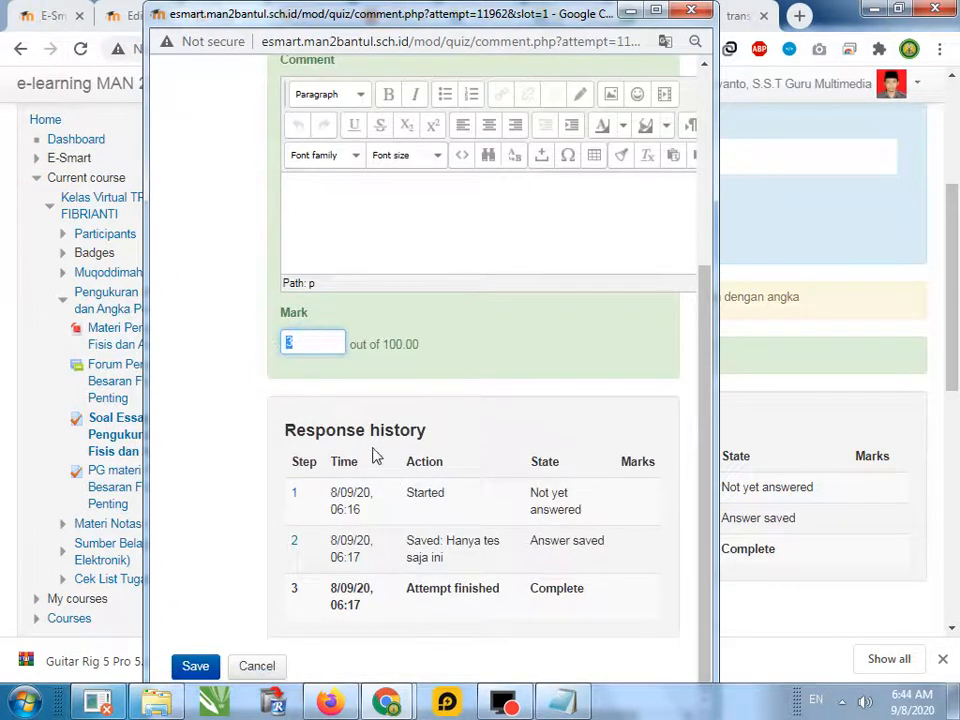
pyautogui.write('100')
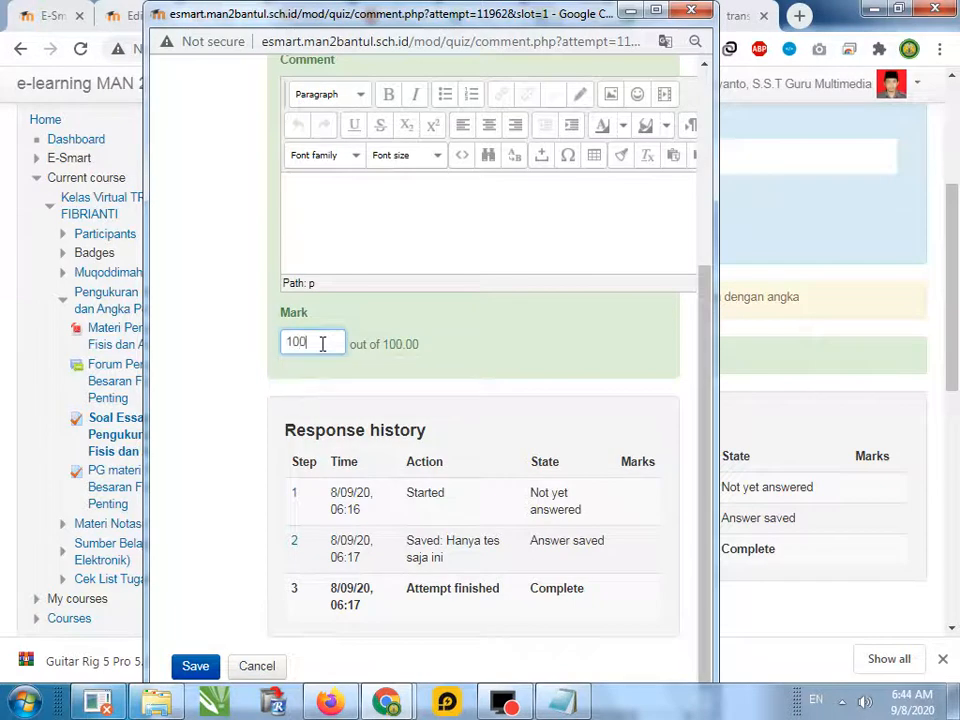
pyautogui.click(195, 666)
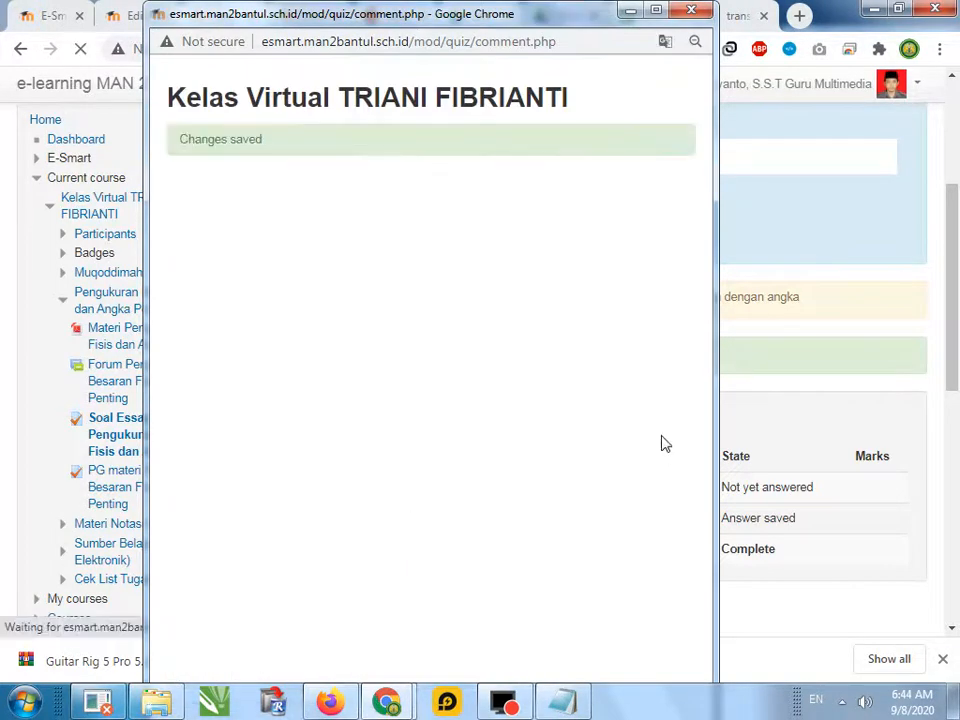
pyautogui.click(691, 10)
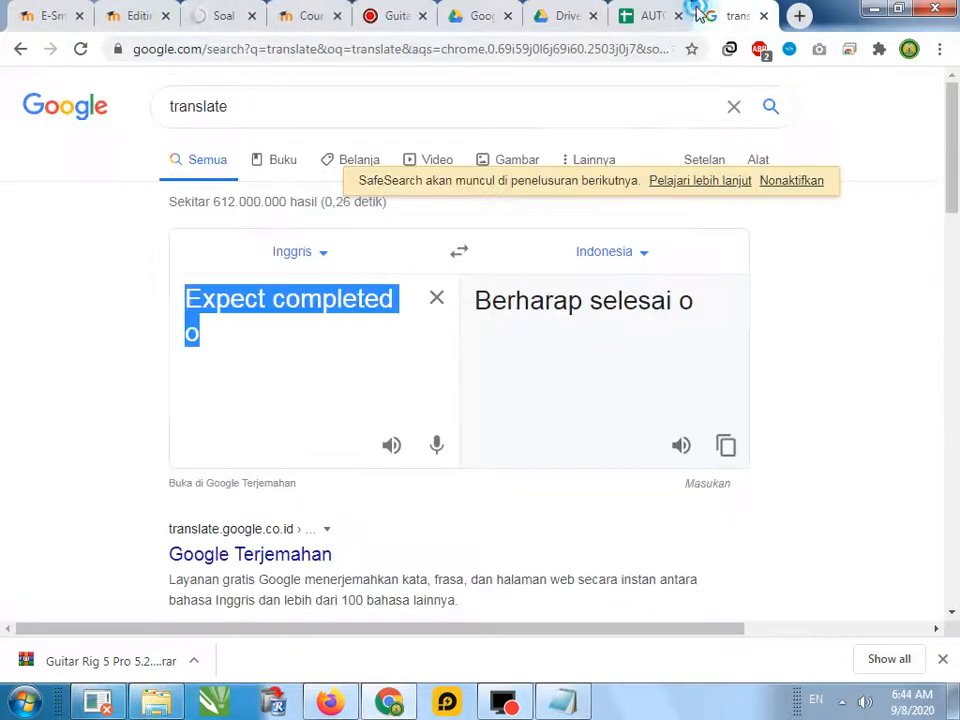
# Examine the overall grade, the question 1 mark and the response history on the student's attempt review.
pyautogui.click(220, 15)
pyautogui.scroll(3, 495, 416)
pyautogui.tripleClick(395, 353)
pyautogui.scroll(-5, 566, 437)
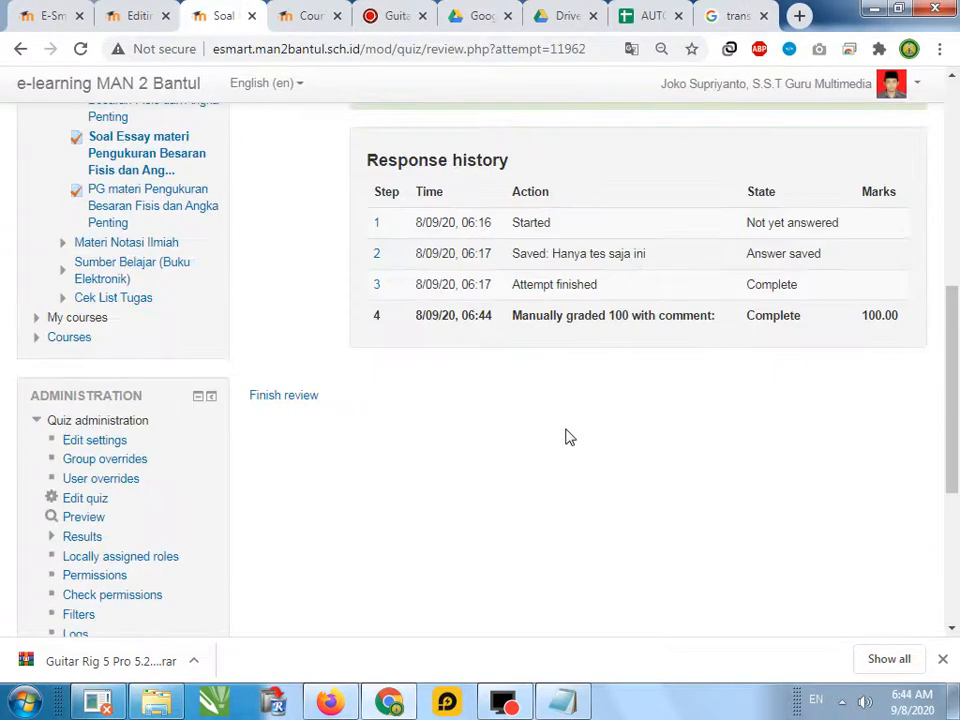
pyautogui.scroll(3, 566, 437)
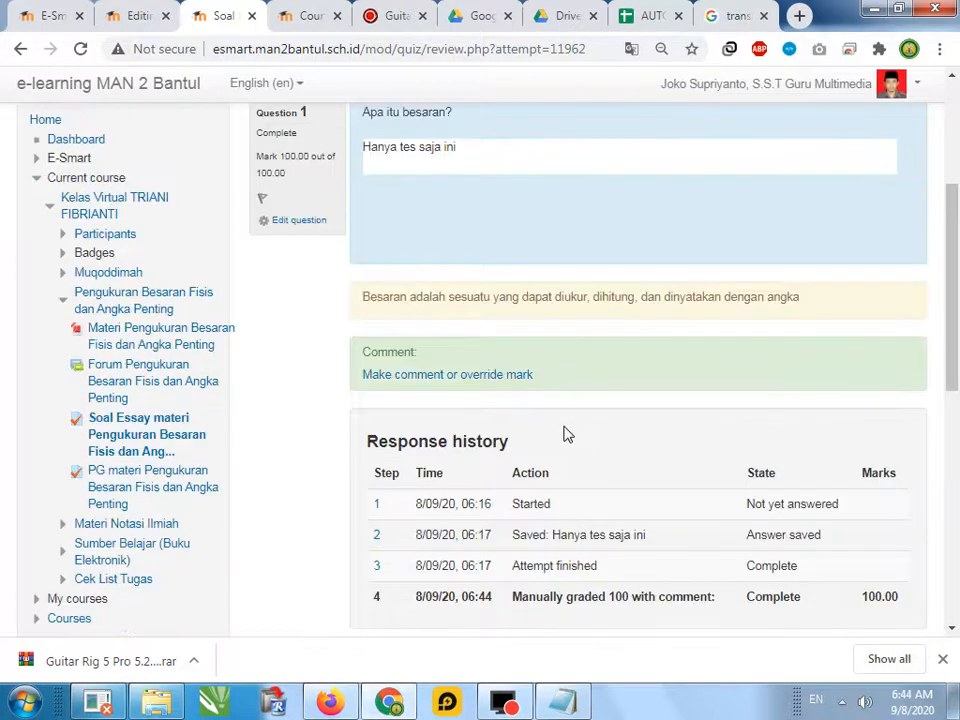
pyautogui.scroll(1, 566, 437)
pyautogui.doubleClick(287, 250)
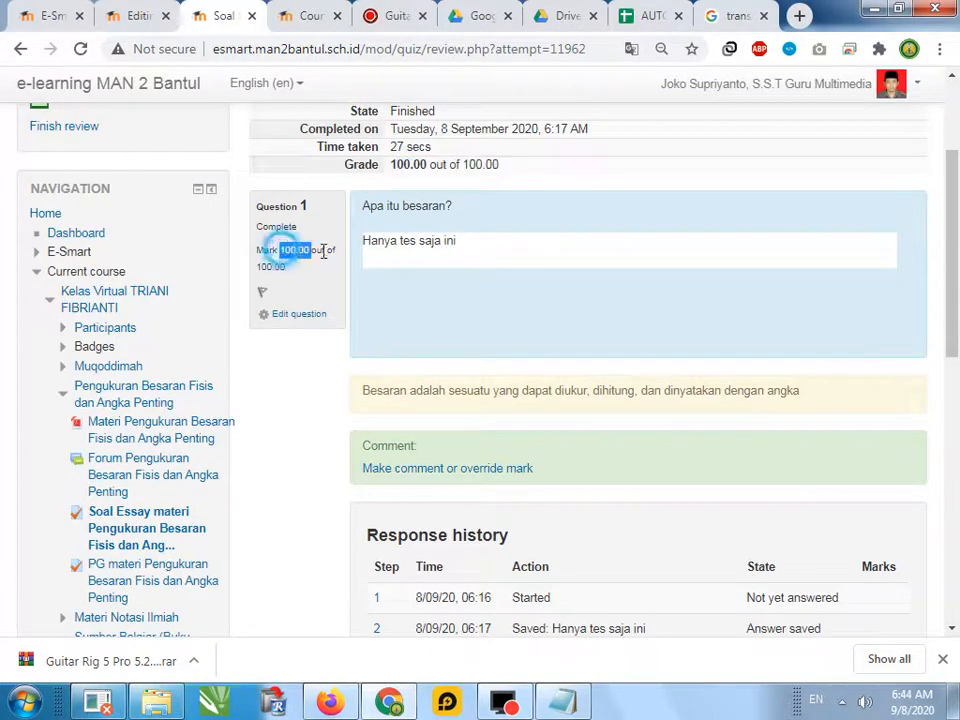
pyautogui.scroll(2, 321, 368)
# Open the essay quiz's attempts report and examine the student's total grade and question 1 grade.
pyautogui.click(310, 14)
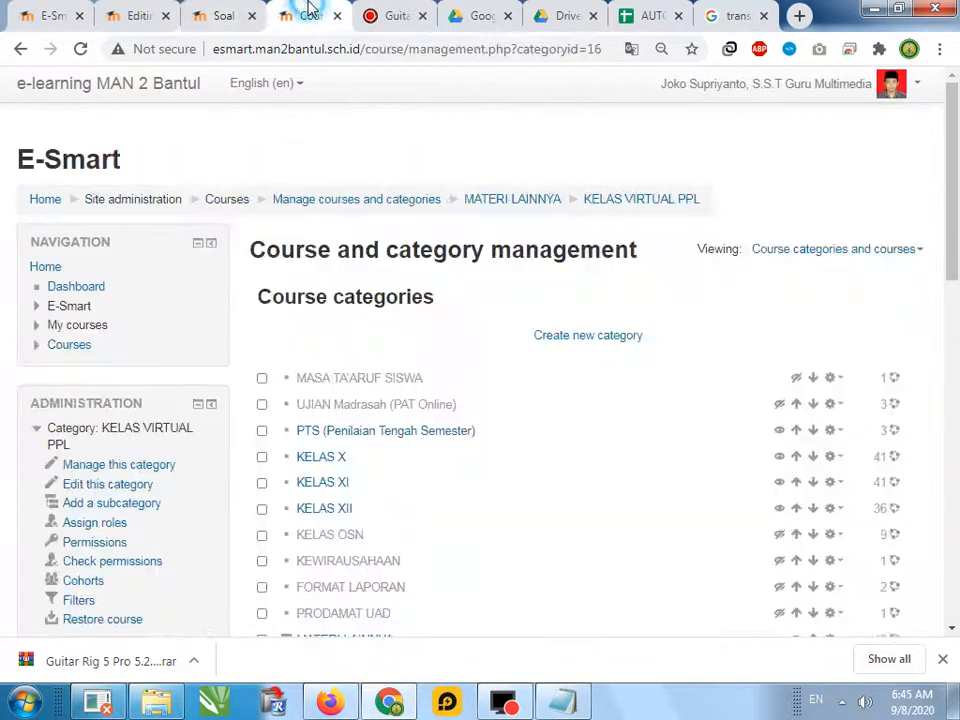
pyautogui.click(225, 15)
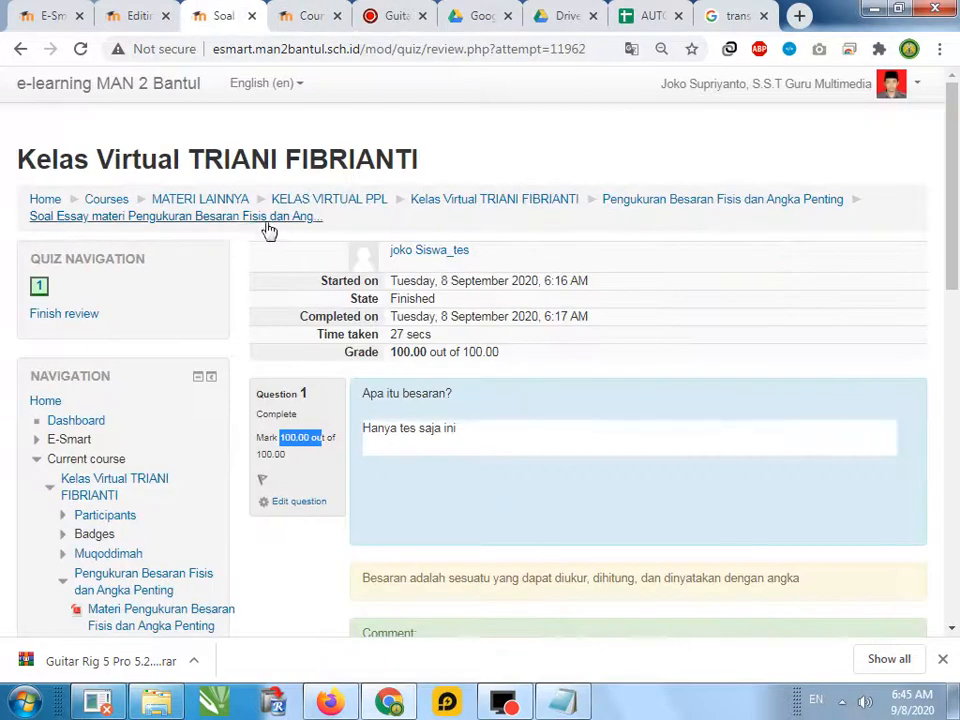
pyautogui.click(236, 220)
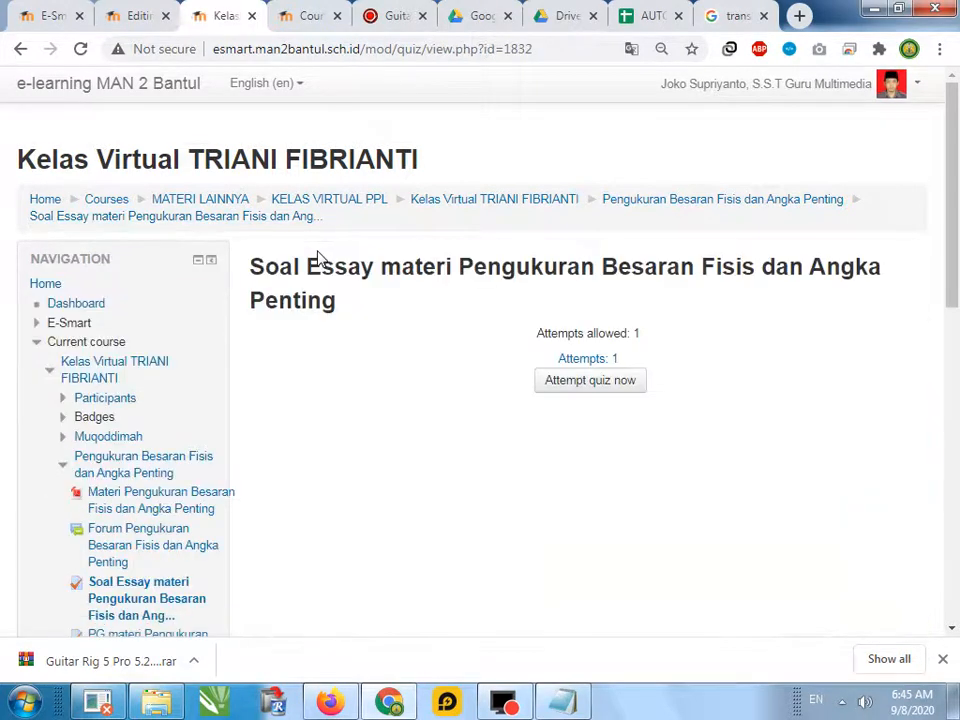
pyautogui.click(576, 360)
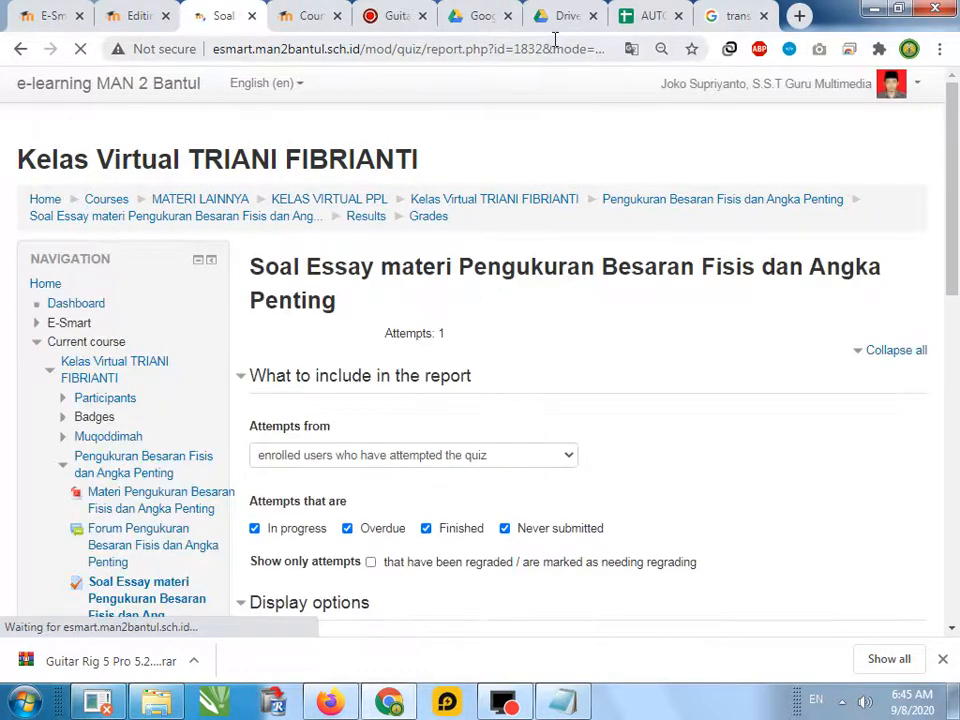
pyautogui.scroll(-5, 531, 440)
pyautogui.scroll(-4, 531, 430)
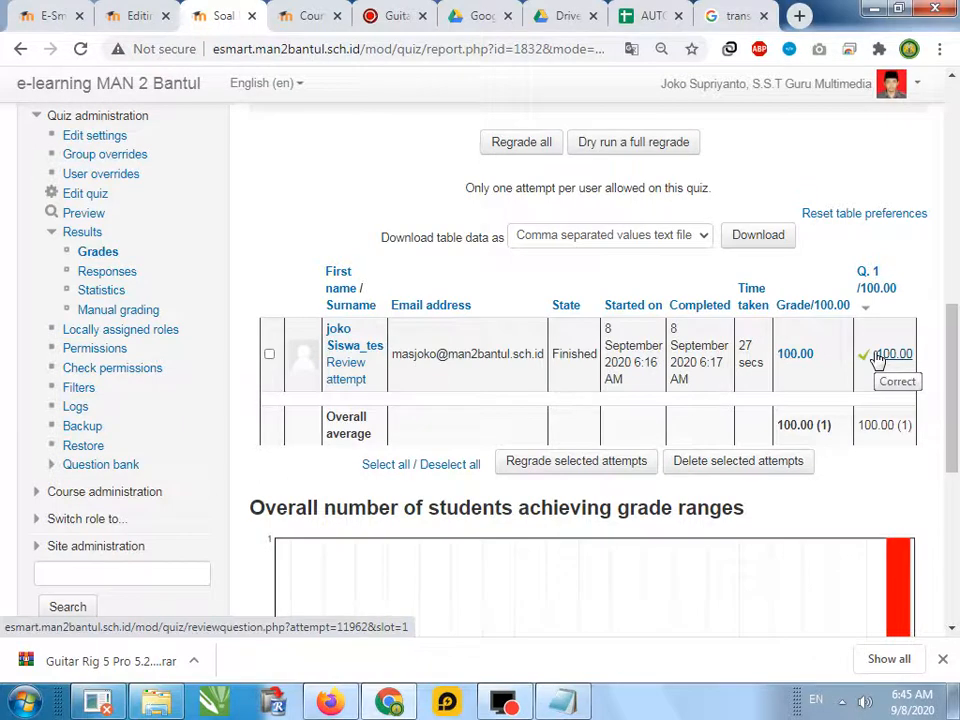
pyautogui.scroll(3, 507, 436)
pyautogui.scroll(2, 507, 436)
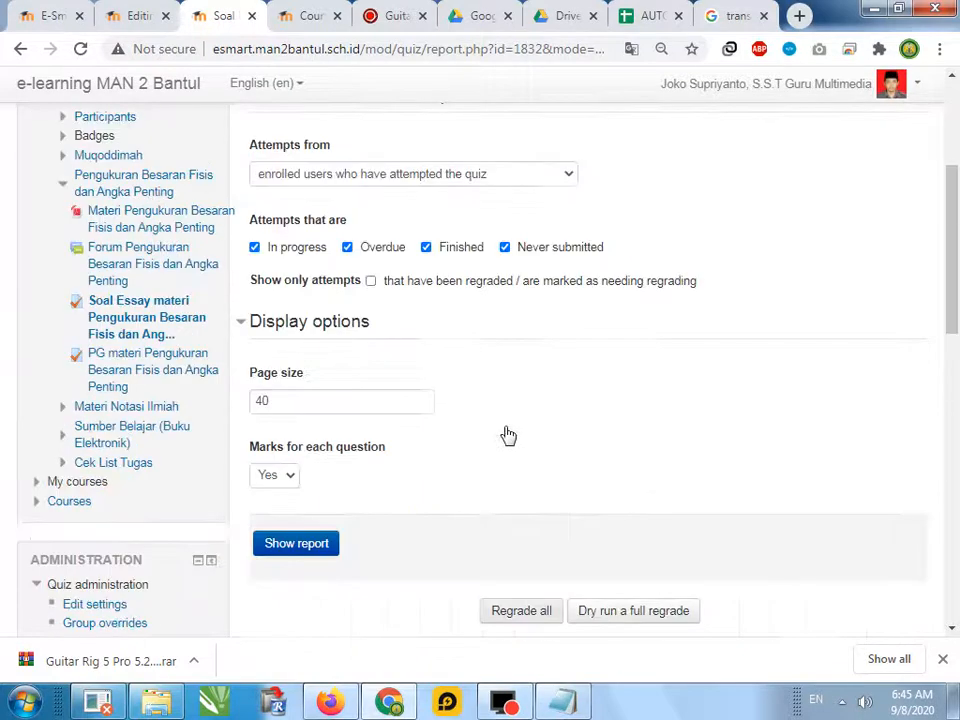